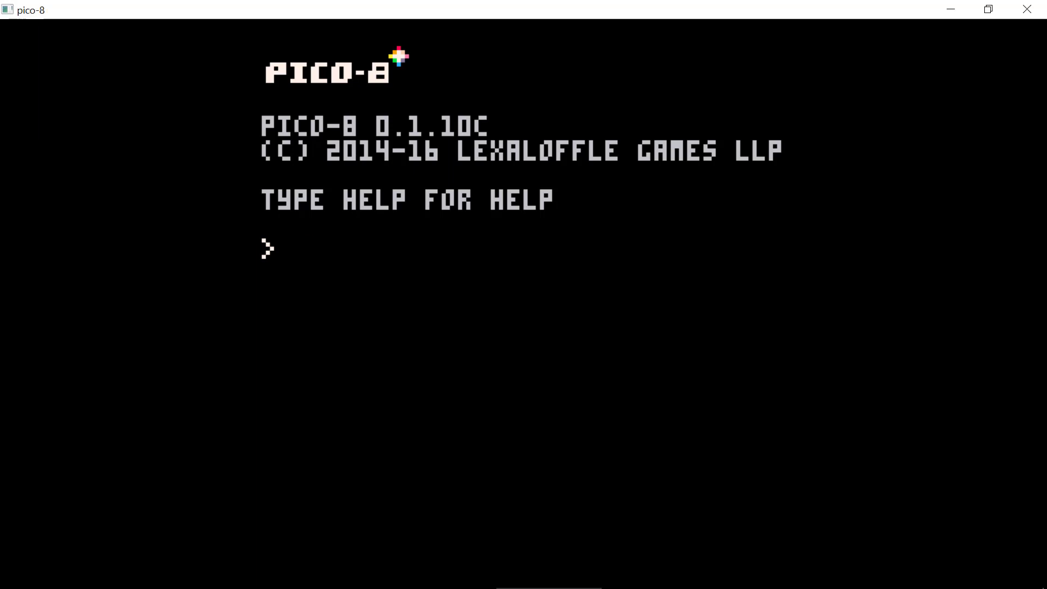
Leave the startup console for the blank code editor, then switch to the empty map editor
{"action": "key", "text": "Escape"}
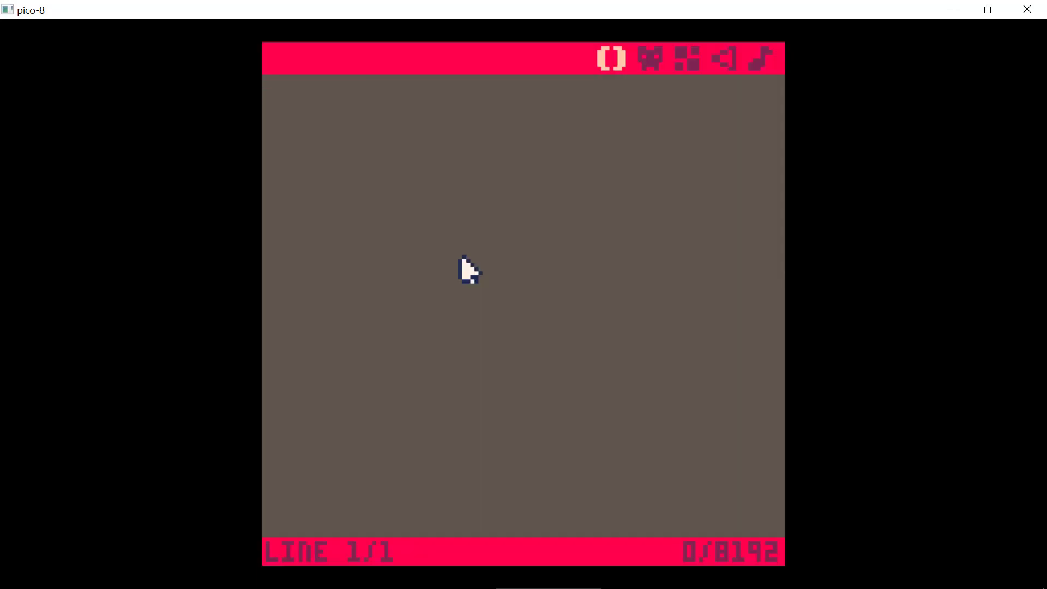
{"action": "left_click", "coordinate": [687, 60]}
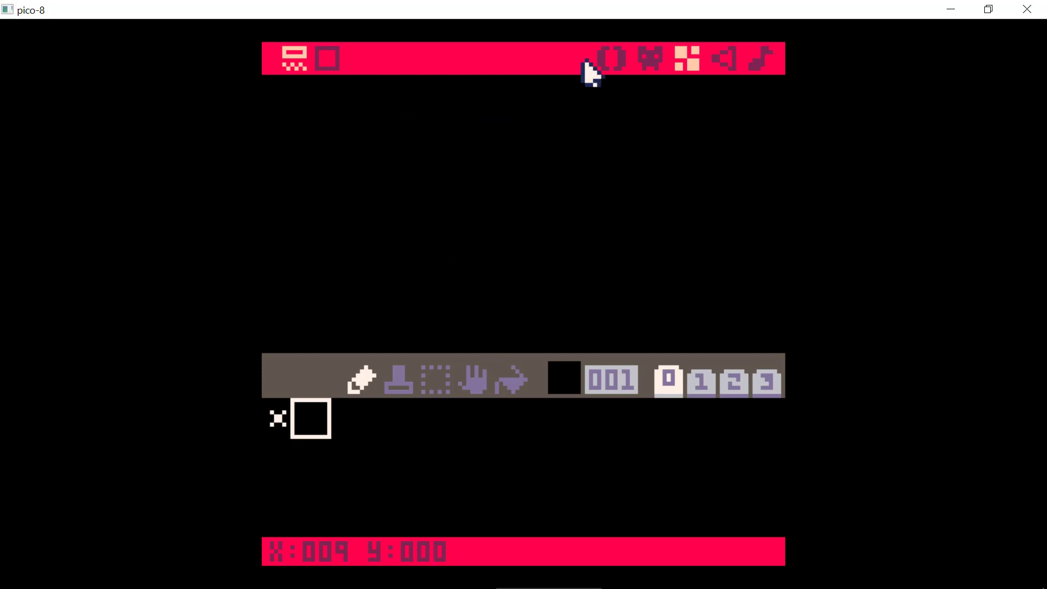
Bucket-fill sprite 001 solid dark green in the sprite editor
{"action": "left_click", "coordinate": [652, 60]}
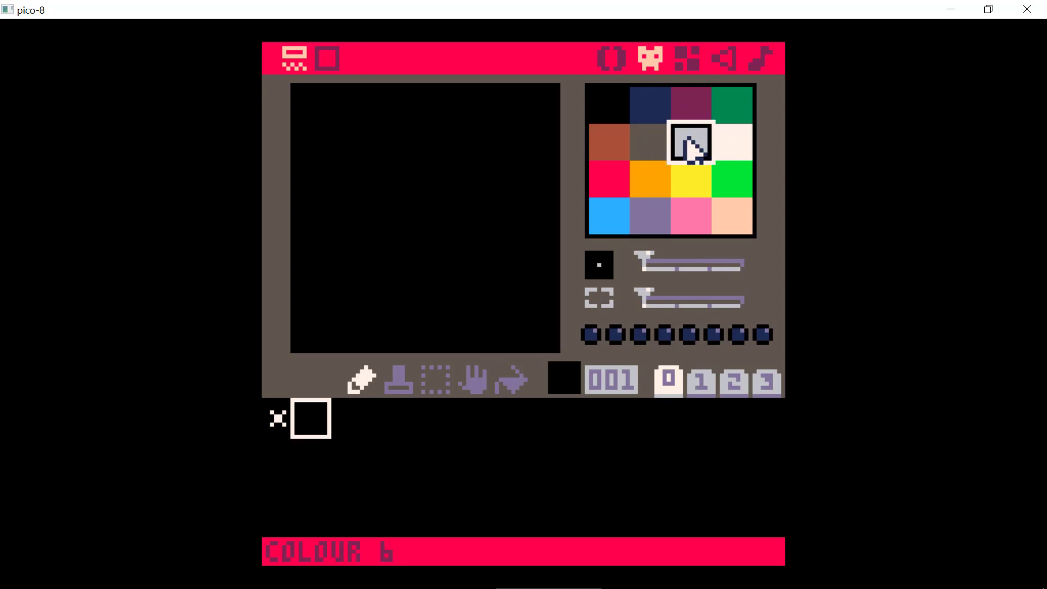
{"action": "left_click", "coordinate": [723, 112]}
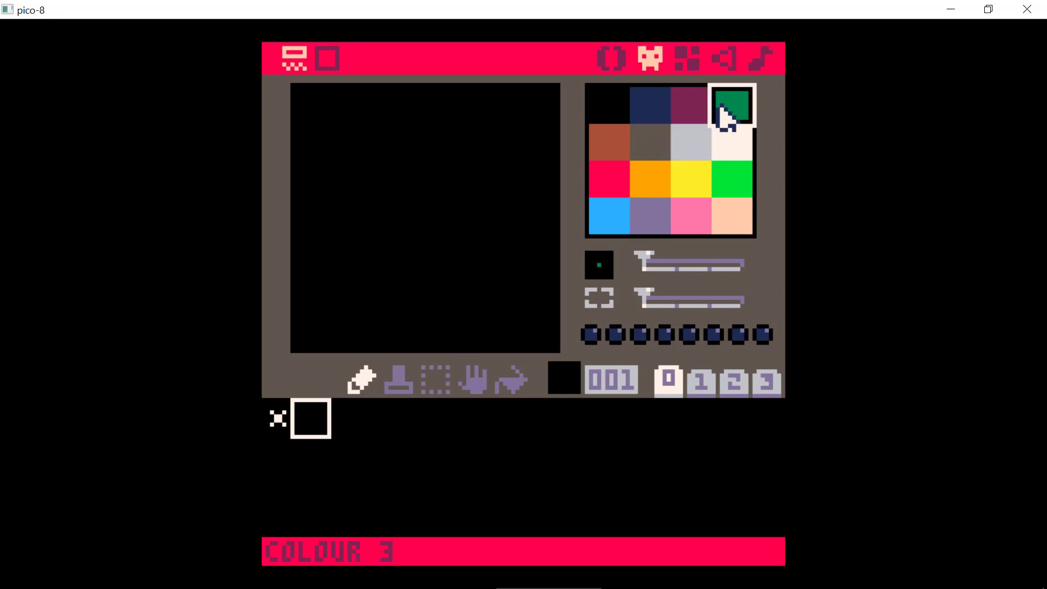
{"action": "left_click", "coordinate": [517, 382]}
{"action": "left_click", "coordinate": [435, 228]}
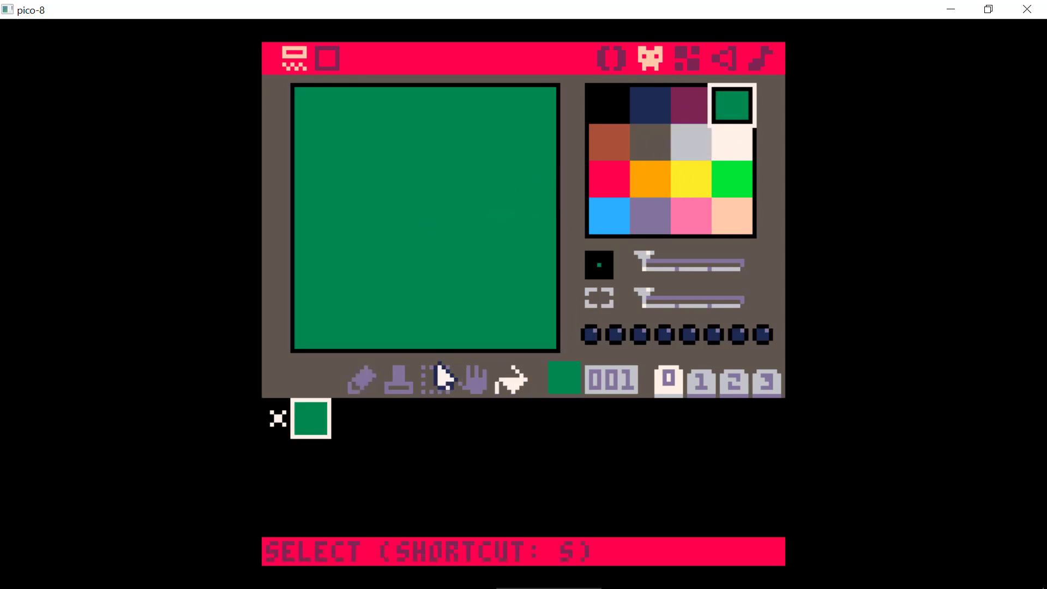
{"action": "left_click", "coordinate": [366, 381]}
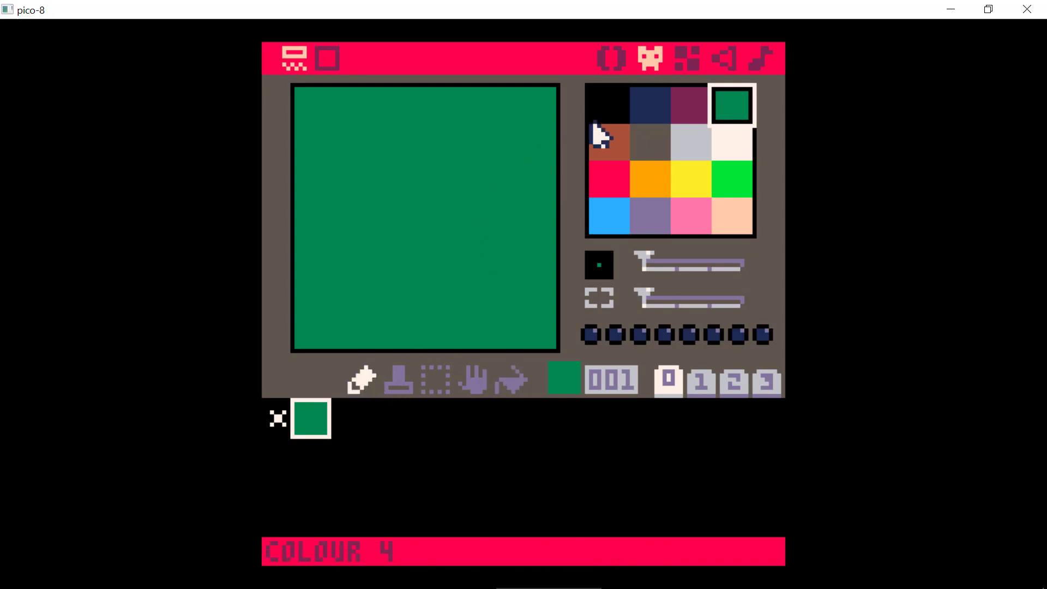
Paint sprite 001 as a 3×2 tile block near the map's top-left and hide the sprite selector
{"action": "left_click", "coordinate": [688, 60]}
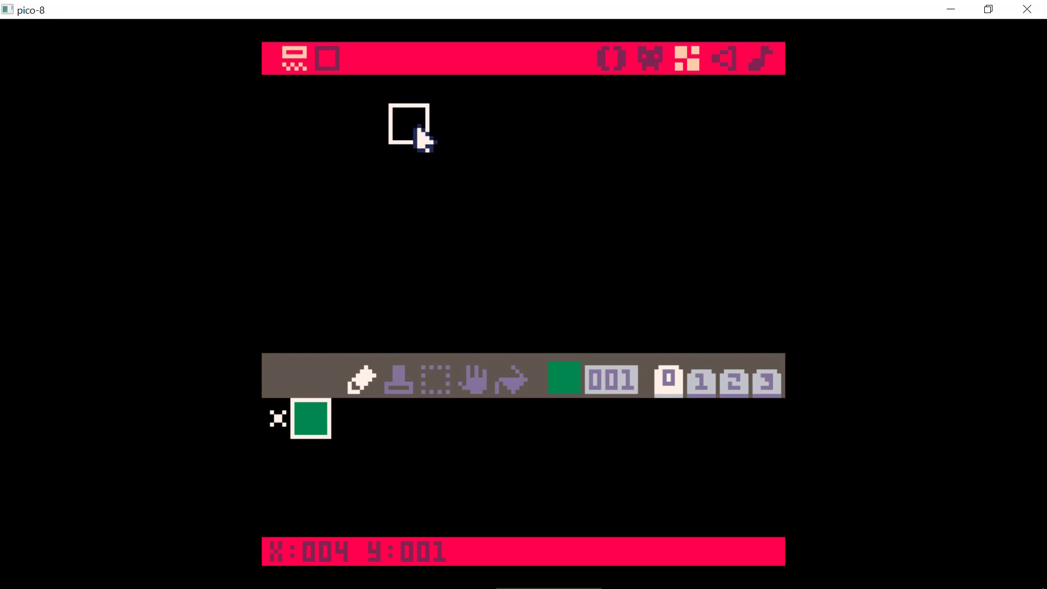
{"action": "left_click", "coordinate": [411, 126]}
{"action": "left_click", "coordinate": [472, 129]}
{"action": "left_click", "coordinate": [473, 160]}
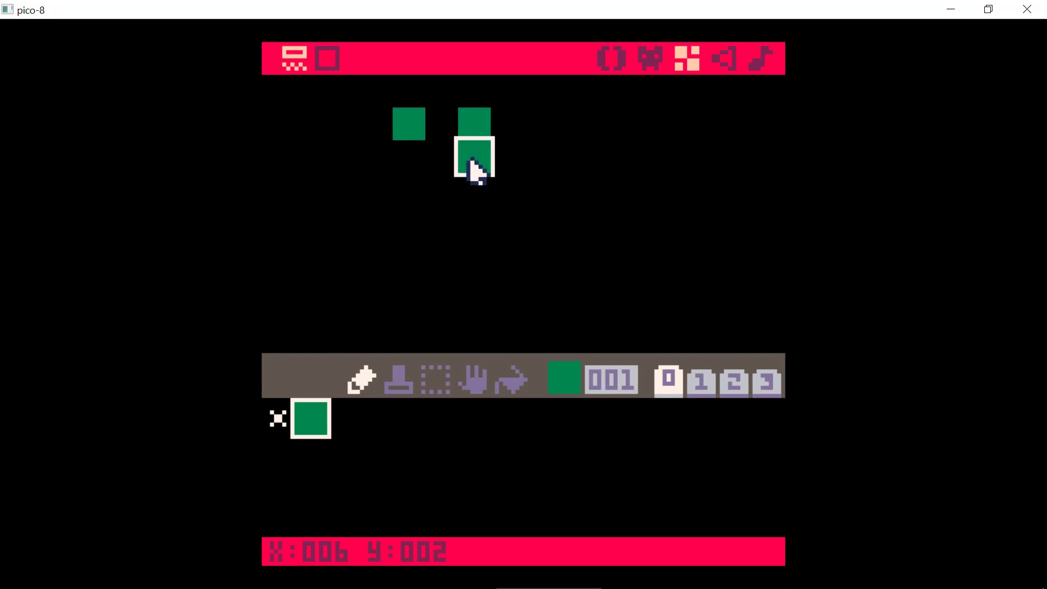
{"action": "left_click", "coordinate": [443, 131]}
{"action": "left_click", "coordinate": [439, 155]}
{"action": "left_click", "coordinate": [412, 153]}
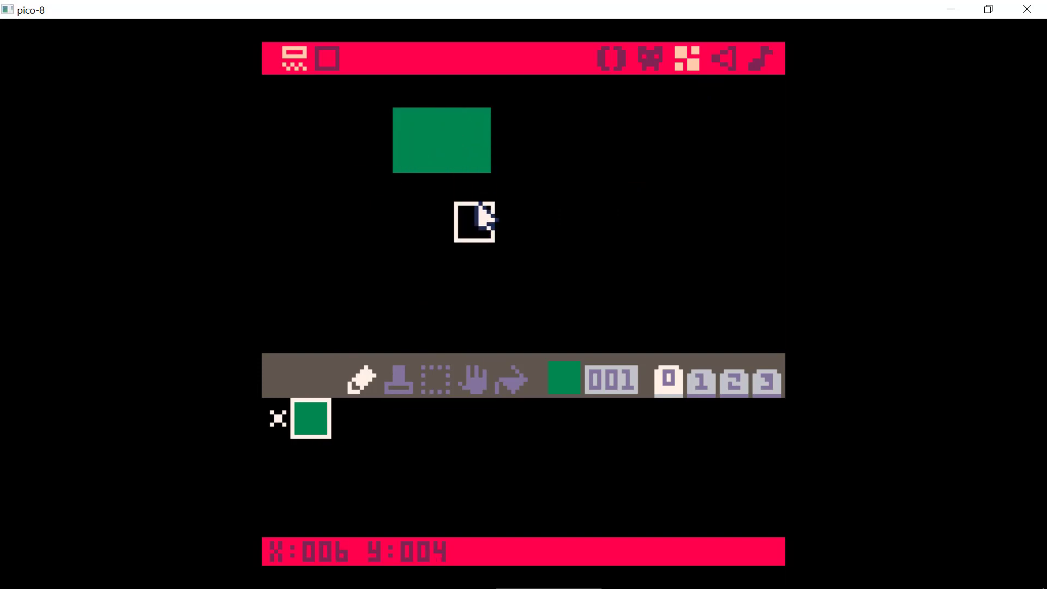
{"action": "left_click", "coordinate": [327, 58]}
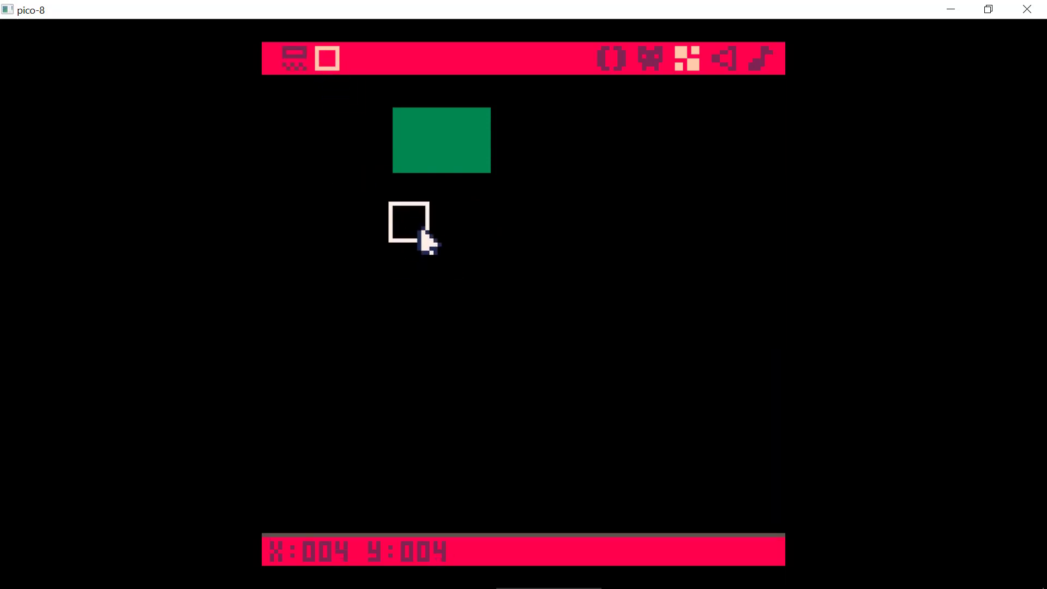
Restore the sprite selector below the map with the left full-screen toggle
{"action": "left_click", "coordinate": [294, 60]}
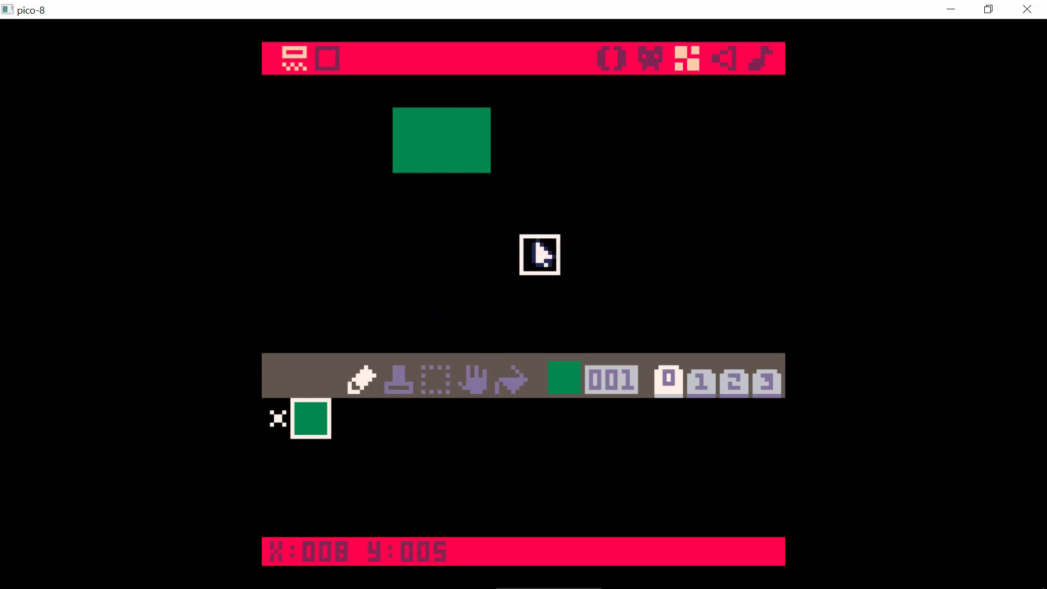
Pan and zoom out to survey the whole map area
{"action": "key", "text": "space"}
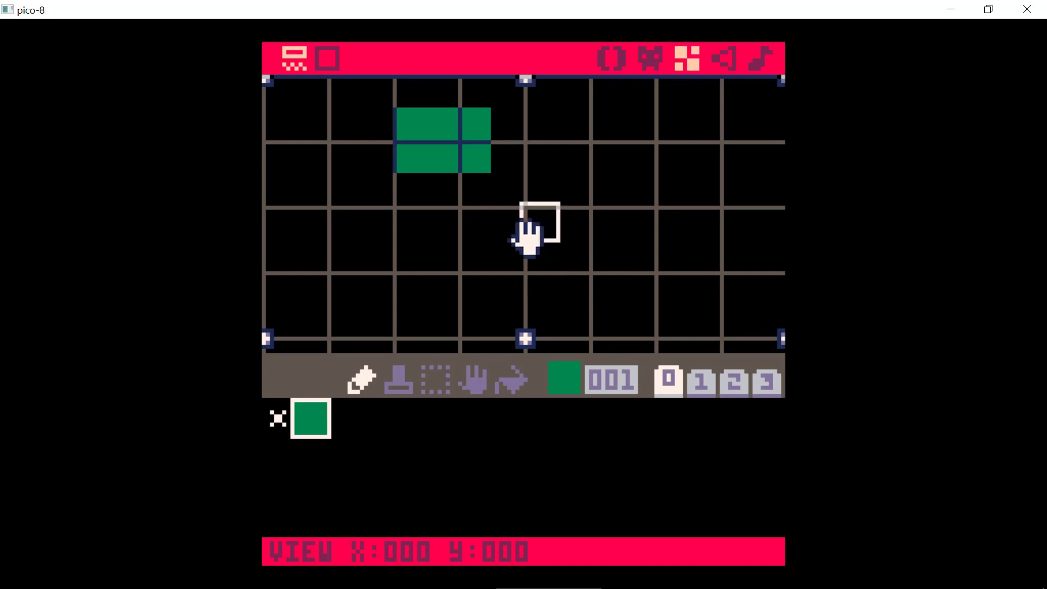
{"action": "mouse_move", "coordinate": [532, 246]}
{"action": "left_mouse_down"}
{"action": "mouse_move", "coordinate": [597, 169]}
{"action": "mouse_move", "coordinate": [561, 273]}
{"action": "left_mouse_up"}
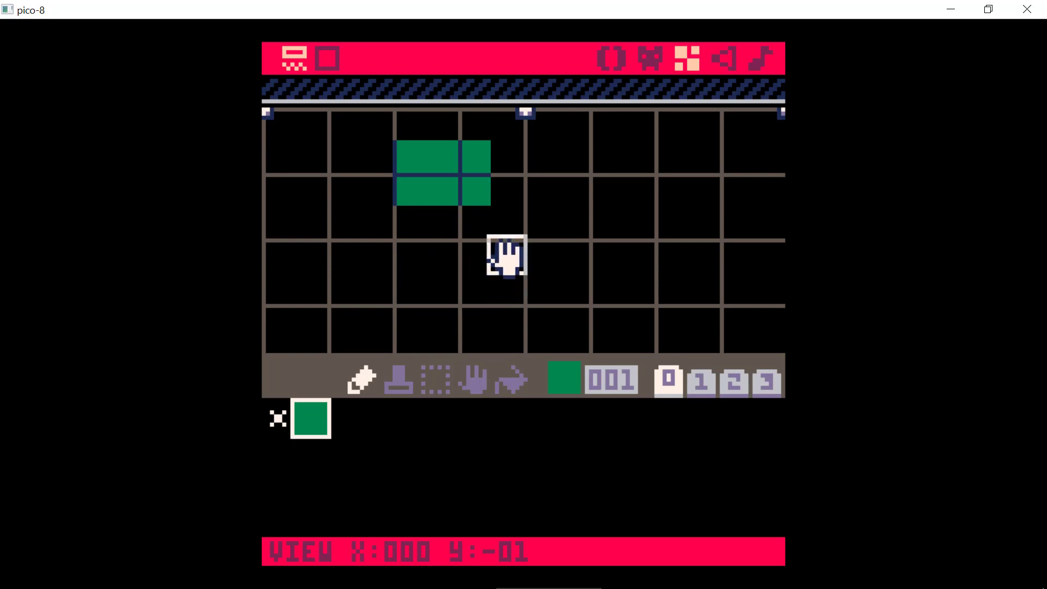
{"action": "scroll", "coordinate": [508, 259], "scroll_direction": "down", "scroll_amount": 1}
{"action": "scroll", "coordinate": [510, 259], "scroll_direction": "down", "scroll_amount": 1}
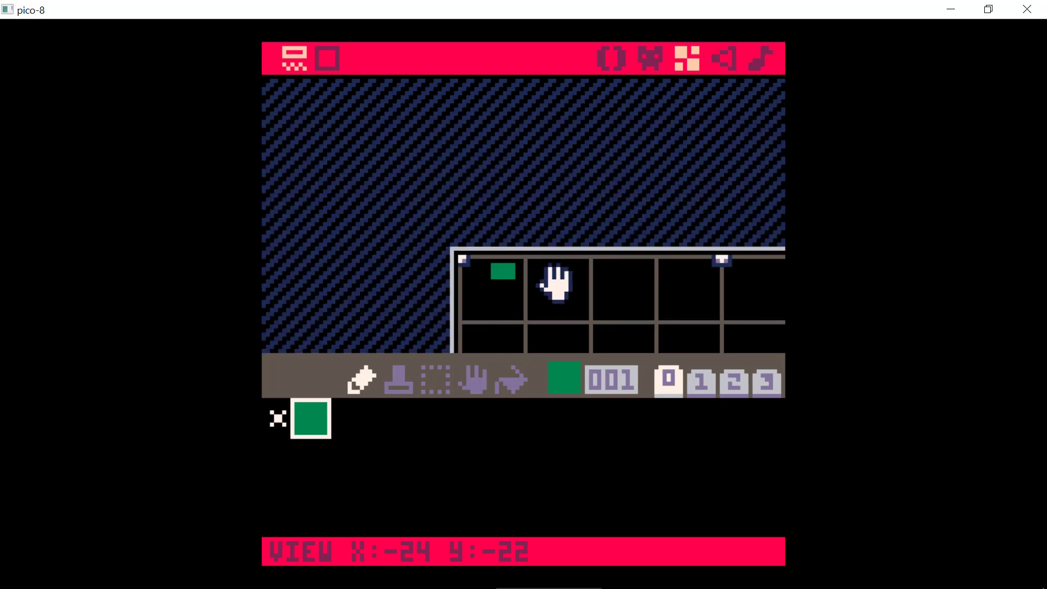
{"action": "middle_click_drag", "start_coordinate": [589, 289], "coordinate": [481, 149]}
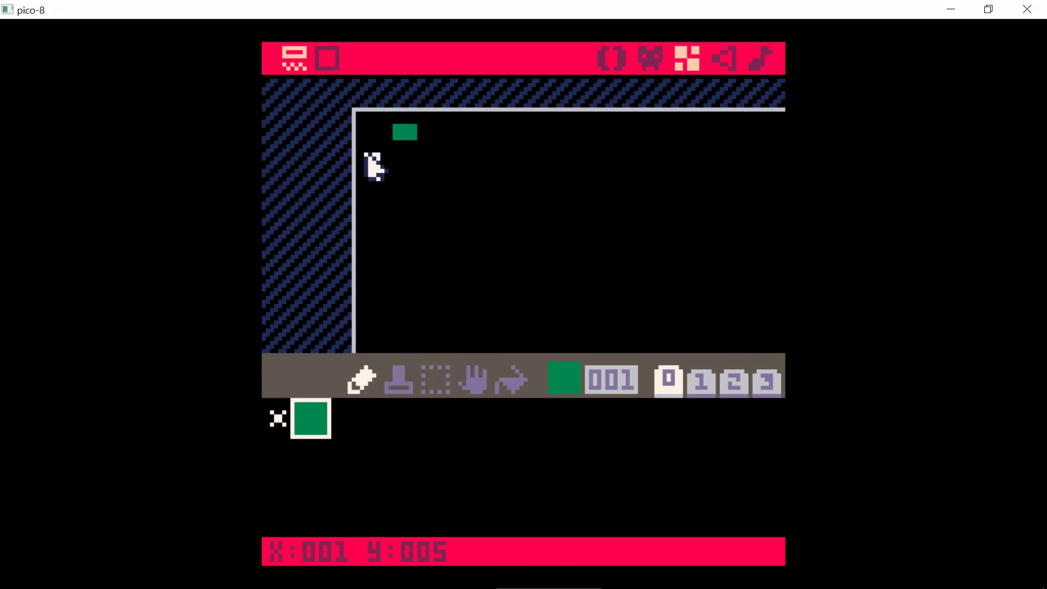
{"action": "middle_click_drag", "start_coordinate": [518, 264], "coordinate": [444, 51]}
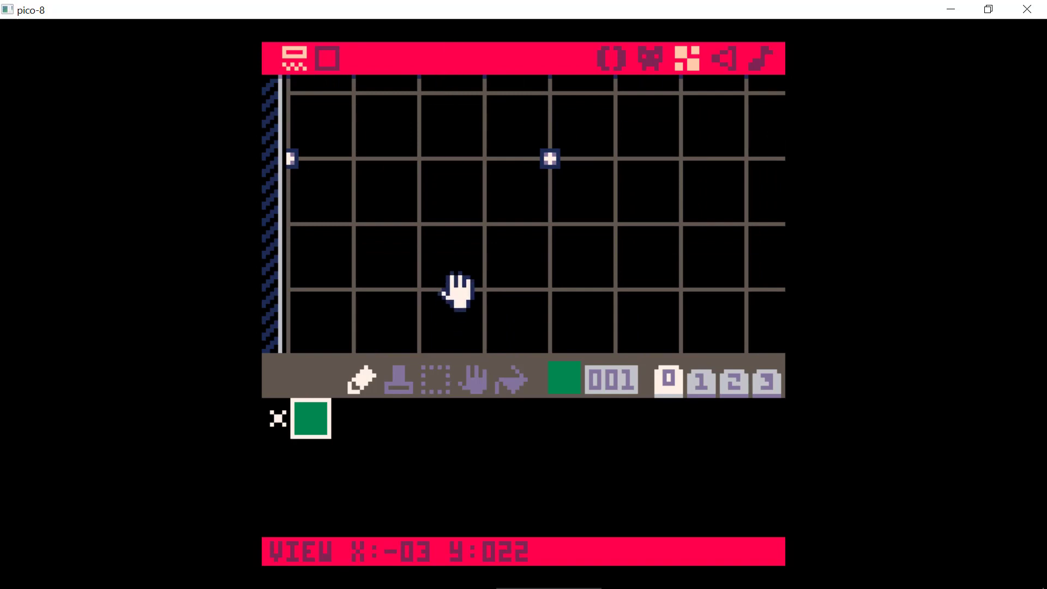
{"action": "mouse_move", "coordinate": [459, 290]}
{"action": "middle_mouse_down"}
{"action": "mouse_move", "coordinate": [472, 140]}
{"action": "mouse_move", "coordinate": [448, 157]}
{"action": "middle_mouse_up"}
{"action": "middle_click_drag", "start_coordinate": [591, 188], "coordinate": [470, 229]}
{"action": "middle_click_drag", "start_coordinate": [555, 229], "coordinate": [468, 229]}
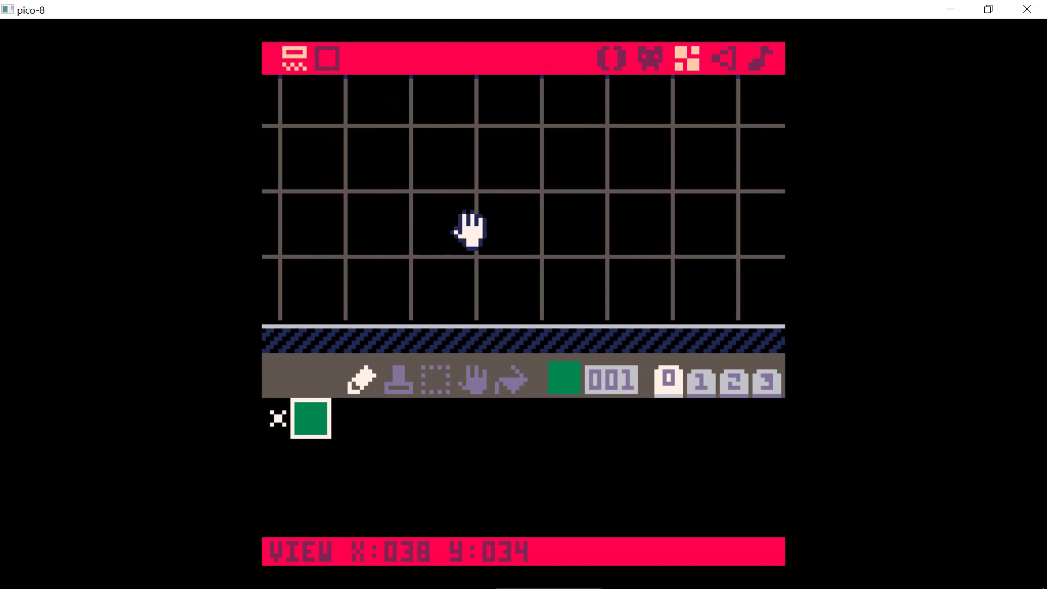
{"action": "mouse_move", "coordinate": [611, 219]}
{"action": "middle_mouse_down"}
{"action": "mouse_move", "coordinate": [440, 225]}
{"action": "mouse_move", "coordinate": [427, 187]}
{"action": "mouse_move", "coordinate": [575, 271]}
{"action": "middle_mouse_up"}
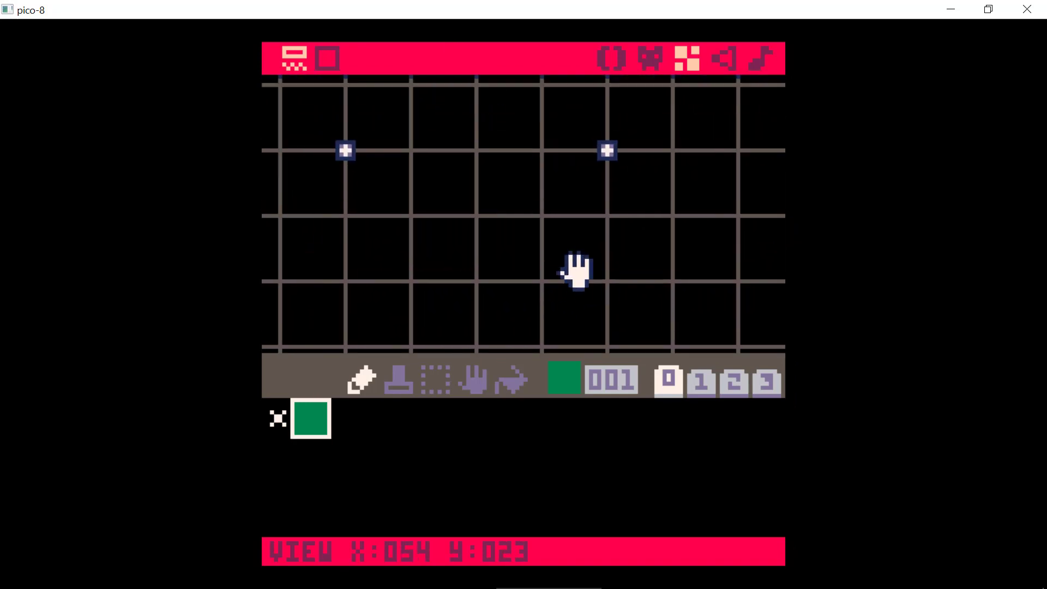
{"action": "middle_click_drag", "start_coordinate": [393, 149], "coordinate": [540, 248]}
{"action": "mouse_move", "coordinate": [318, 168]}
{"action": "middle_mouse_down"}
{"action": "mouse_move", "coordinate": [490, 167]}
{"action": "mouse_move", "coordinate": [624, 283]}
{"action": "middle_mouse_up"}
Paint a rough round clump of green sprite-001 tiles on a blank area further down the map
{"action": "mouse_move", "coordinate": [447, 228]}
{"action": "middle_mouse_down"}
{"action": "mouse_move", "coordinate": [464, 220]}
{"action": "mouse_move", "coordinate": [498, 103]}
{"action": "middle_mouse_up"}
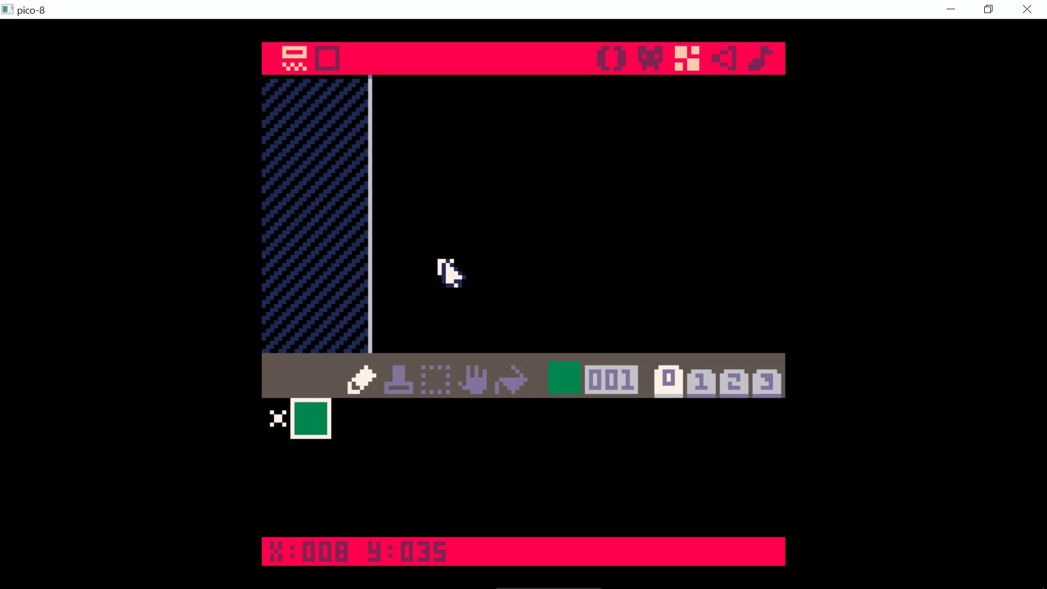
{"action": "mouse_move", "coordinate": [439, 261]}
{"action": "middle_mouse_down"}
{"action": "mouse_move", "coordinate": [468, 215]}
{"action": "mouse_move", "coordinate": [444, 257]}
{"action": "mouse_move", "coordinate": [458, 206]}
{"action": "middle_mouse_up"}
{"action": "mouse_move", "coordinate": [463, 248]}
{"action": "left_mouse_down"}
{"action": "mouse_move", "coordinate": [495, 304]}
{"action": "mouse_move", "coordinate": [475, 264]}
{"action": "mouse_move", "coordinate": [415, 258]}
{"action": "mouse_move", "coordinate": [426, 259]}
{"action": "left_mouse_up"}
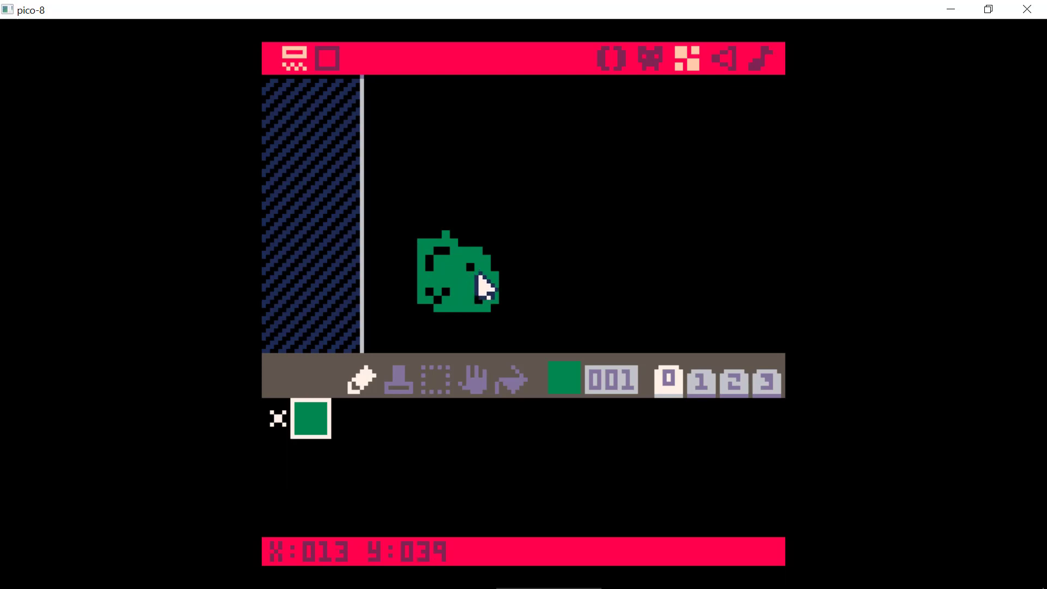
Browse the sprite banks and select the dark-blue dotted sprite 146 from bank 2
{"action": "left_click", "coordinate": [650, 59]}
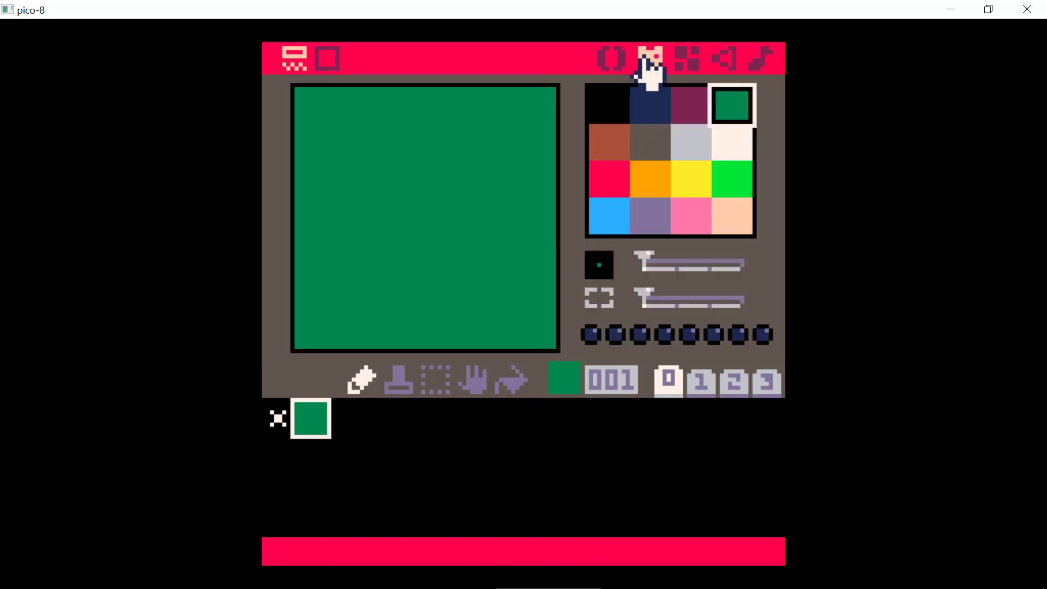
{"action": "left_click", "coordinate": [766, 384]}
{"action": "left_click", "coordinate": [742, 382]}
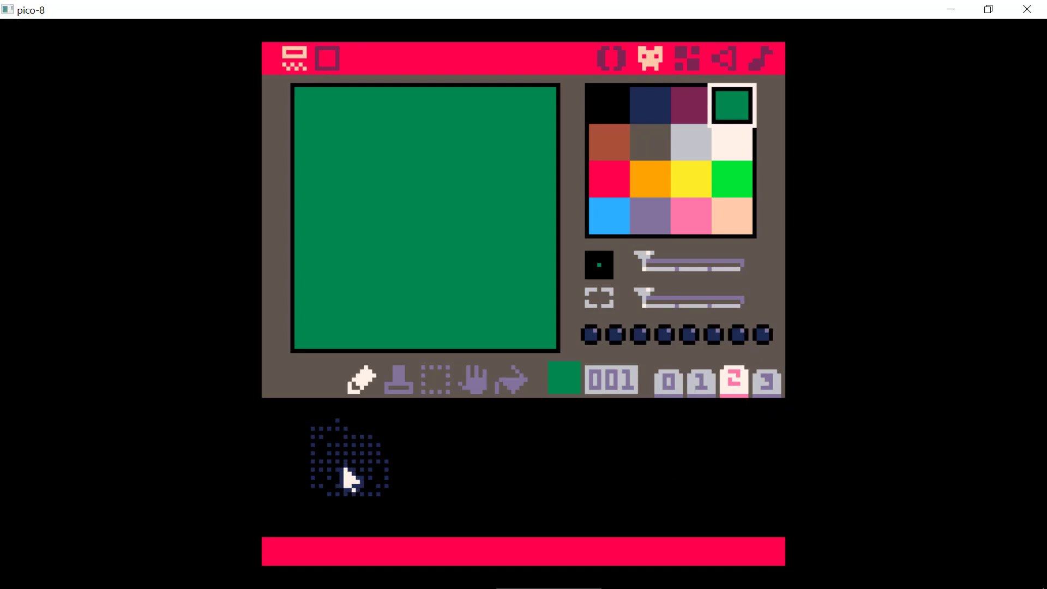
{"action": "mouse_move", "coordinate": [336, 474]}
{"action": "left_mouse_down"}
{"action": "mouse_move", "coordinate": [325, 487]}
{"action": "mouse_move", "coordinate": [322, 453]}
{"action": "mouse_move", "coordinate": [344, 444]}
{"action": "mouse_move", "coordinate": [333, 428]}
{"action": "mouse_move", "coordinate": [318, 447]}
{"action": "mouse_move", "coordinate": [355, 453]}
{"action": "mouse_move", "coordinate": [372, 497]}
{"action": "mouse_move", "coordinate": [339, 444]}
{"action": "mouse_move", "coordinate": [367, 484]}
{"action": "mouse_move", "coordinate": [339, 444]}
{"action": "mouse_move", "coordinate": [303, 444]}
{"action": "mouse_move", "coordinate": [351, 462]}
{"action": "left_mouse_up"}
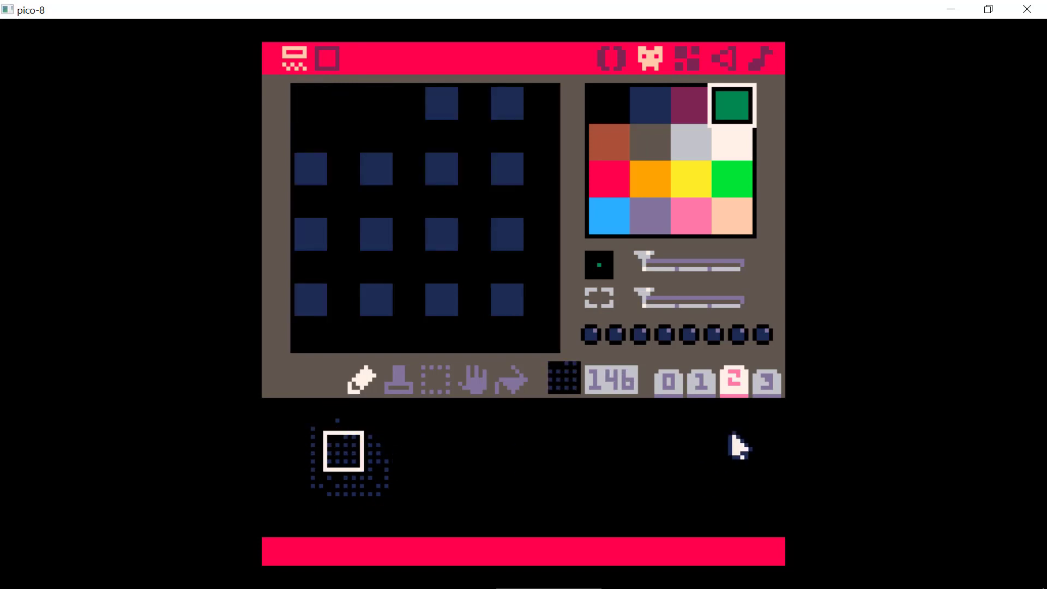
{"action": "left_click", "coordinate": [772, 382]}
{"action": "left_click", "coordinate": [670, 385]}
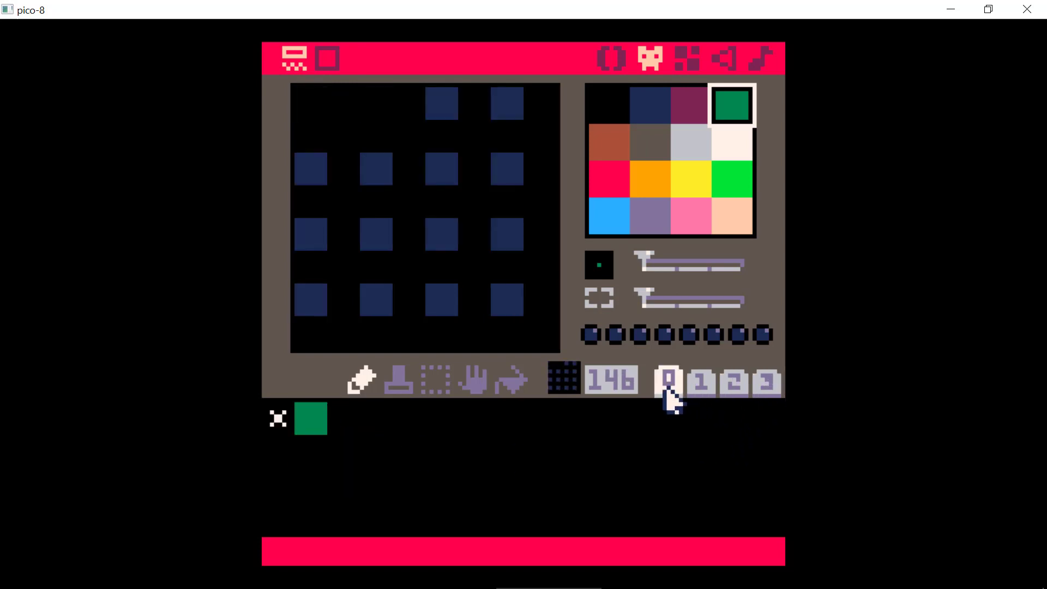
{"action": "left_click", "coordinate": [698, 386]}
{"action": "left_click", "coordinate": [733, 383]}
{"action": "left_click", "coordinate": [761, 383]}
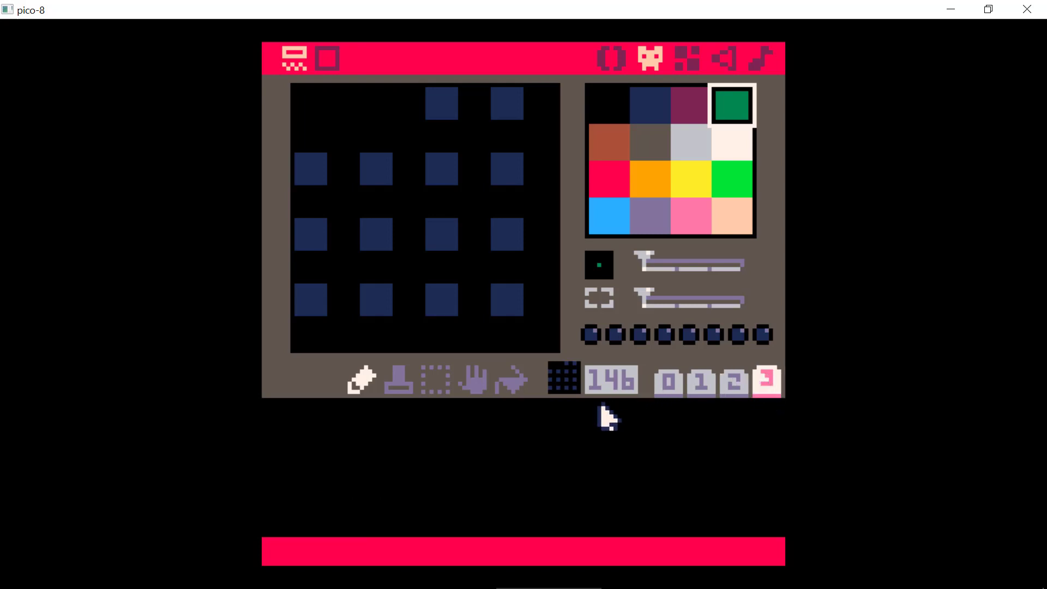
Stamp over the lower green clump in the map editor, erasing all but one tile
{"action": "left_click", "coordinate": [688, 60]}
{"action": "mouse_move", "coordinate": [600, 285]}
{"action": "left_mouse_down"}
{"action": "mouse_move", "coordinate": [600, 161]}
{"action": "mouse_move", "coordinate": [580, 253]}
{"action": "mouse_move", "coordinate": [568, 257]}
{"action": "left_mouse_up"}
{"action": "mouse_move", "coordinate": [568, 199]}
{"action": "left_mouse_down"}
{"action": "mouse_move", "coordinate": [576, 276]}
{"action": "mouse_move", "coordinate": [566, 226]}
{"action": "left_mouse_up"}
{"action": "left_click_drag", "start_coordinate": [573, 136], "coordinate": [579, 180]}
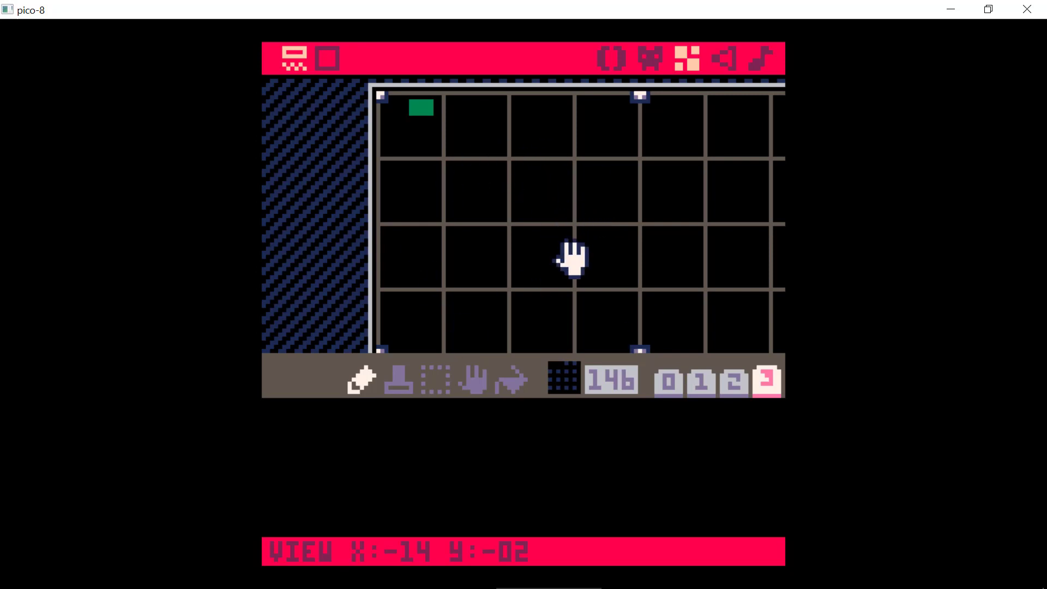
{"action": "mouse_move", "coordinate": [571, 259]}
{"action": "left_mouse_down"}
{"action": "mouse_move", "coordinate": [563, 131]}
{"action": "mouse_move", "coordinate": [563, 229]}
{"action": "left_mouse_up"}
{"action": "left_click_drag", "start_coordinate": [567, 291], "coordinate": [560, 210]}
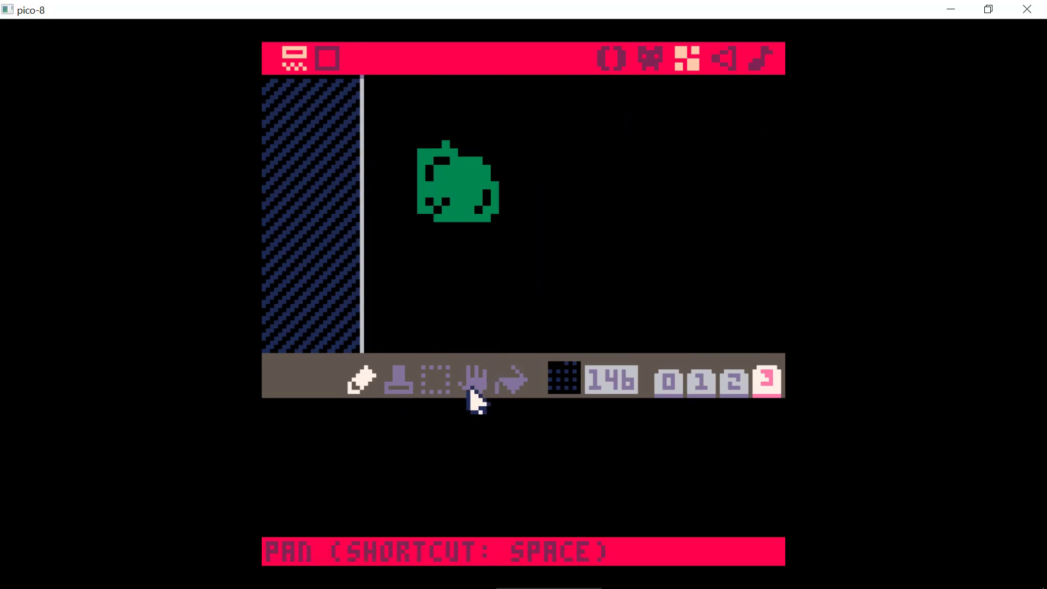
{"action": "left_click", "coordinate": [403, 389]}
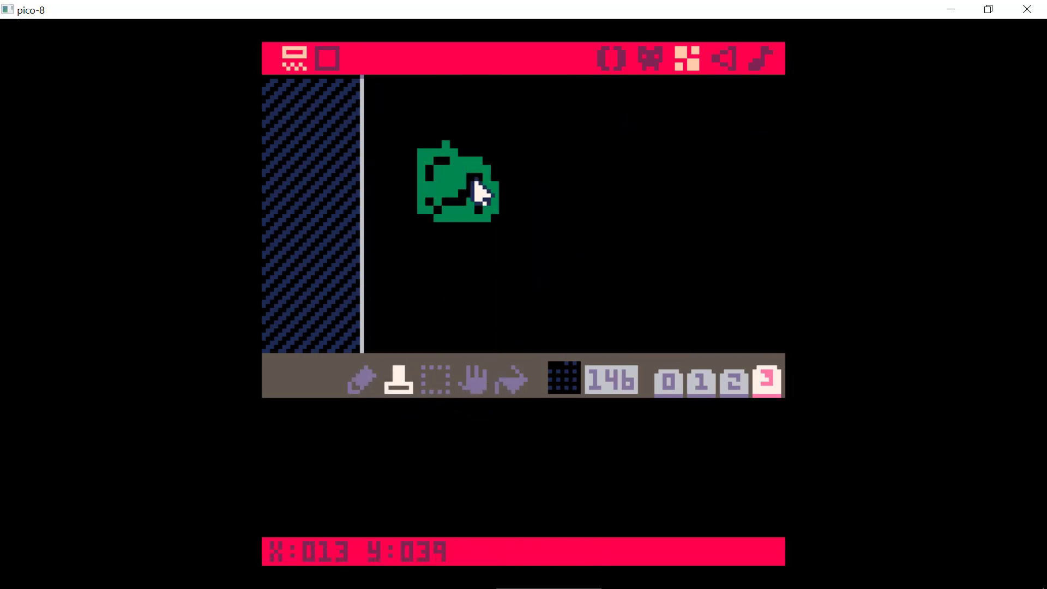
{"action": "left_click_drag", "start_coordinate": [480, 191], "coordinate": [429, 164]}
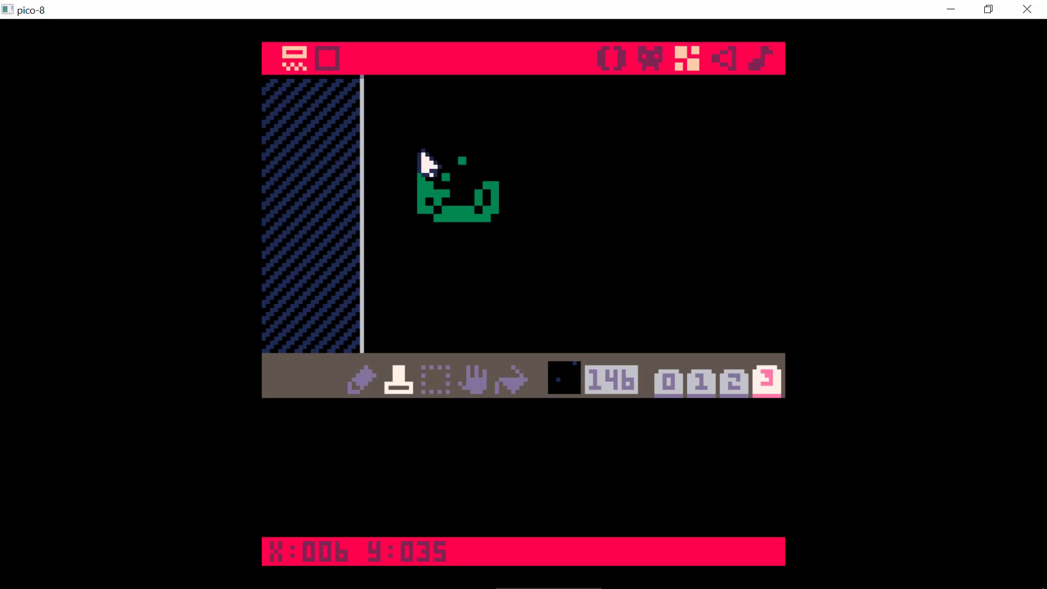
{"action": "mouse_move", "coordinate": [412, 187]}
{"action": "left_mouse_down"}
{"action": "mouse_move", "coordinate": [446, 210]}
{"action": "mouse_move", "coordinate": [441, 217]}
{"action": "left_mouse_up"}
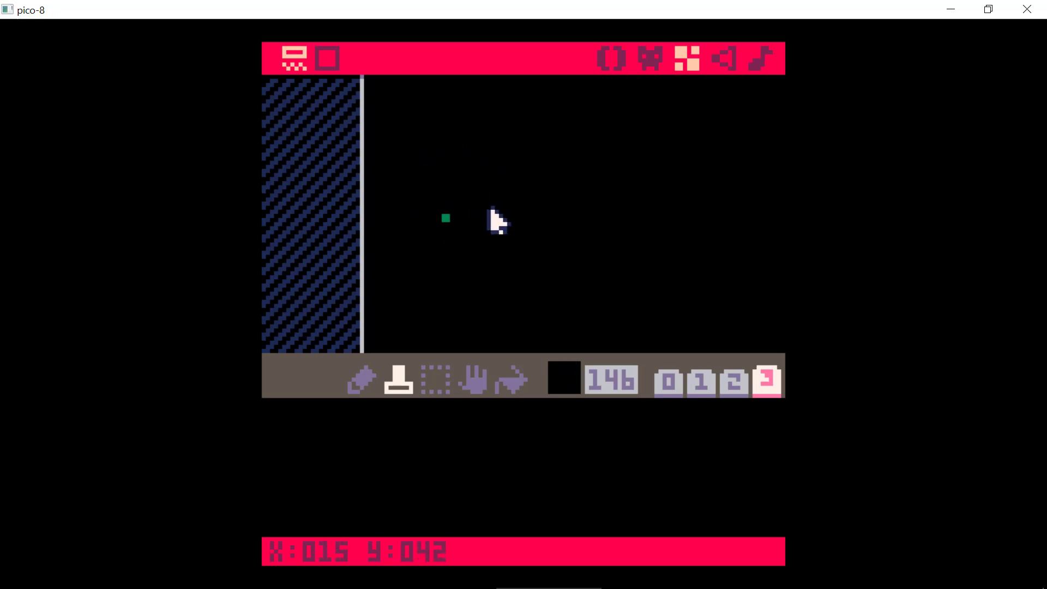
Pan back to the map's top-left corner and select the pencil tool
{"action": "middle_click_drag", "start_coordinate": [478, 152], "coordinate": [474, 319]}
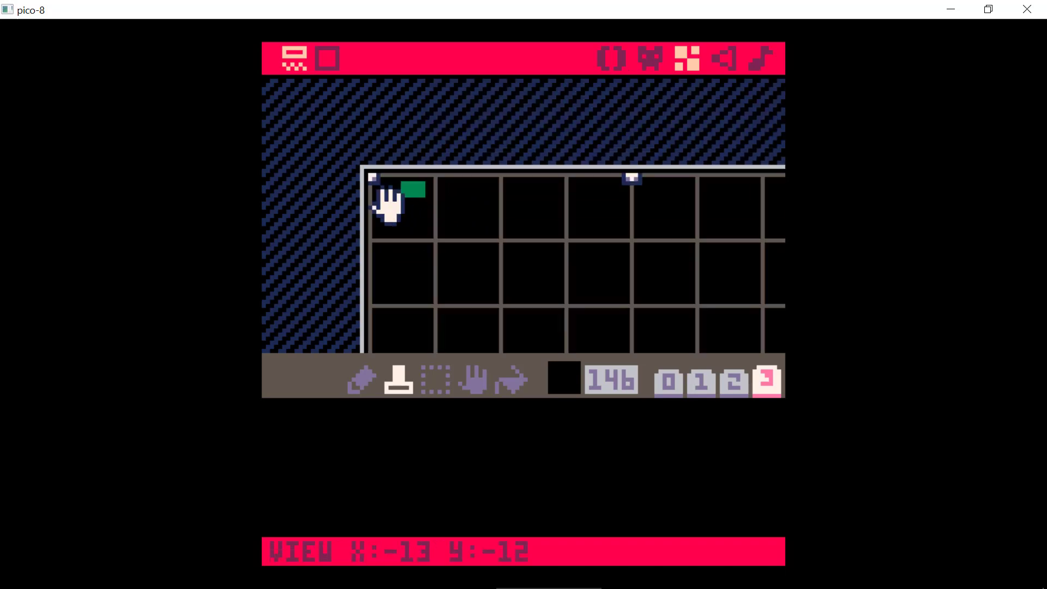
{"action": "middle_click_drag", "start_coordinate": [390, 202], "coordinate": [398, 196]}
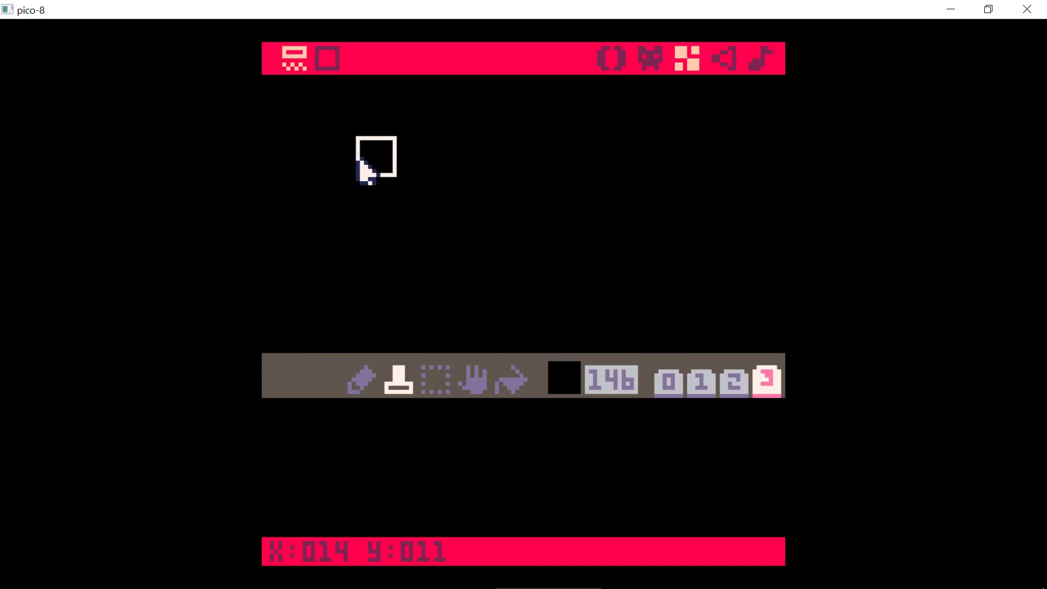
{"action": "mouse_move", "coordinate": [350, 154]}
{"action": "middle_mouse_down"}
{"action": "mouse_move", "coordinate": [554, 289]}
{"action": "mouse_move", "coordinate": [468, 217]}
{"action": "middle_mouse_up"}
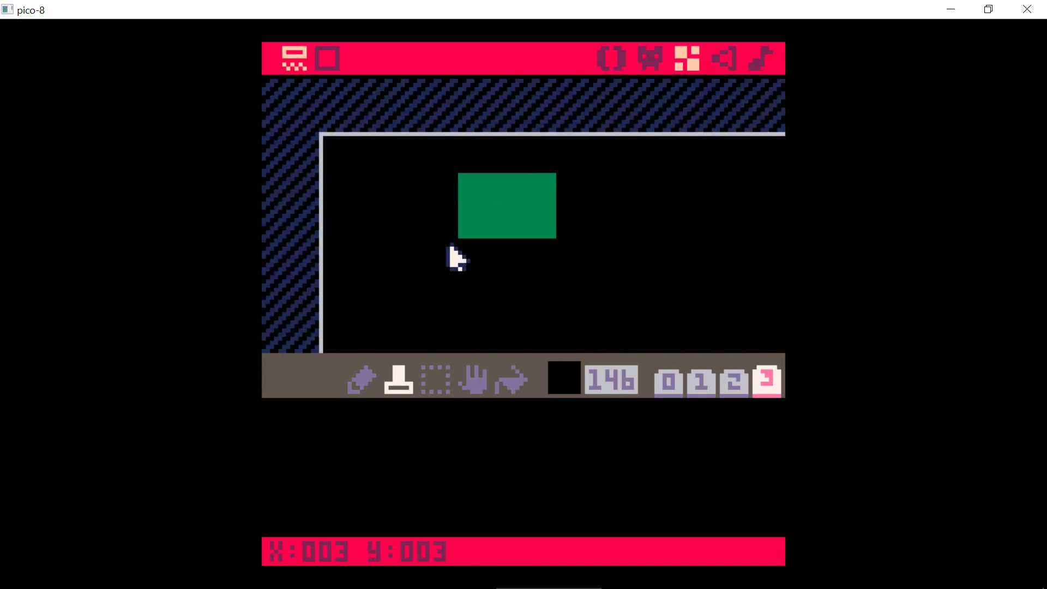
{"action": "left_click", "coordinate": [363, 382]}
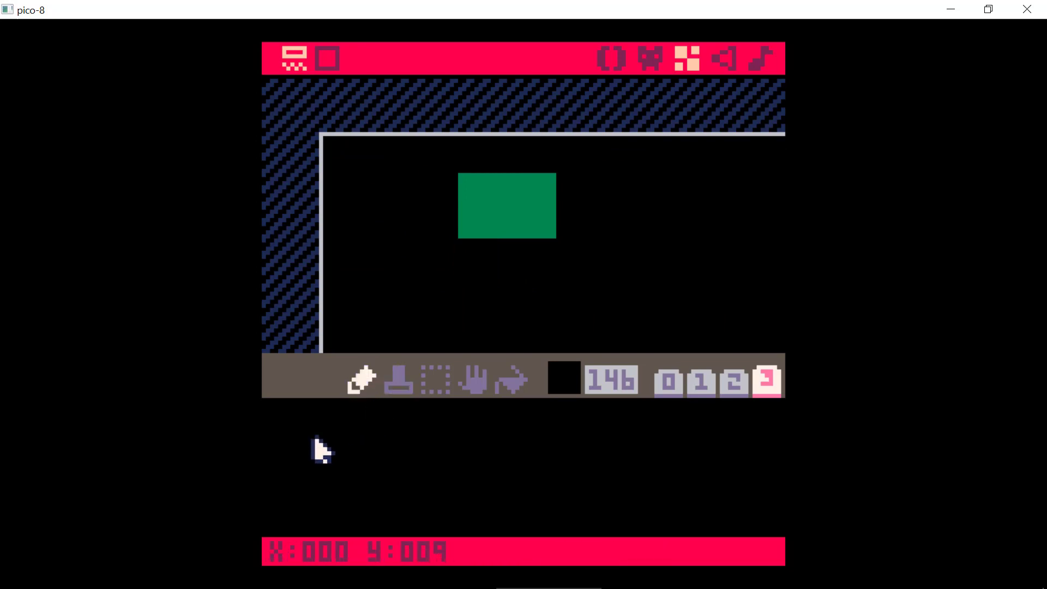
Extend the green block with sprite 001 tiles to roughly 4×3
{"action": "left_click", "coordinate": [669, 394]}
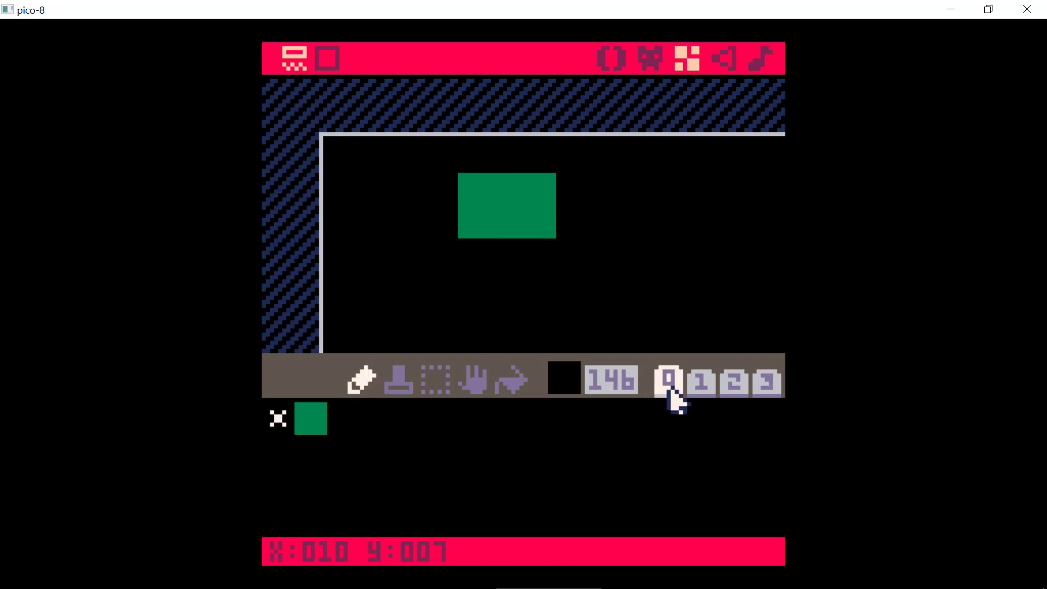
{"action": "left_click", "coordinate": [306, 425]}
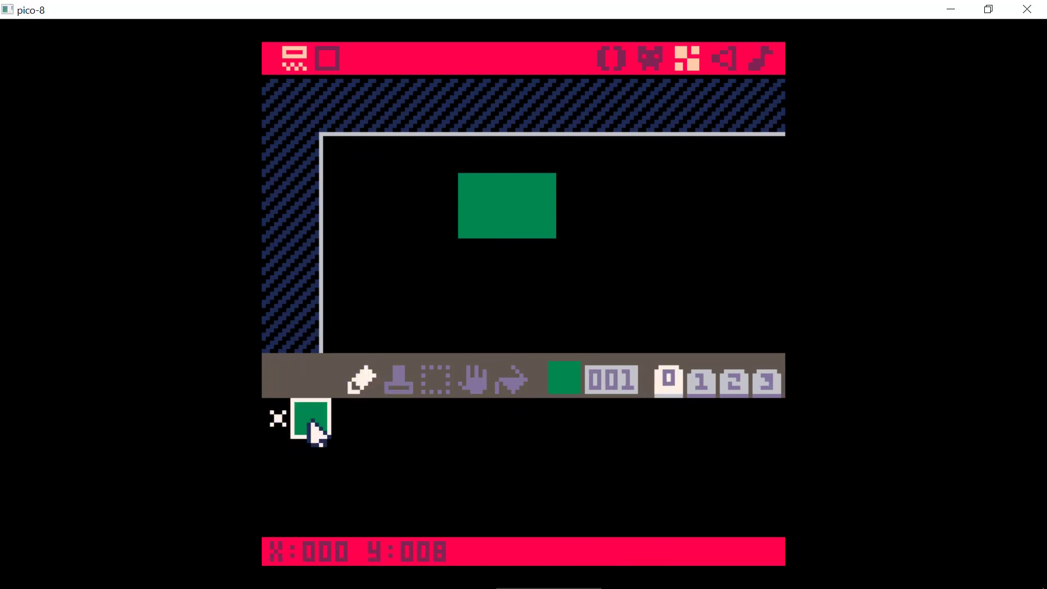
{"action": "left_click_drag", "start_coordinate": [442, 191], "coordinate": [556, 240]}
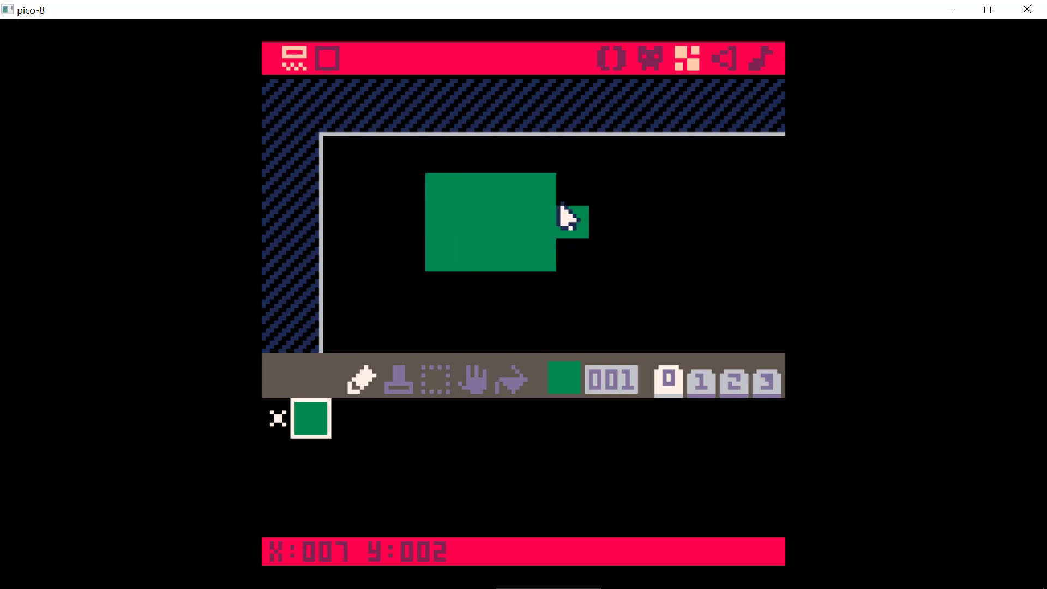
{"action": "left_click_drag", "start_coordinate": [570, 191], "coordinate": [573, 245]}
Make sprite 002 a green-filled tile speckled with light-grey pixels
{"action": "left_click", "coordinate": [659, 55]}
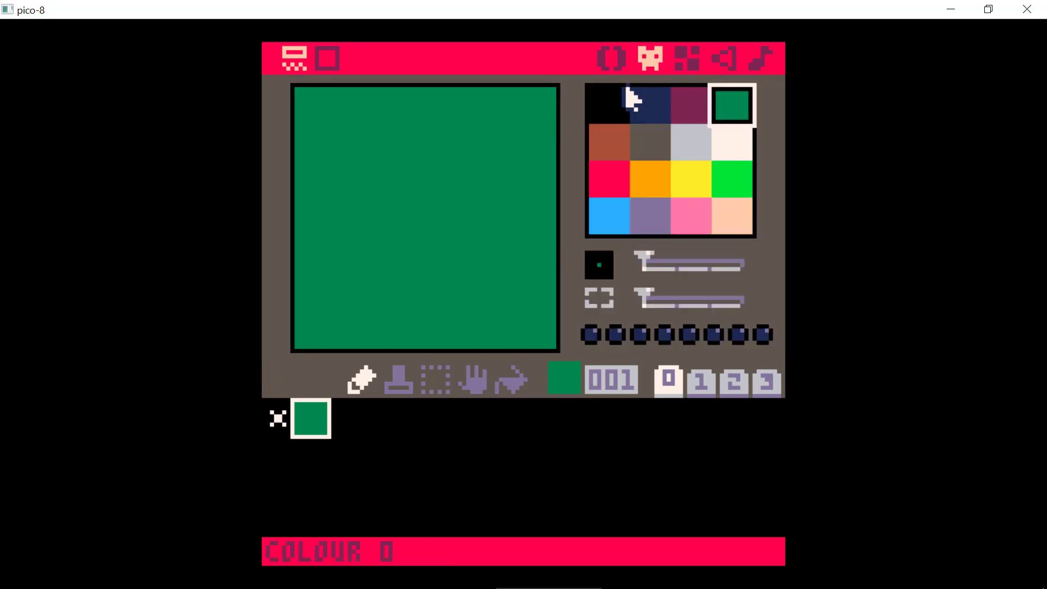
{"action": "left_click", "coordinate": [356, 424]}
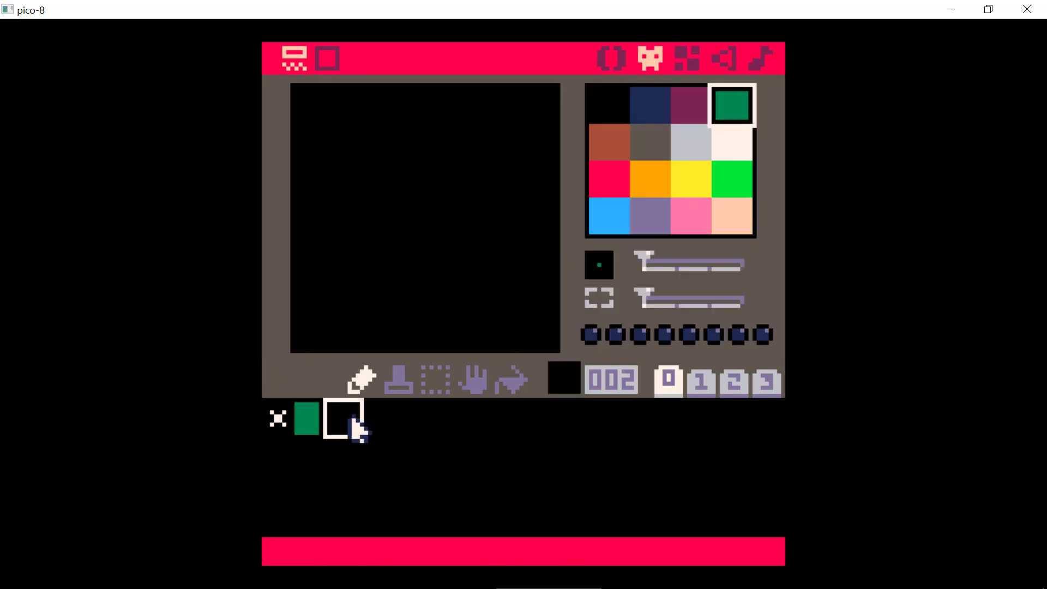
{"action": "left_click", "coordinate": [512, 381]}
{"action": "left_click", "coordinate": [424, 334]}
{"action": "left_click", "coordinate": [692, 143]}
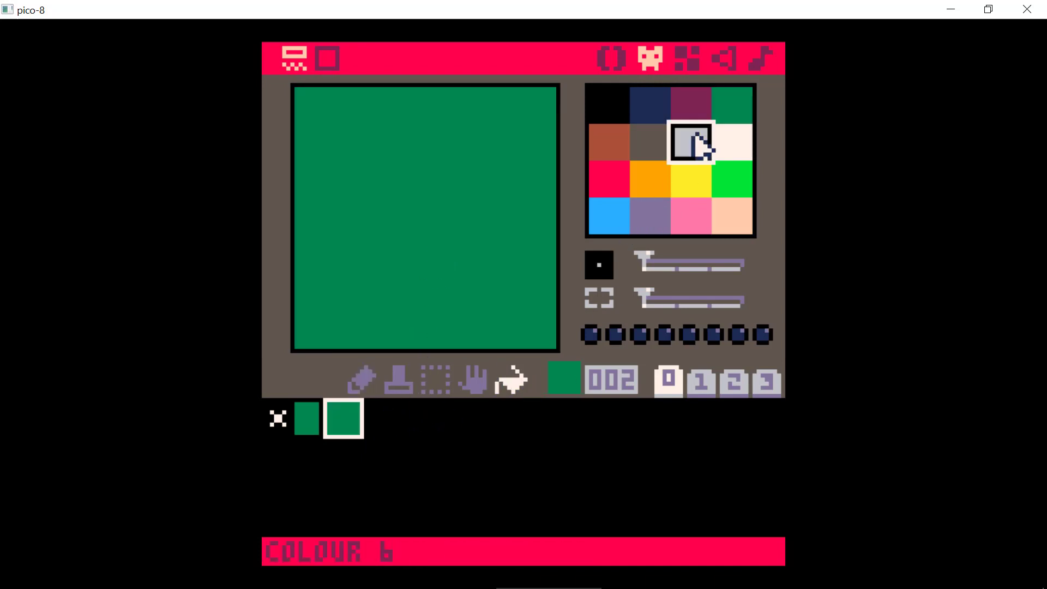
{"action": "left_click", "coordinate": [356, 384]}
{"action": "left_click", "coordinate": [377, 300]}
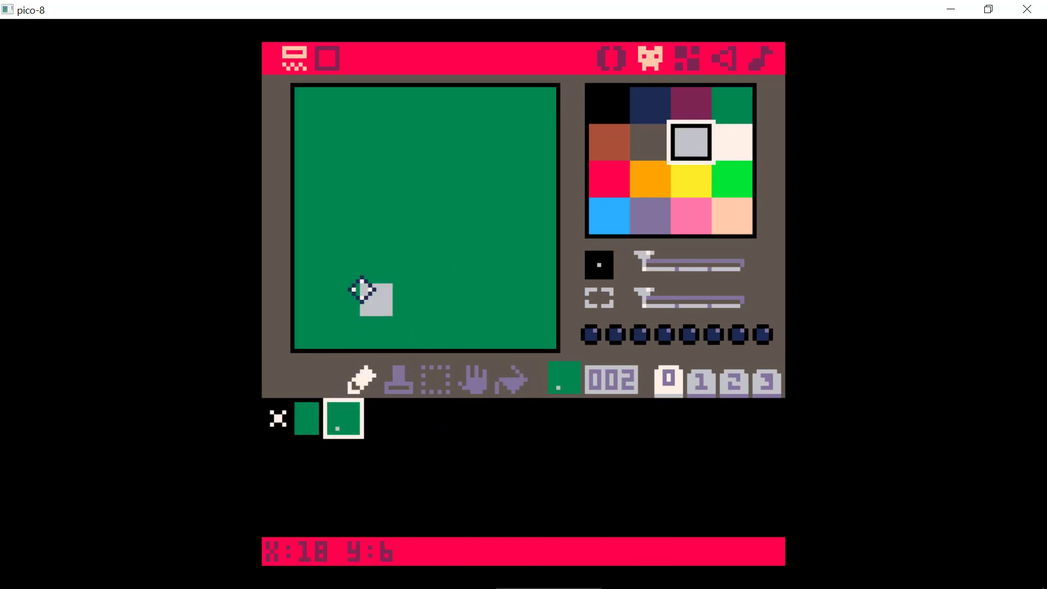
{"action": "left_click", "coordinate": [377, 169]}
{"action": "left_click", "coordinate": [311, 202]}
Add two more grey speckles to sprite 002 and place five dotted tiles around the green block
{"action": "left_click", "coordinate": [461, 265]}
{"action": "left_click", "coordinate": [508, 139]}
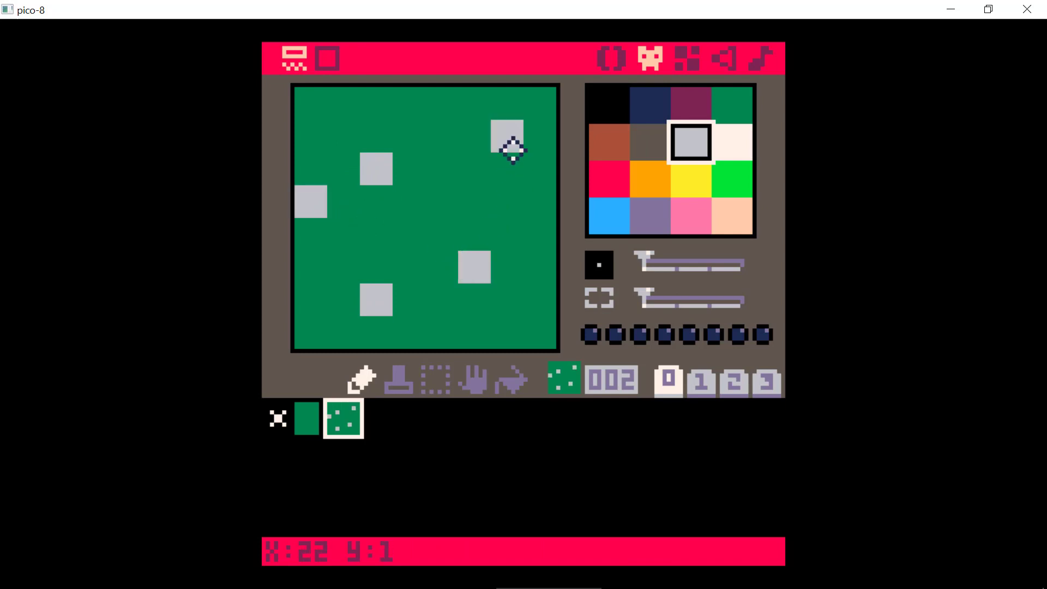
{"action": "left_click", "coordinate": [678, 67]}
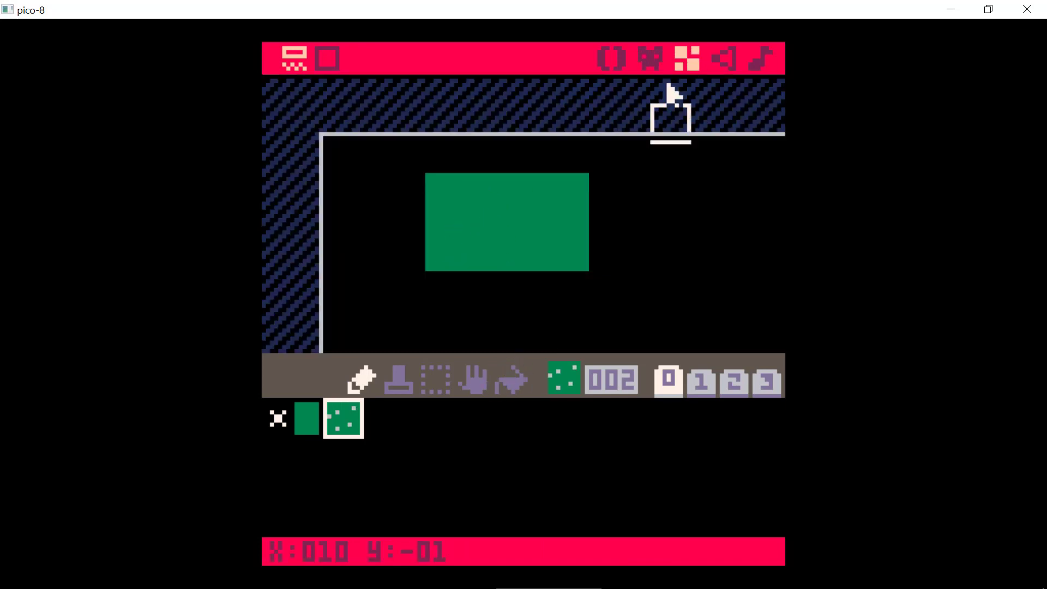
{"action": "left_click", "coordinate": [474, 256]}
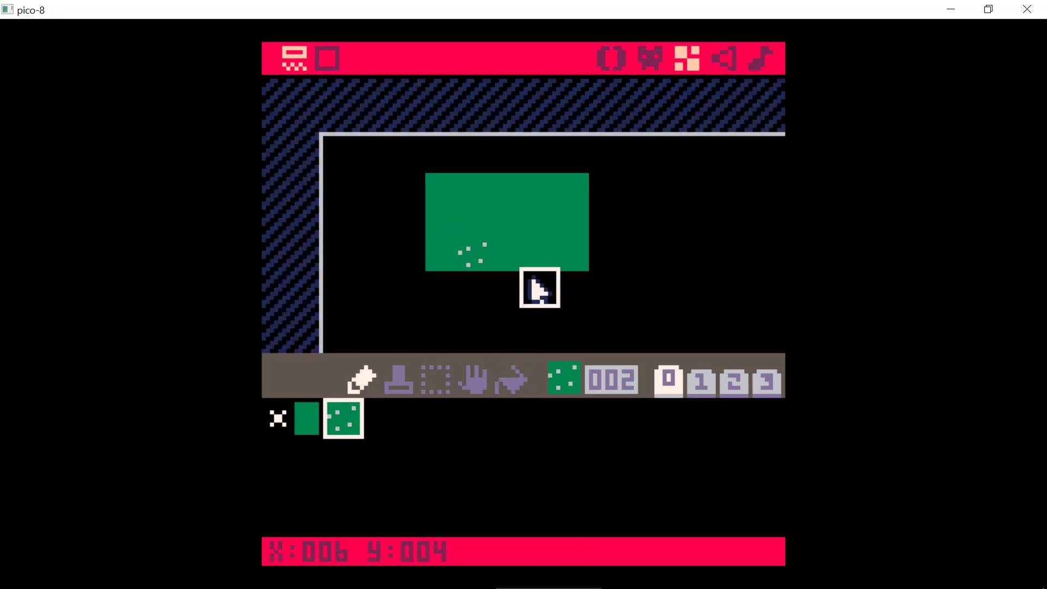
{"action": "left_click", "coordinate": [541, 287]}
{"action": "left_click", "coordinate": [540, 223]}
{"action": "left_click", "coordinate": [600, 188]}
{"action": "left_click", "coordinate": [627, 270]}
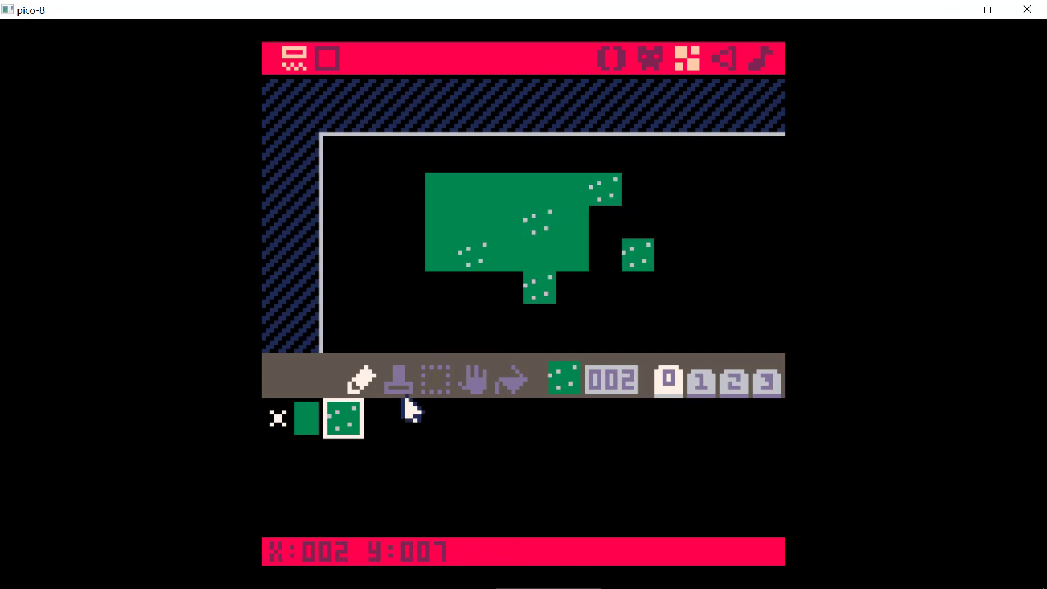
Flood-fill the empty map area with solid green sprite 001 tiles
{"action": "left_click", "coordinate": [310, 421]}
{"action": "left_click", "coordinate": [515, 384]}
{"action": "left_click", "coordinate": [446, 294]}
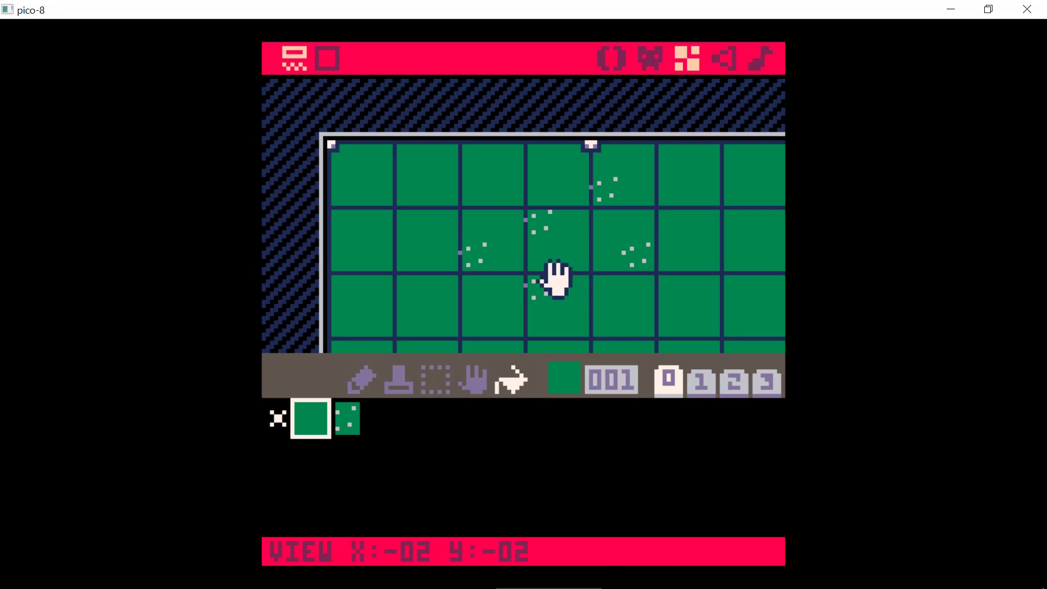
{"action": "middle_click_drag", "start_coordinate": [570, 305], "coordinate": [493, 224]}
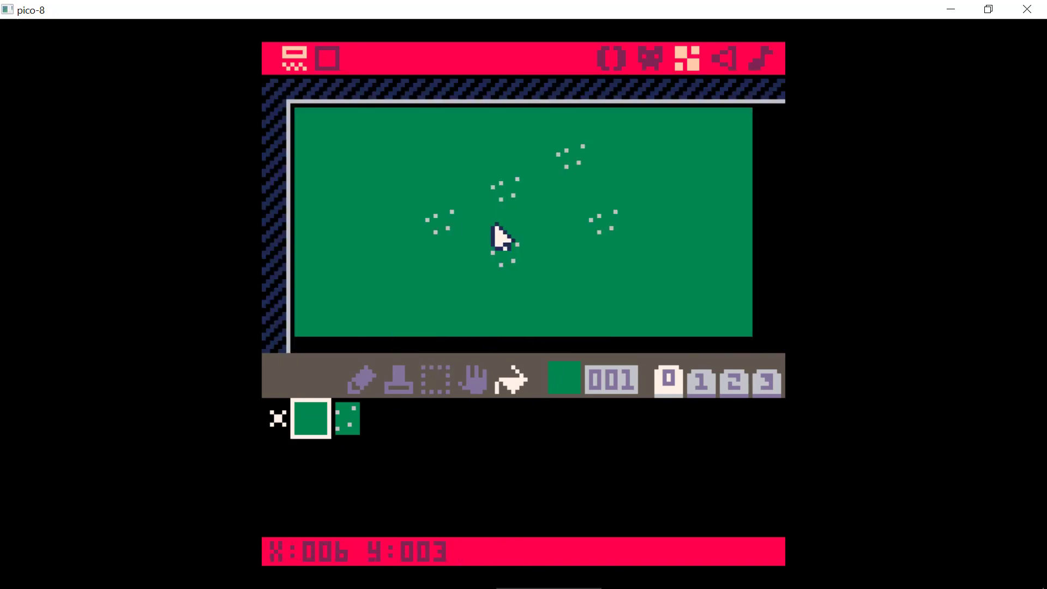
Survey the grass field in full-screen map view, then restore the tile tools and sprite sheet
{"action": "left_click", "coordinate": [330, 64]}
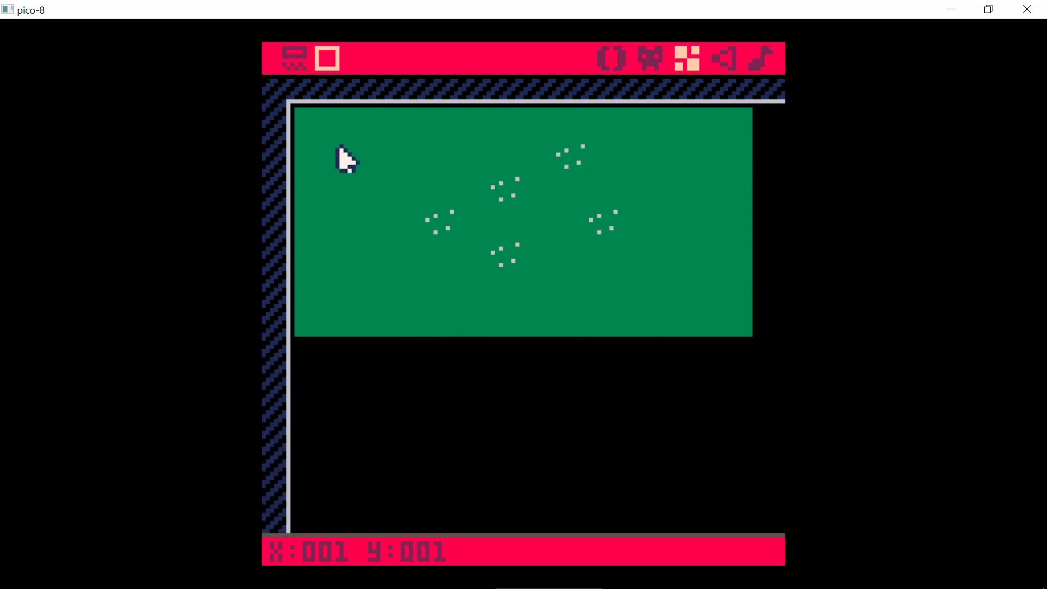
{"action": "mouse_move", "coordinate": [471, 353]}
{"action": "middle_mouse_down"}
{"action": "mouse_move", "coordinate": [483, 364]}
{"action": "mouse_move", "coordinate": [467, 346]}
{"action": "middle_mouse_up"}
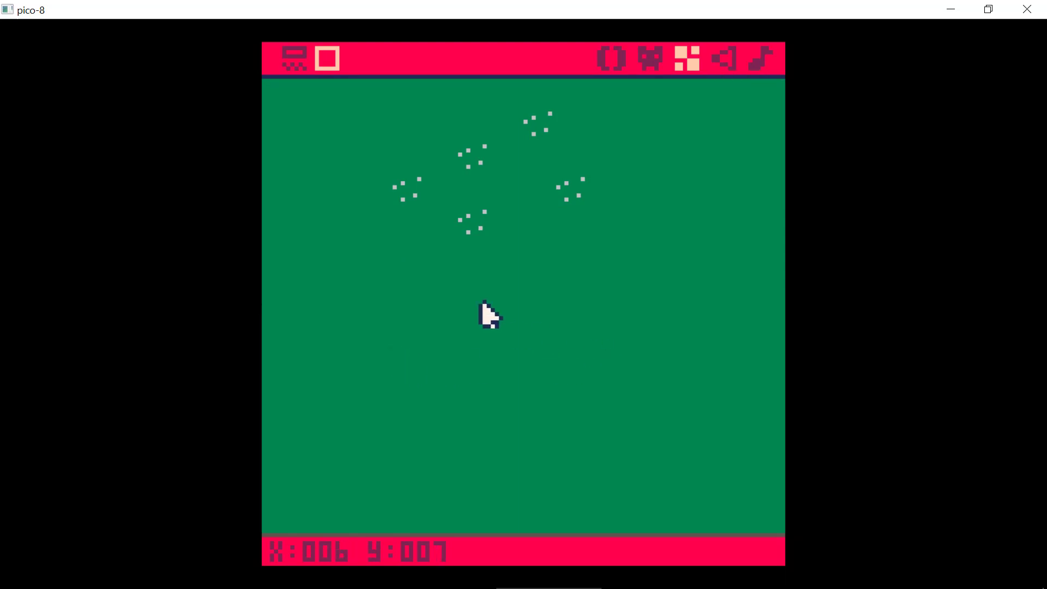
{"action": "middle_click_drag", "start_coordinate": [482, 312], "coordinate": [498, 308]}
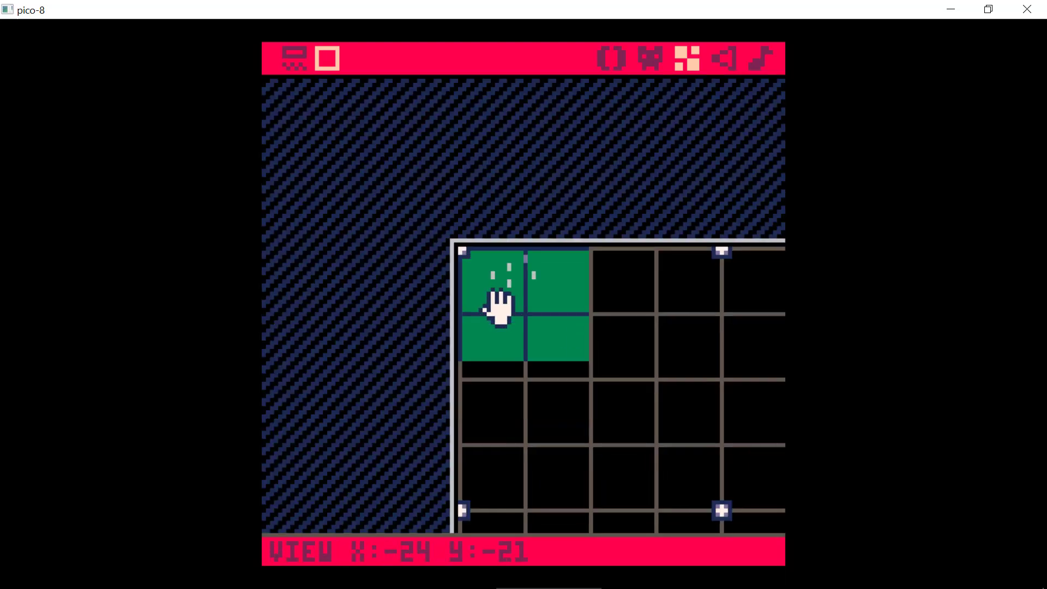
{"action": "key", "text": "space"}
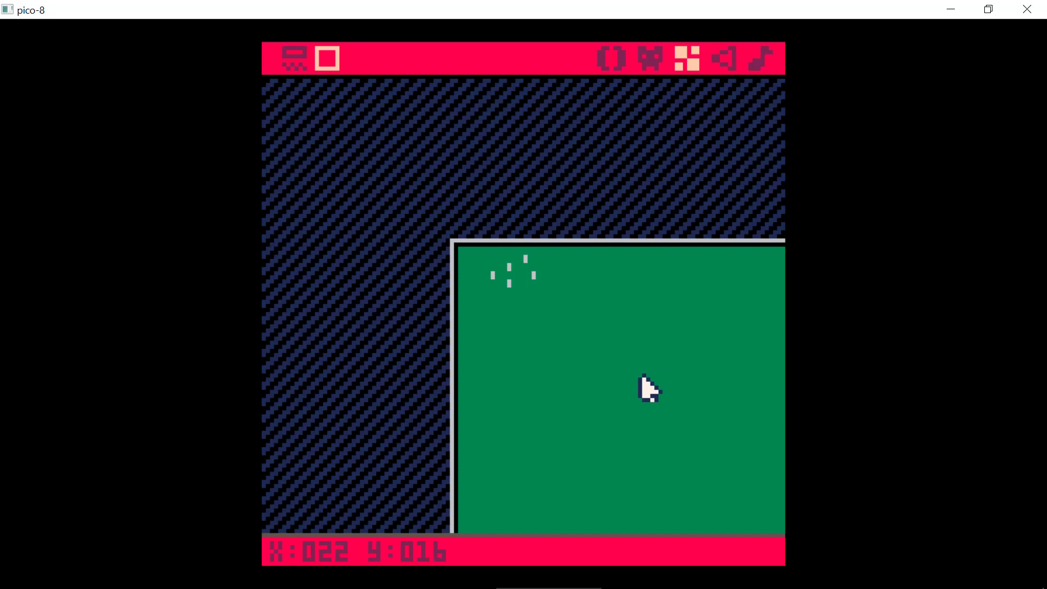
{"action": "middle_click_drag", "start_coordinate": [625, 381], "coordinate": [471, 364]}
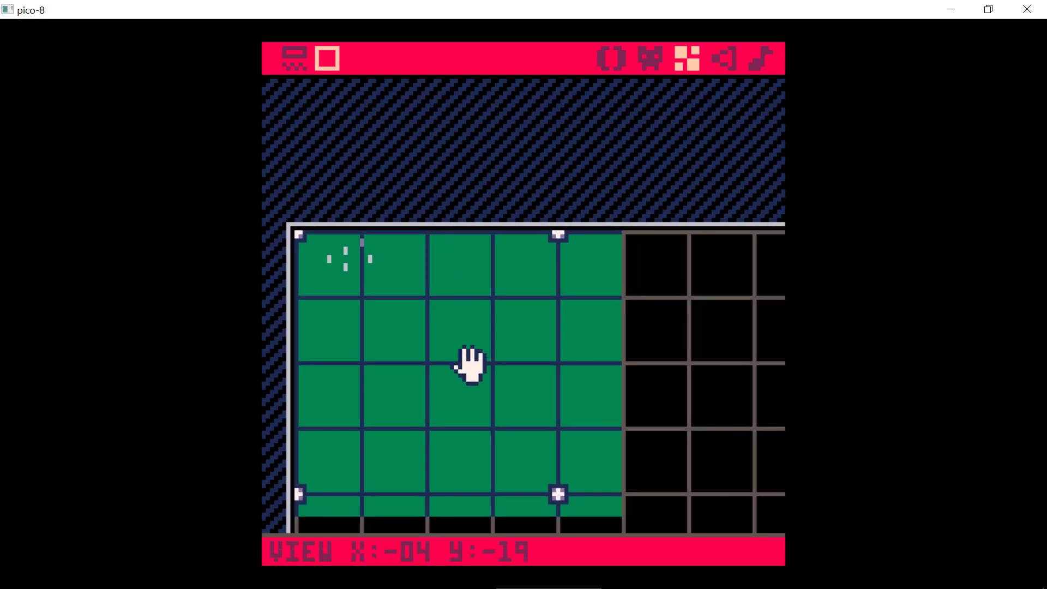
{"action": "key", "text": "space"}
{"action": "left_click_drag", "start_coordinate": [514, 396], "coordinate": [510, 360]}
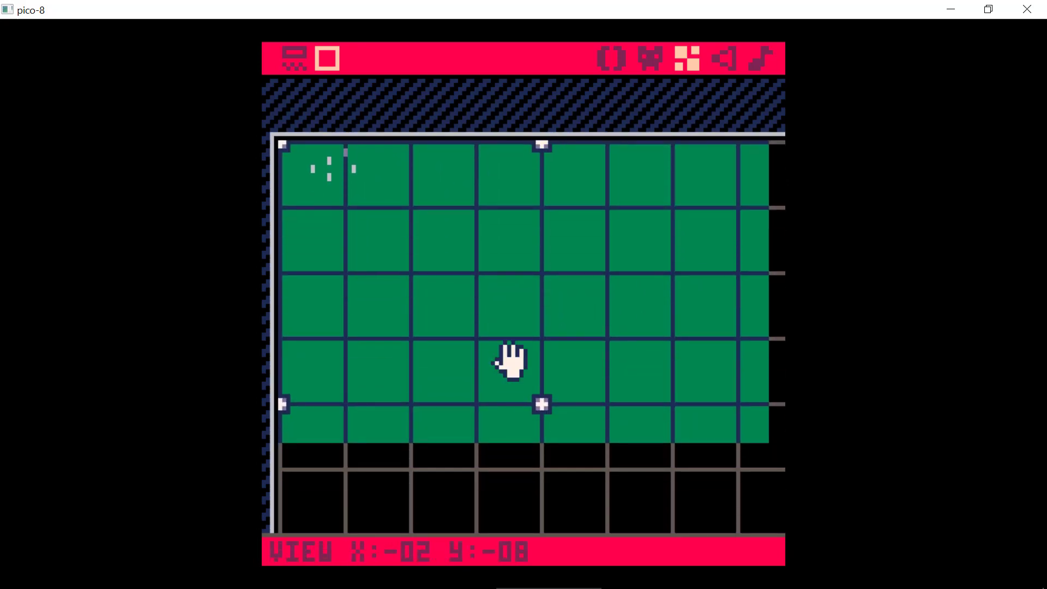
{"action": "key", "text": "space"}
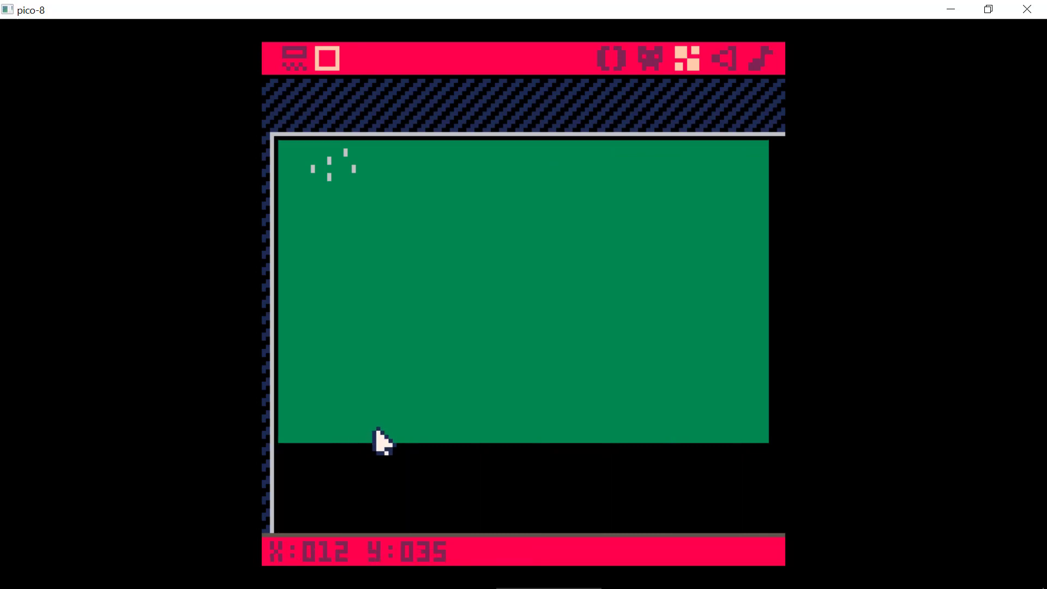
{"action": "key", "text": "space"}
{"action": "left_click_drag", "start_coordinate": [414, 351], "coordinate": [414, 211]}
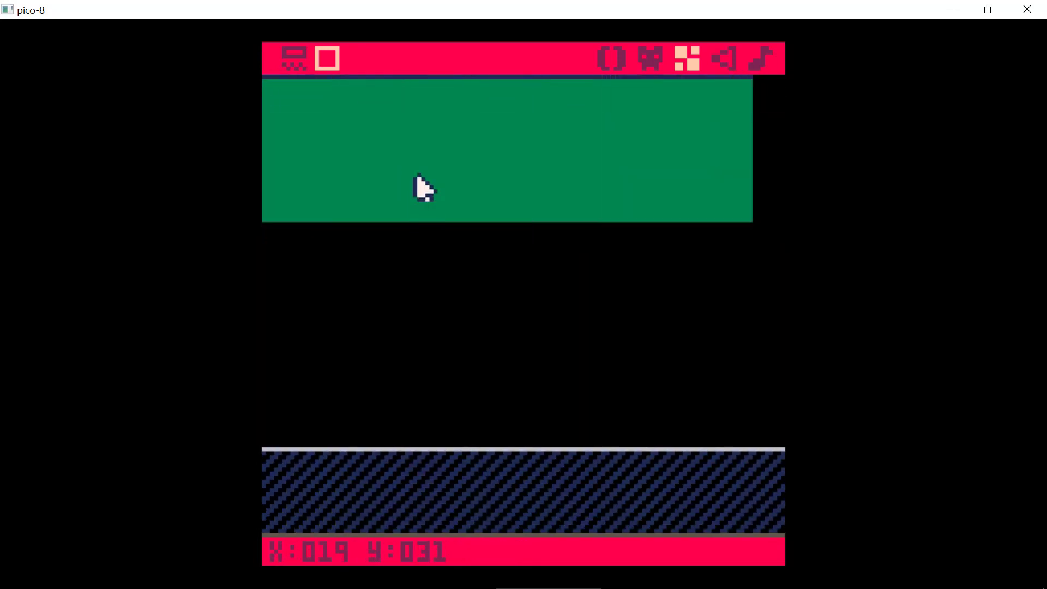
{"action": "left_click", "coordinate": [298, 59]}
Select the band along the grass's lower edge and fill it with green grass
{"action": "left_click", "coordinate": [438, 382]}
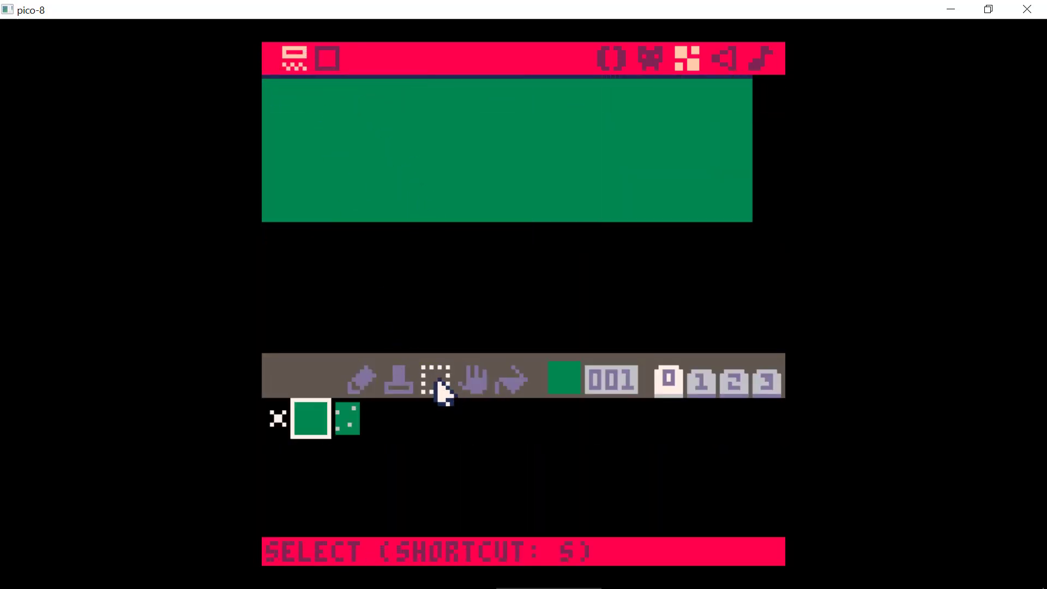
{"action": "left_click_drag", "start_coordinate": [752, 261], "coordinate": [264, 185]}
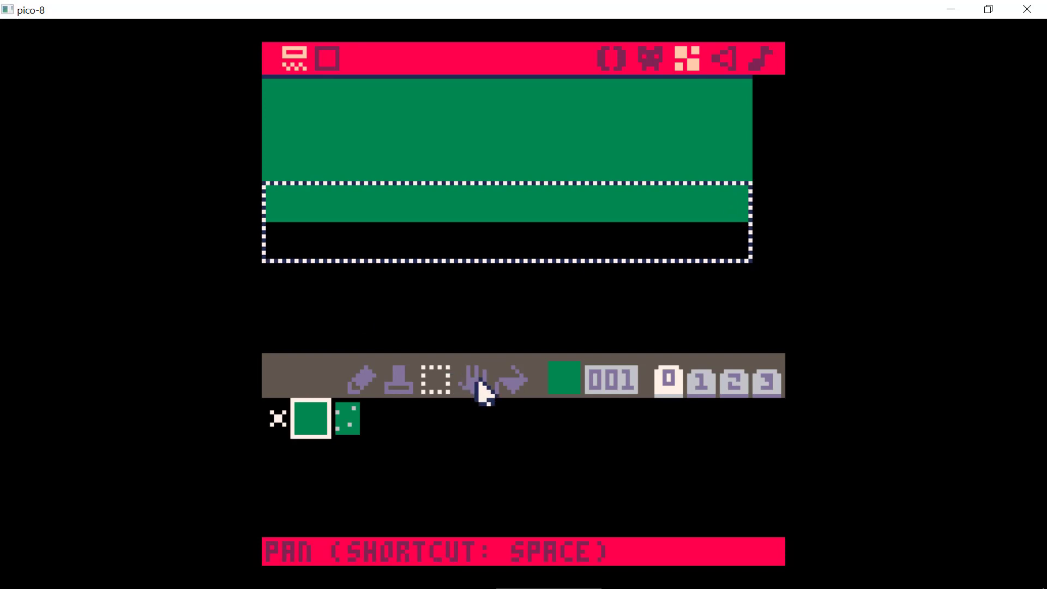
{"action": "left_click", "coordinate": [398, 379]}
{"action": "left_click_drag", "start_coordinate": [355, 201], "coordinate": [381, 219]}
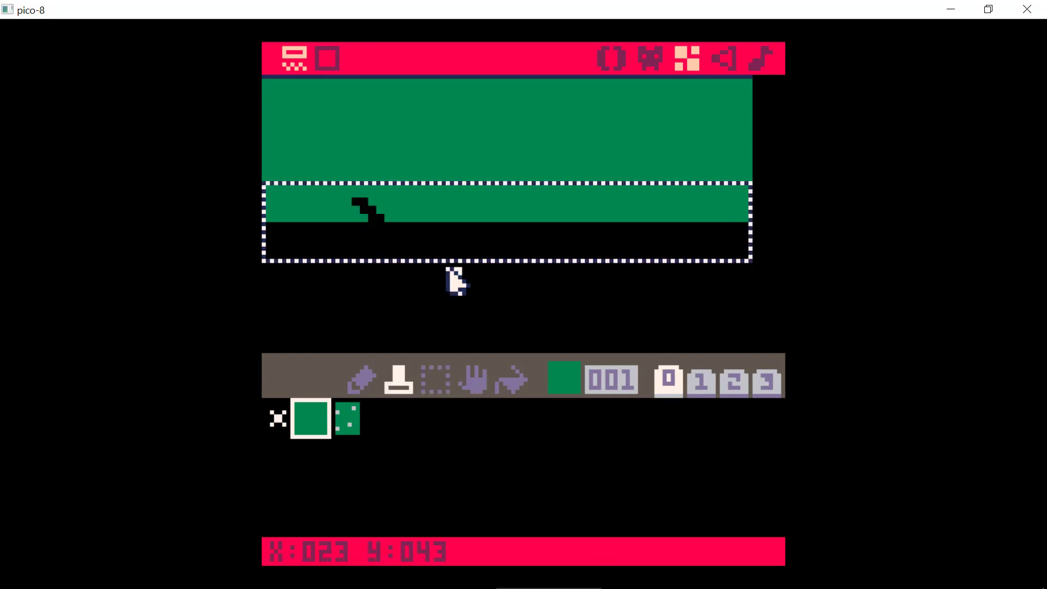
{"action": "left_click", "coordinate": [507, 382]}
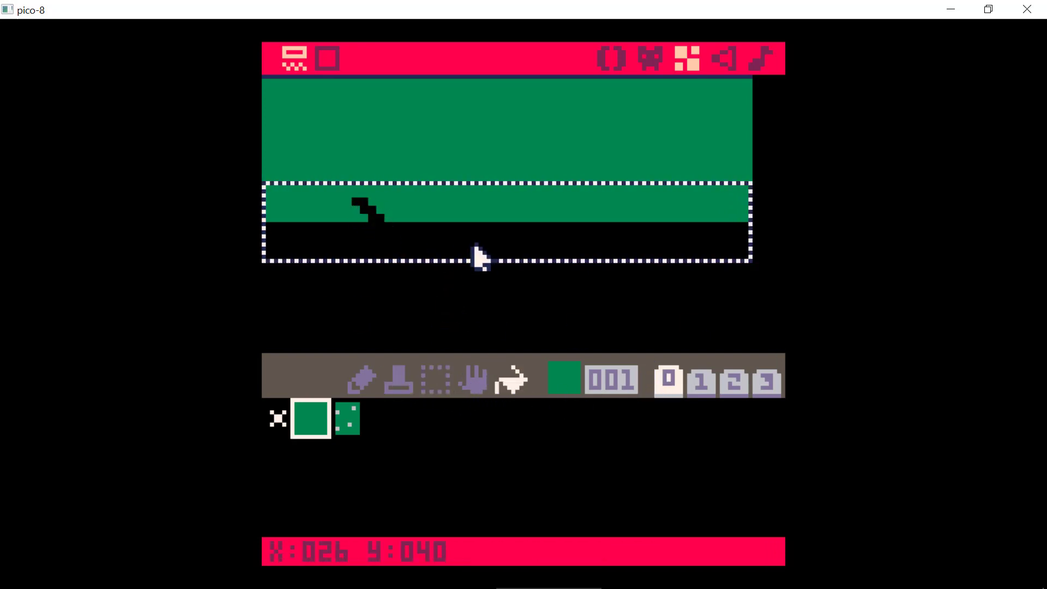
{"action": "left_click", "coordinate": [473, 245]}
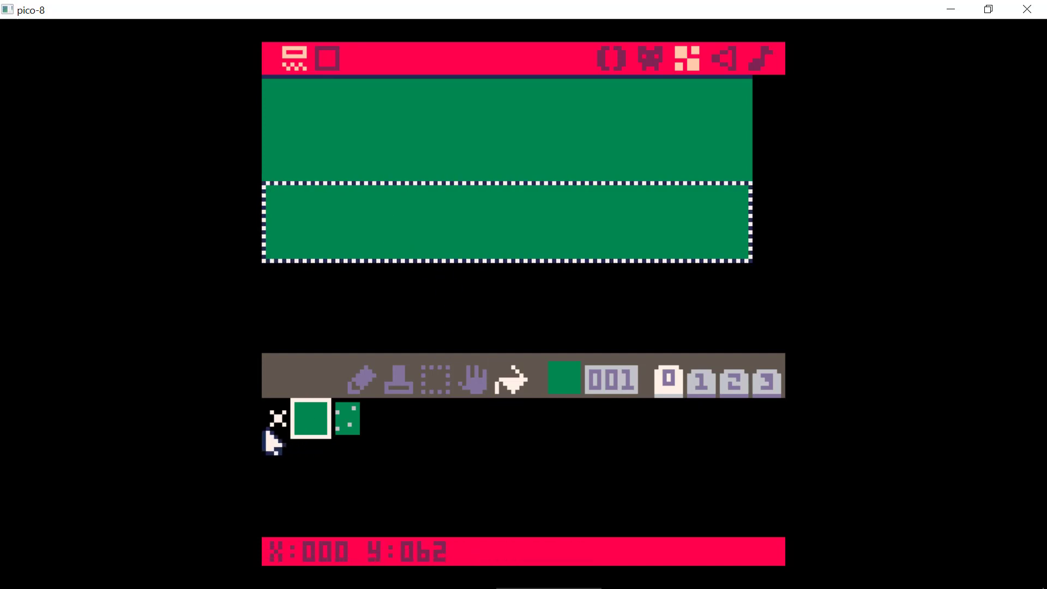
Refill the selected band with empty sprite 000 and return to the map's top-left
{"action": "left_click", "coordinate": [277, 420]}
{"action": "left_click", "coordinate": [374, 243]}
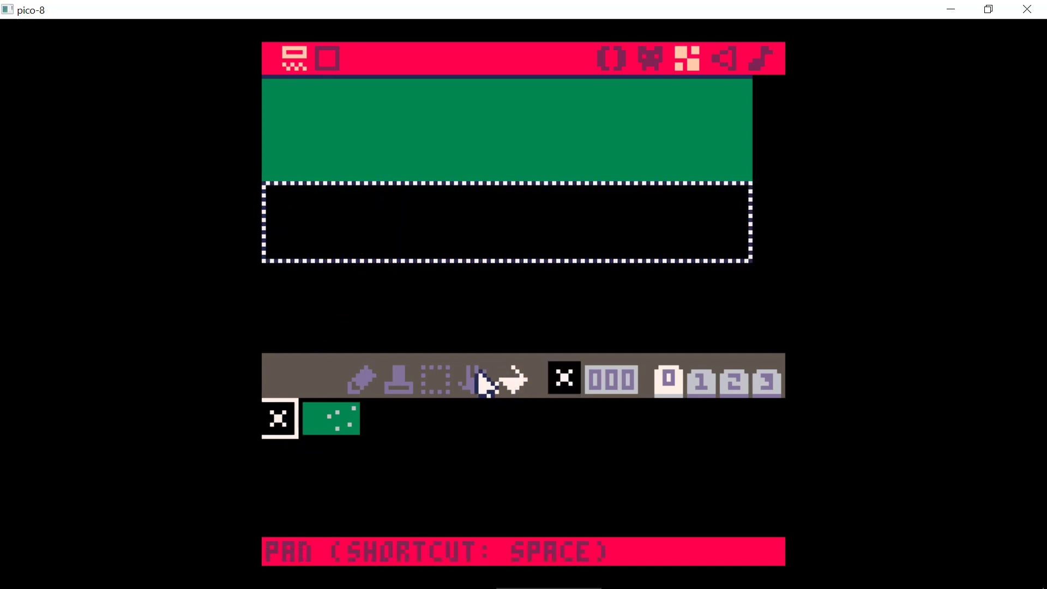
{"action": "left_click", "coordinate": [362, 382]}
{"action": "scroll", "coordinate": [421, 305], "scroll_direction": "up", "scroll_amount": 2}
{"action": "mouse_move", "coordinate": [421, 289]}
{"action": "middle_mouse_down"}
{"action": "mouse_move", "coordinate": [438, 285]}
{"action": "mouse_move", "coordinate": [436, 309]}
{"action": "middle_mouse_up"}
{"action": "scroll", "coordinate": [409, 175], "scroll_direction": "down", "scroll_amount": 1}
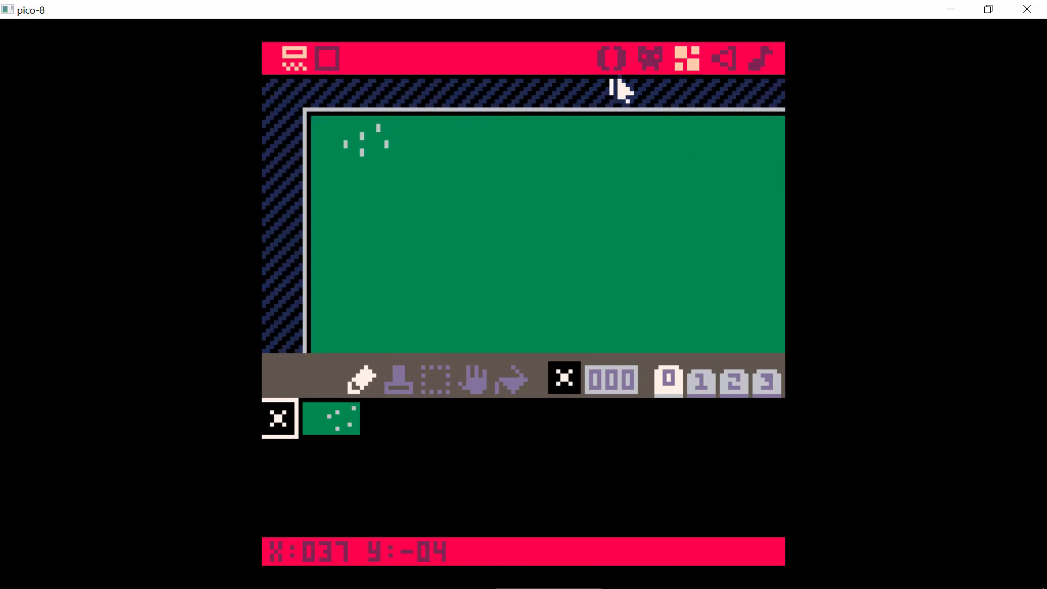
Write a _draw function containing cls() and map(0,0), then run the cart to see the grass map
{"action": "left_click", "coordinate": [612, 60]}
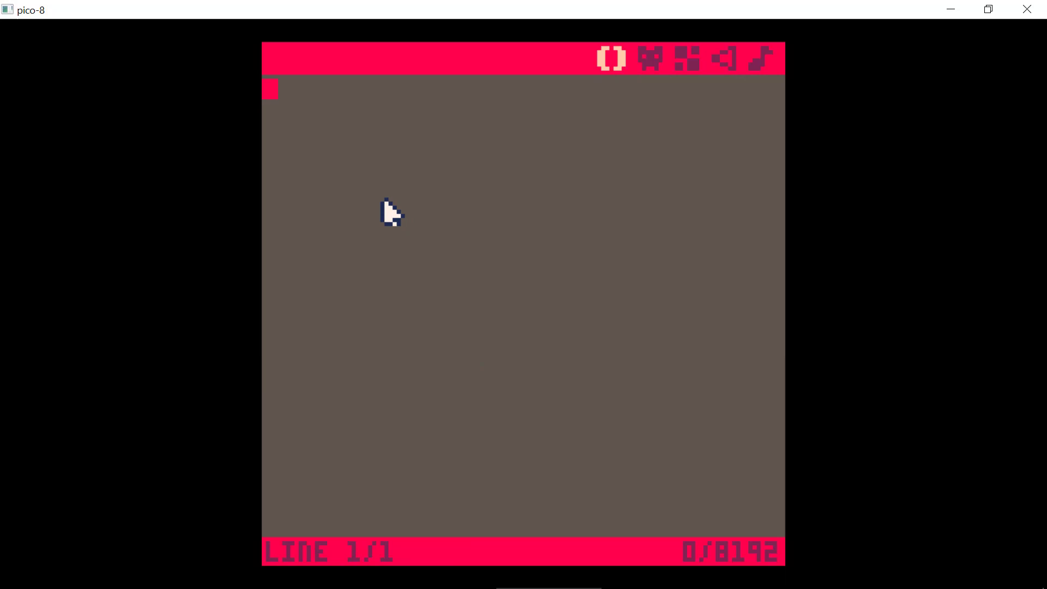
{"action": "type", "text": "function "}
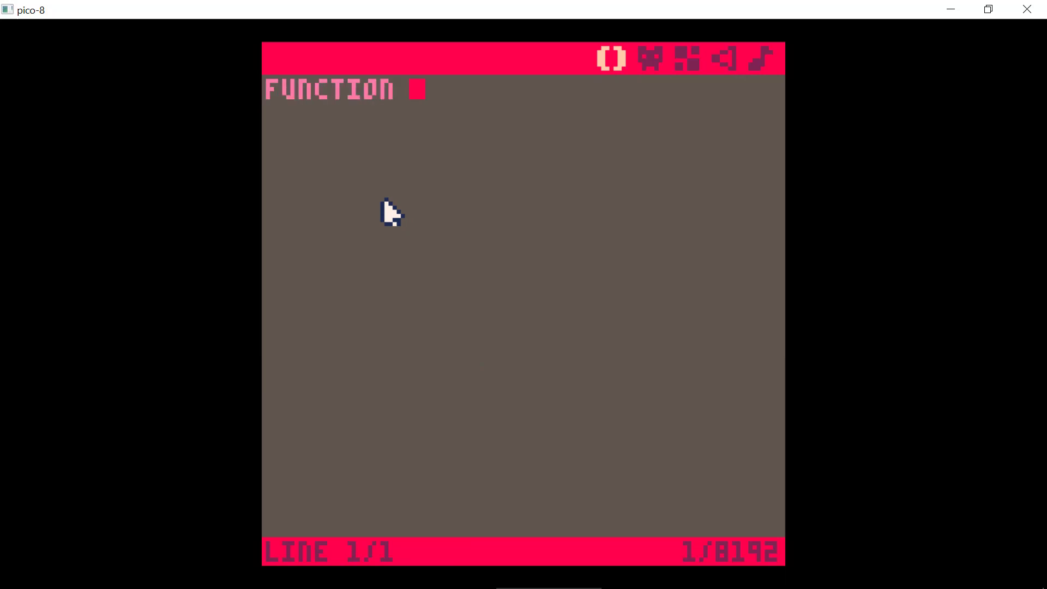
{"action": "type", "text": "_draw()"}
{"action": "key", "text": "Return"}
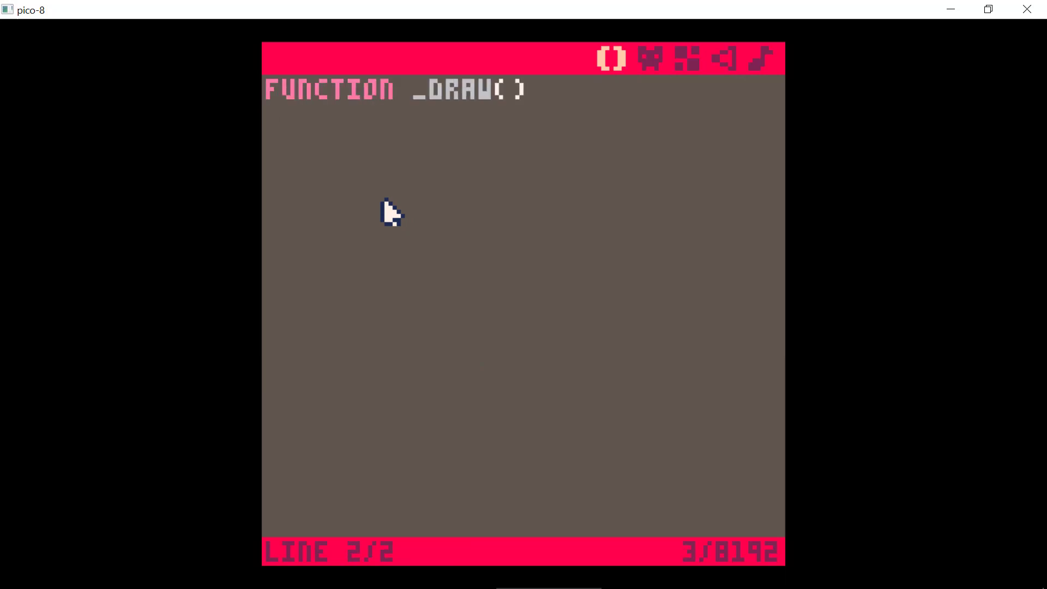
{"action": "type", "text": "end"}
{"action": "key", "text": "Up"}
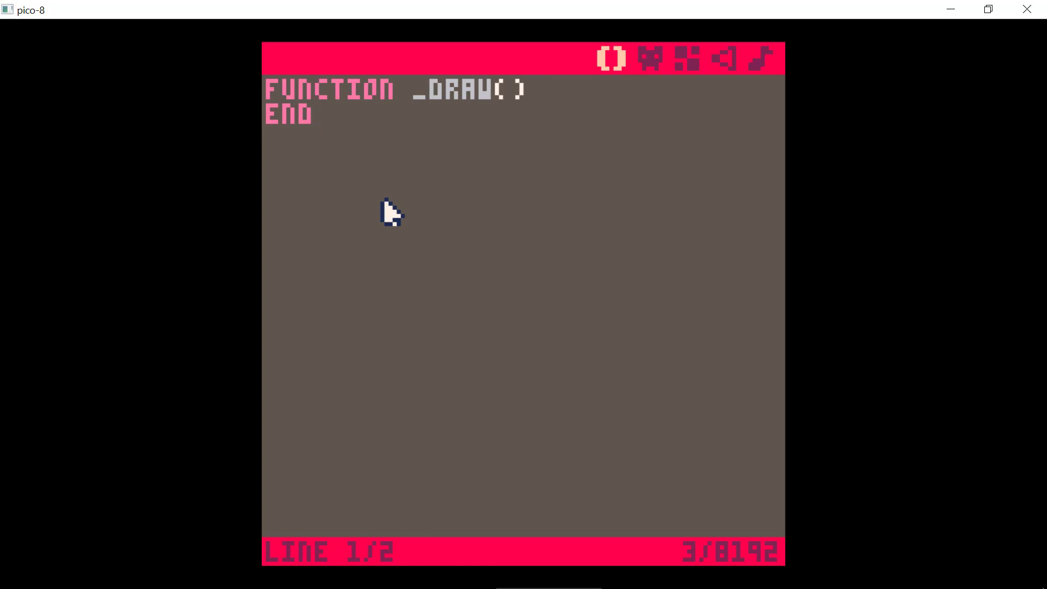
{"action": "key", "text": "Return"}
{"action": "type", "text": "cls()"}
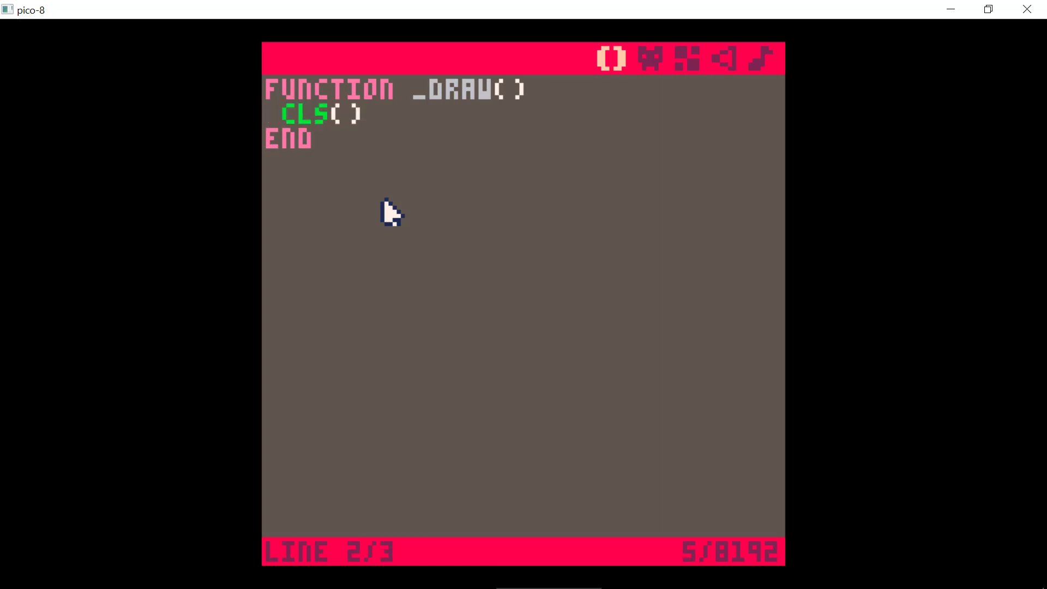
{"action": "key", "text": "Return"}
{"action": "type", "text": "map("}
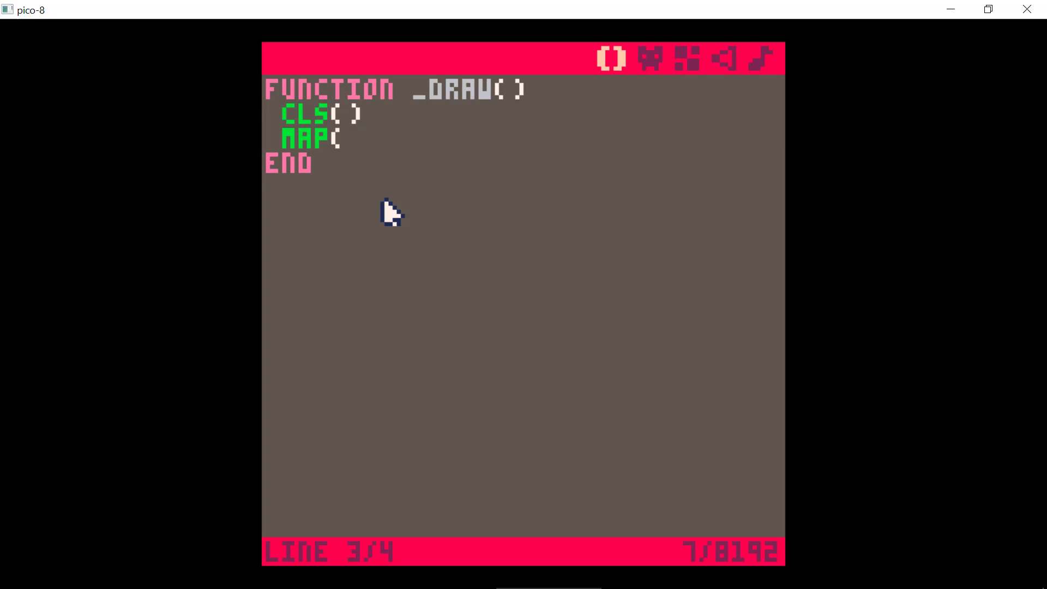
{"action": "type", "text": "0,0"}
{"action": "type", "text": ")"}
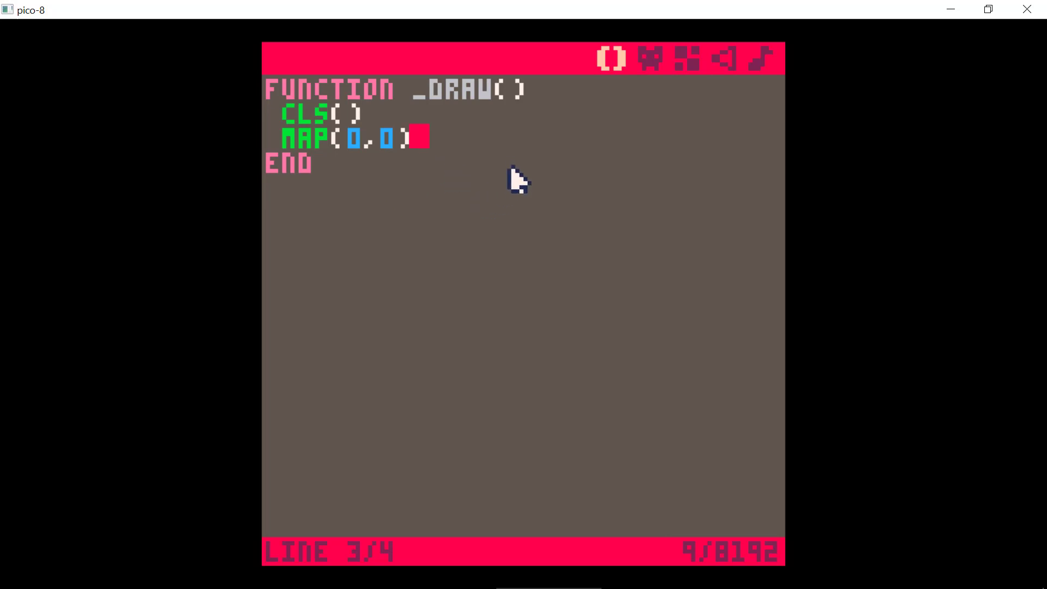
{"action": "key", "text": "ctrl+r"}
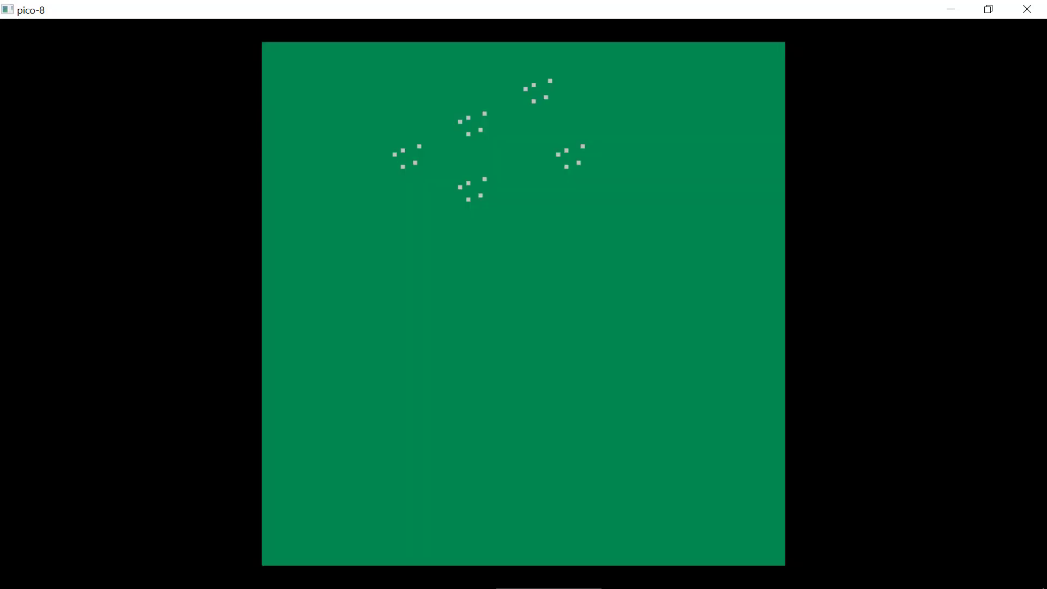
{"action": "key", "text": "Escape"}
{"action": "key", "text": "Escape"}
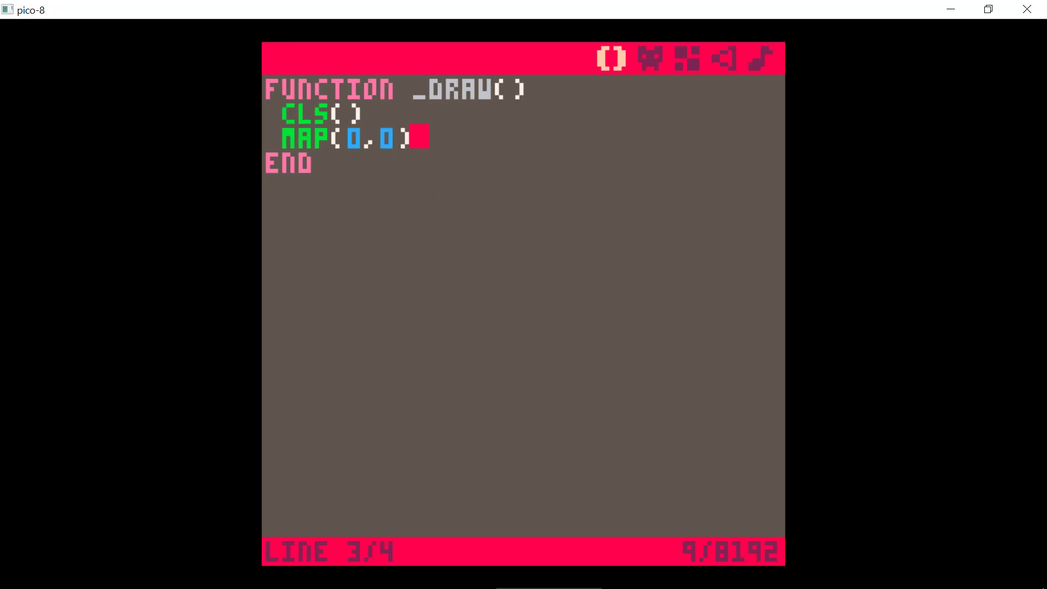
{"action": "left_click", "coordinate": [655, 60]}
{"action": "left_click", "coordinate": [686, 61]}
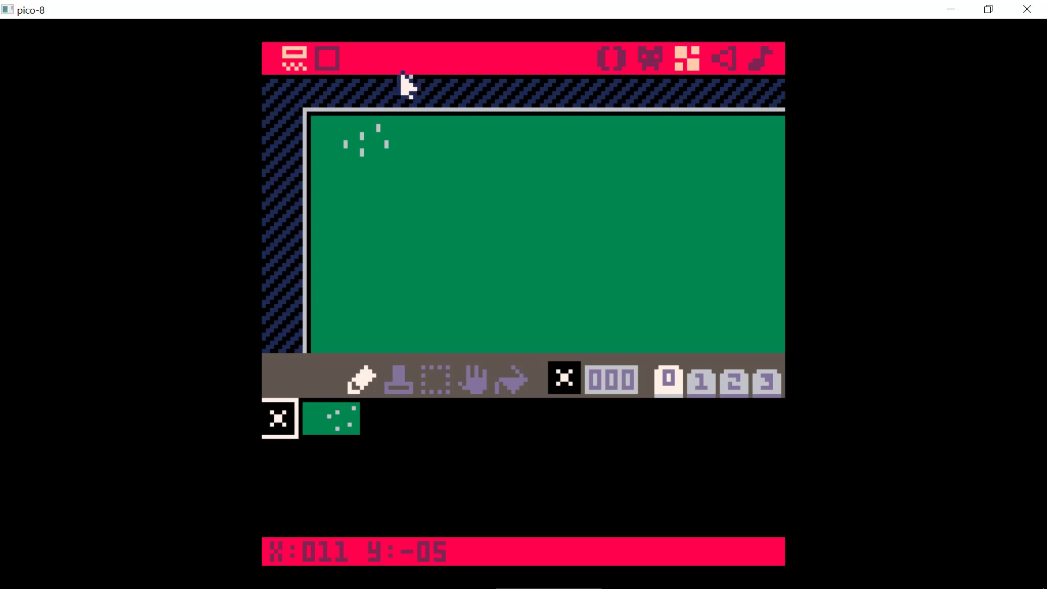
{"action": "left_click", "coordinate": [612, 61]}
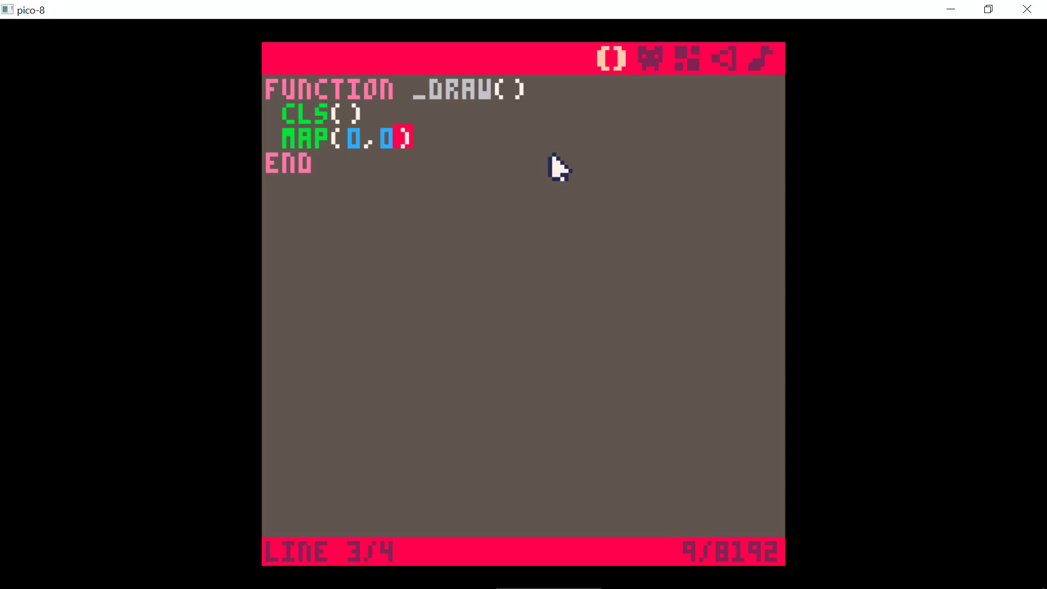
Run the cart, then place the map on screen at 50,50 and test it
{"action": "key", "text": "ctrl+r"}
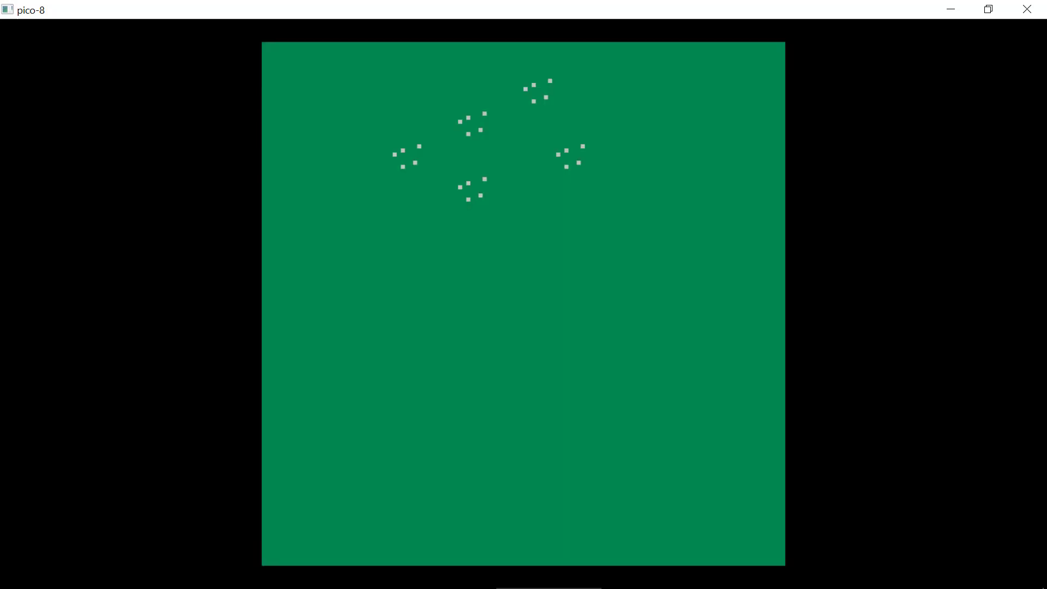
{"action": "key", "text": "Escape"}
{"action": "key", "text": "Escape"}
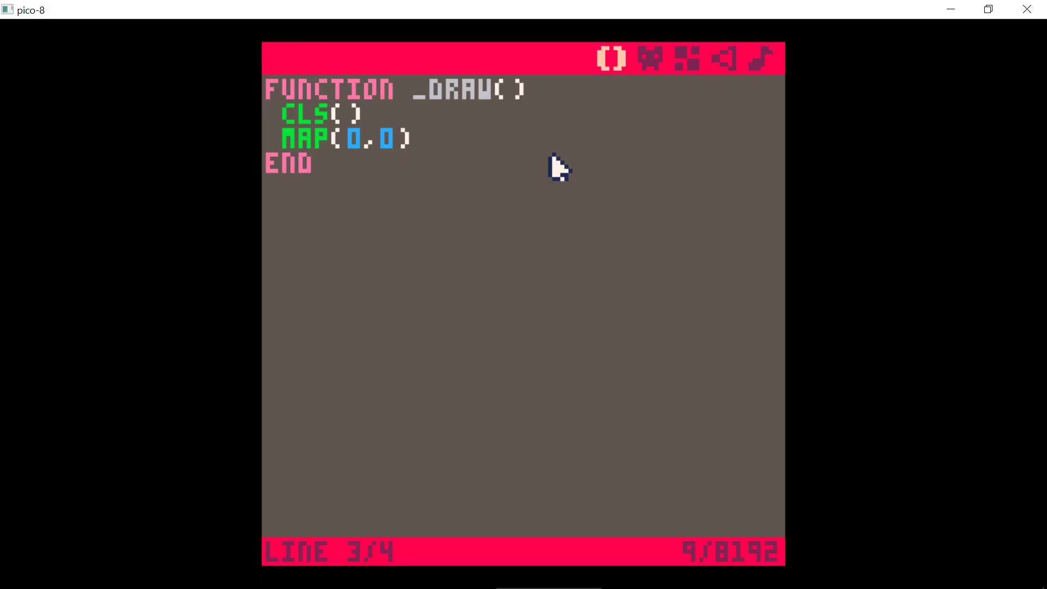
{"action": "type", "text": ","}
{"action": "type", "text": "50,5"}
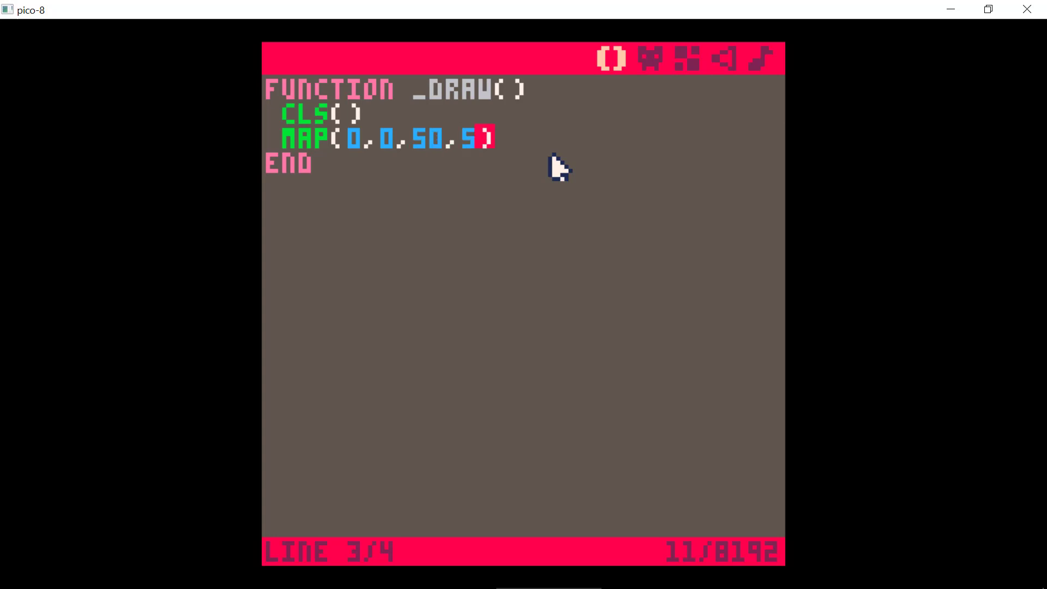
{"action": "type", "text": "0"}
{"action": "key", "text": "ctrl+r"}
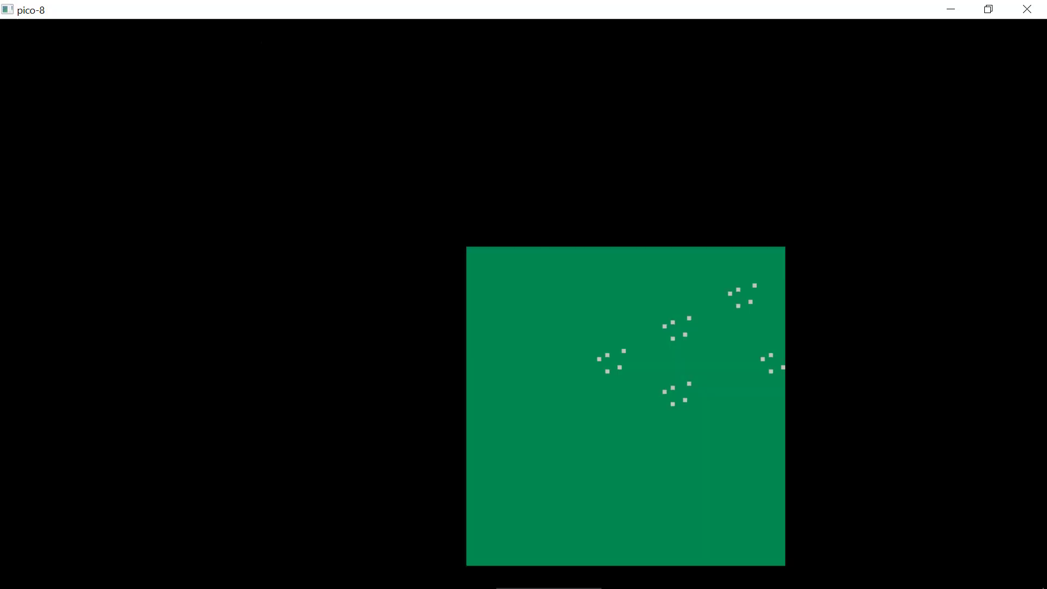
{"action": "key", "text": "Escape"}
{"action": "key", "text": "Escape"}
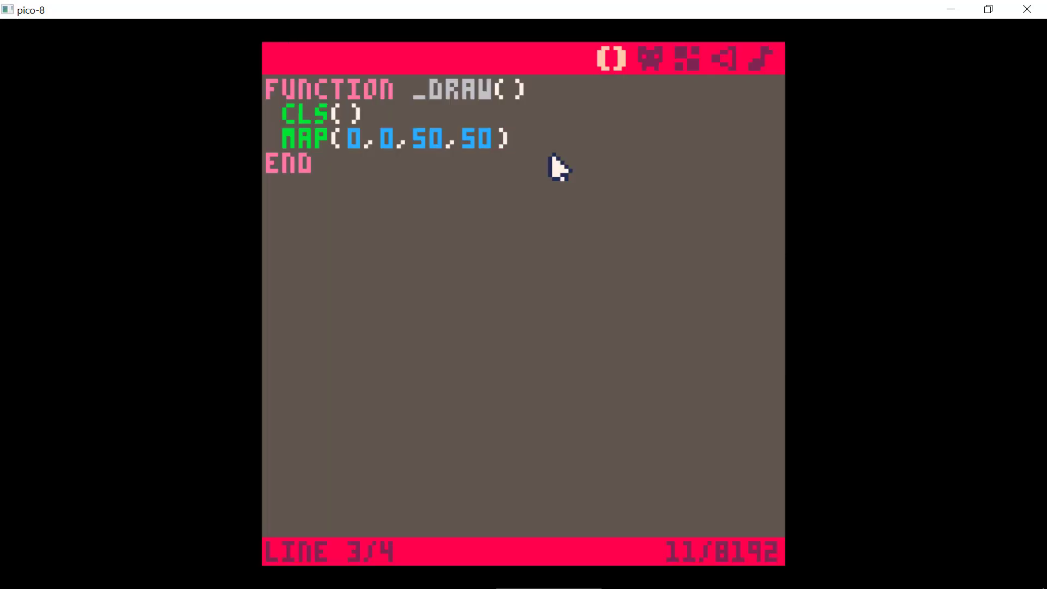
Limit the map to 4×6 tiles, test, then widen it to 8×6 tiles
{"action": "type", "text": ","}
{"action": "type", "text": "4,"}
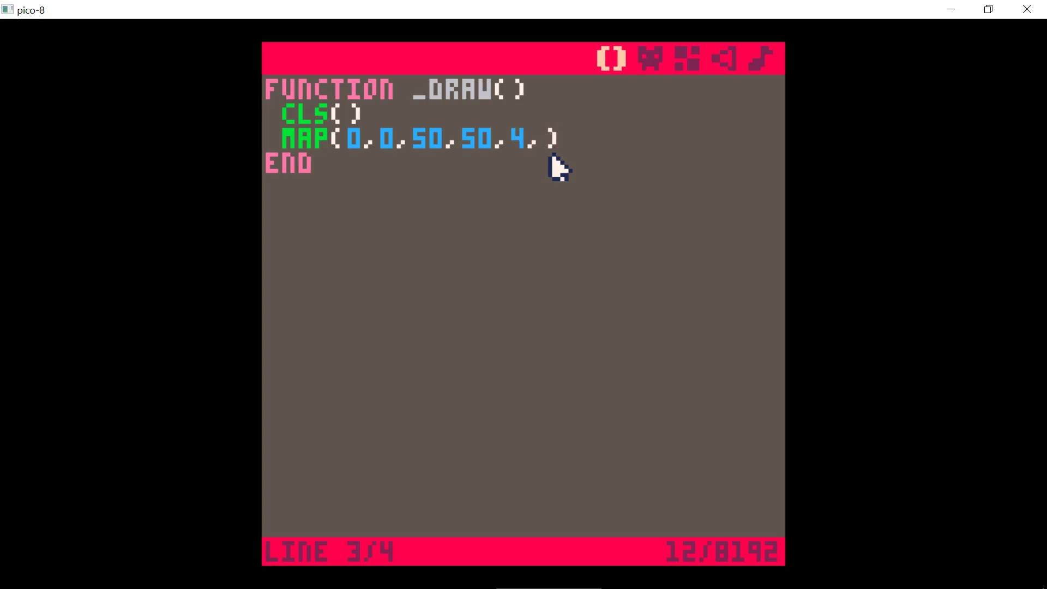
{"action": "type", "text": "6"}
{"action": "key", "text": "ctrl+r"}
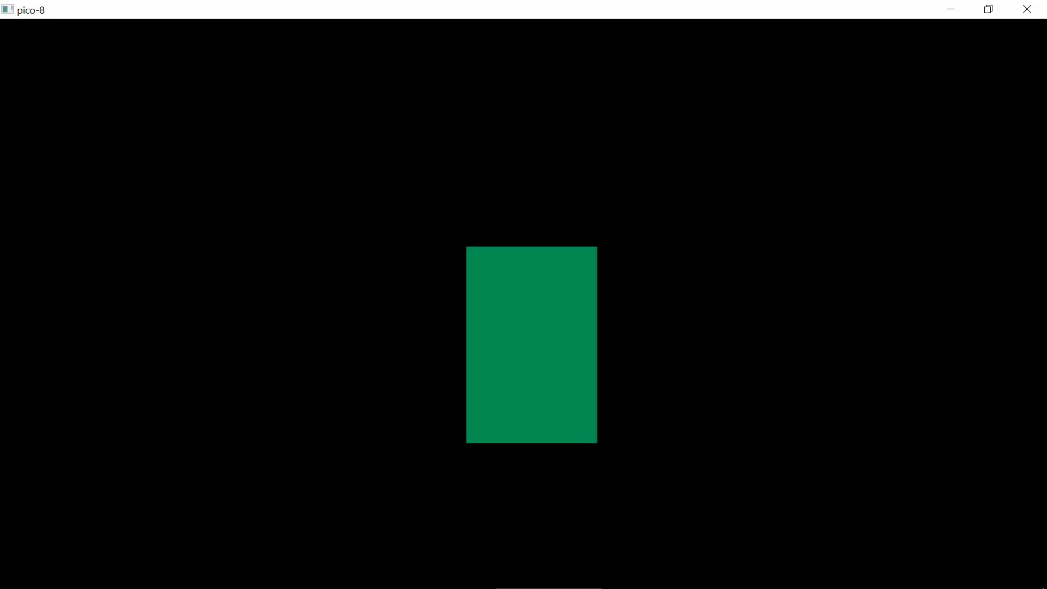
{"action": "key", "text": "Escape"}
{"action": "key", "text": "BackSpace"}
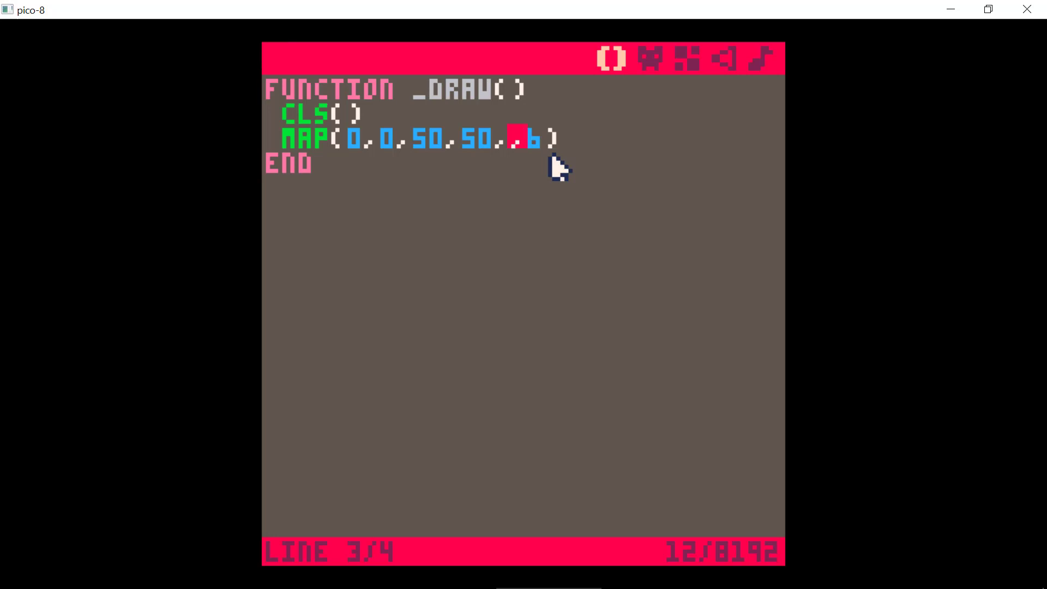
{"action": "type", "text": "8"}
{"action": "key", "text": "ctrl+r"}
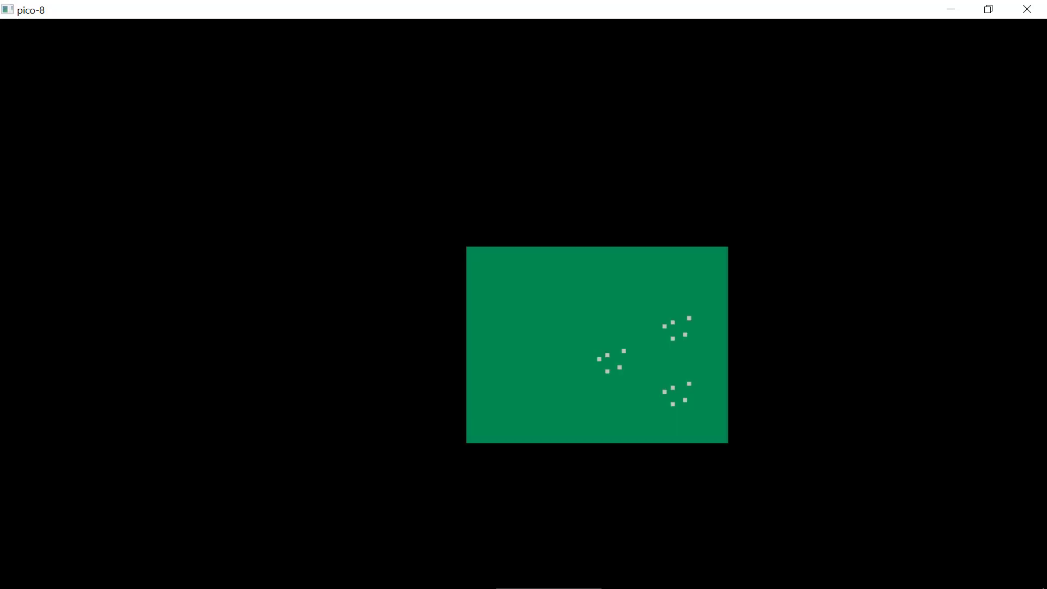
{"action": "key", "text": "Escape"}
{"action": "key", "text": "Escape"}
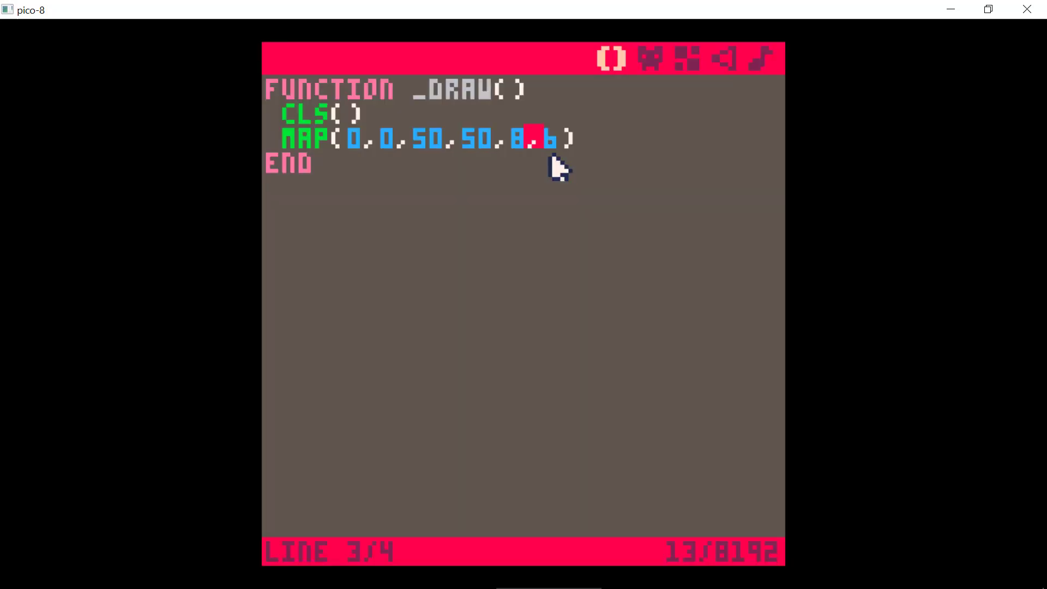
Move the map to screen position 0,0, test it, and add a blank line above _draw
{"action": "key", "text": "BackSpace"}
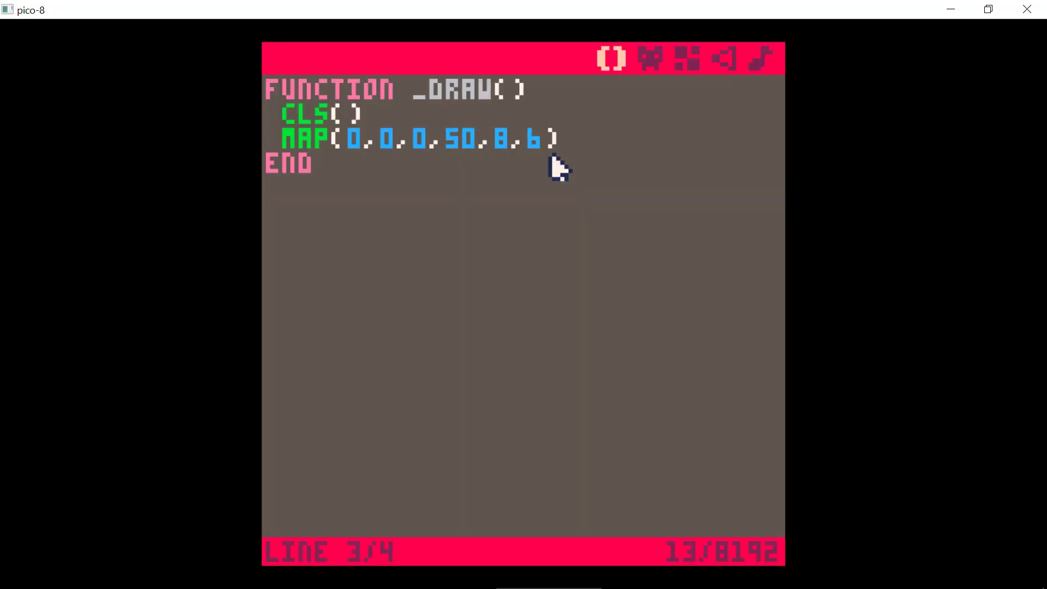
{"action": "key", "text": "BackSpace"}
{"action": "key", "text": "ctrl+r"}
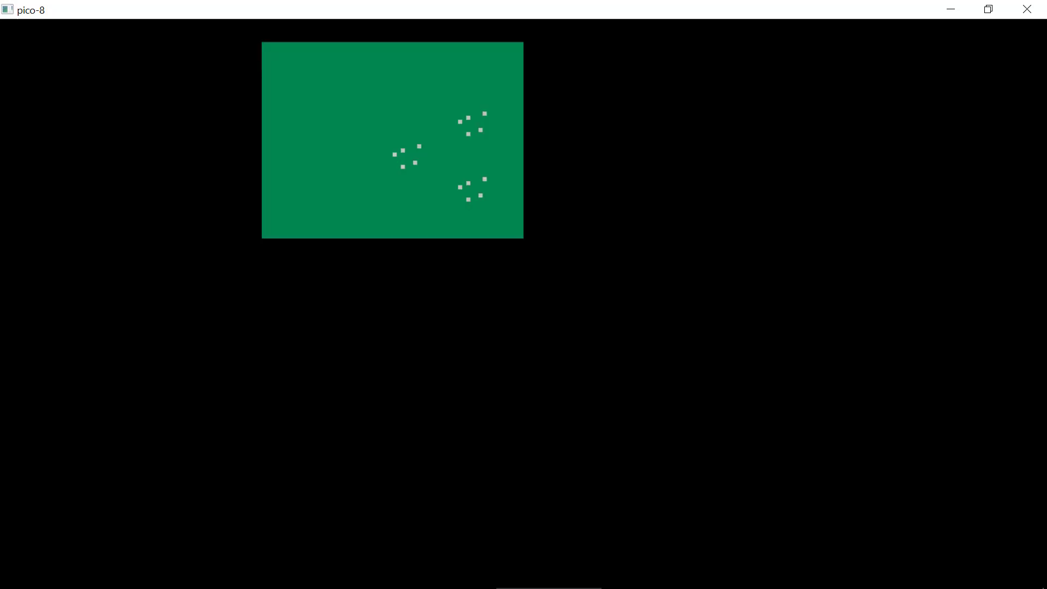
{"action": "key", "text": "Escape"}
{"action": "key", "text": "Escape"}
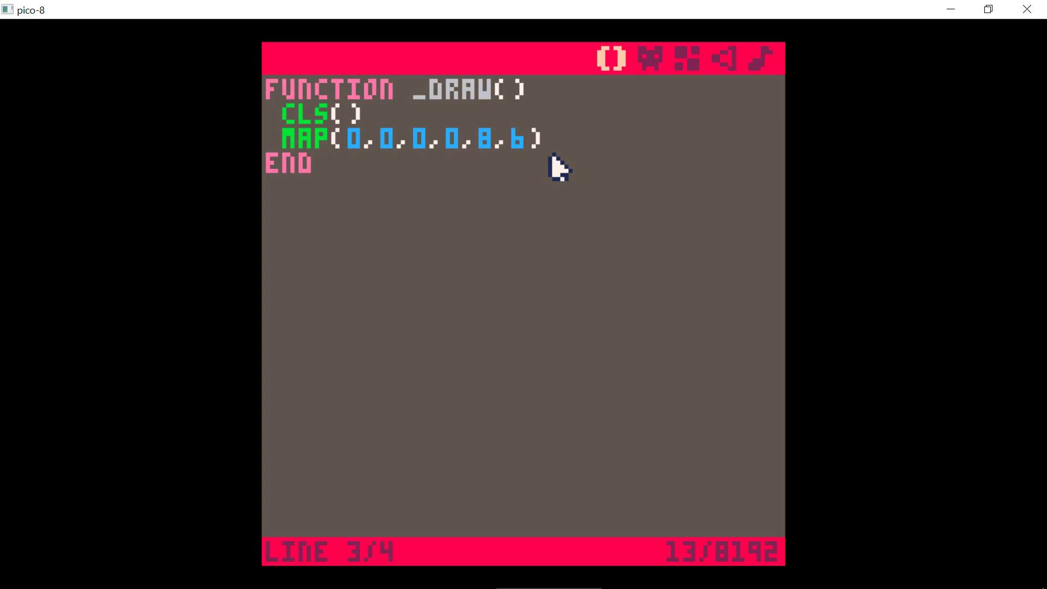
{"action": "key", "text": "Up"}
{"action": "key", "text": "Up"}
{"action": "key", "text": "Return"}
{"action": "key", "text": "Up"}
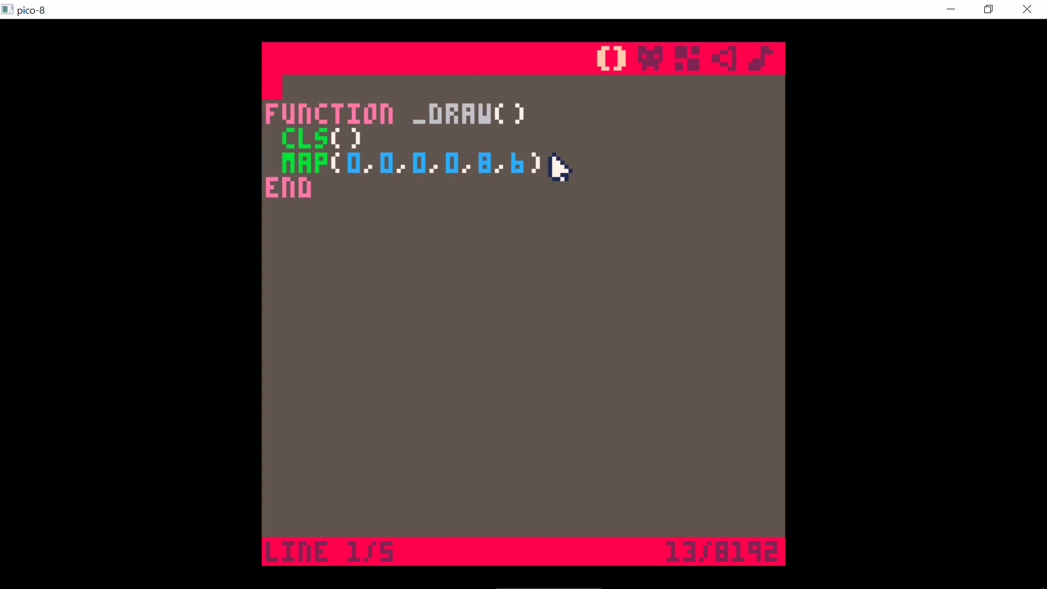
Add id = mget(0,0) and print(id) lines at the top and run the cart
{"action": "key", "text": "Return"}
{"action": "key", "text": "Up"}
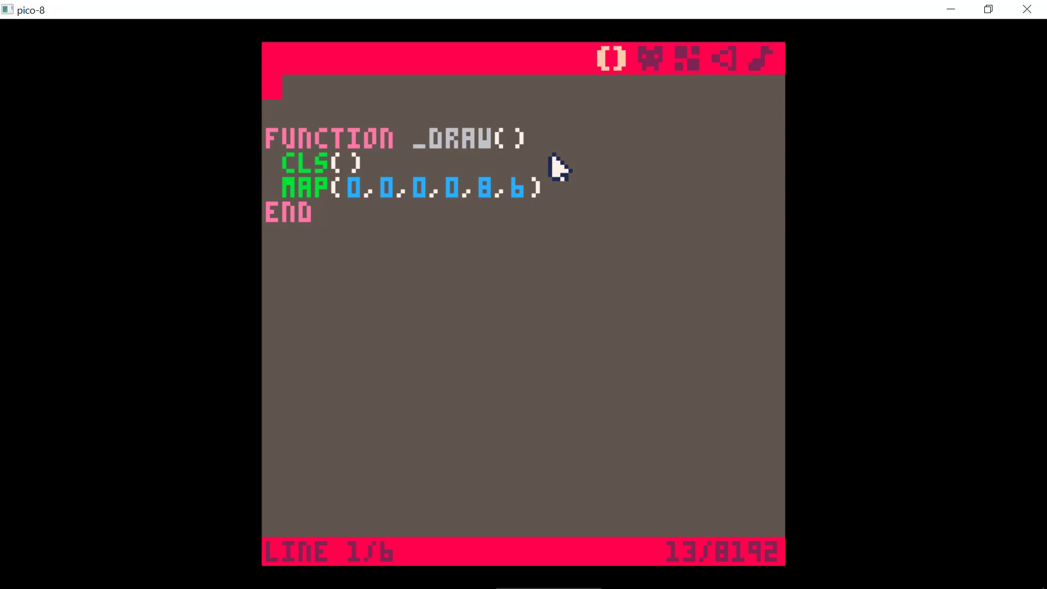
{"action": "type", "text": "io = m"}
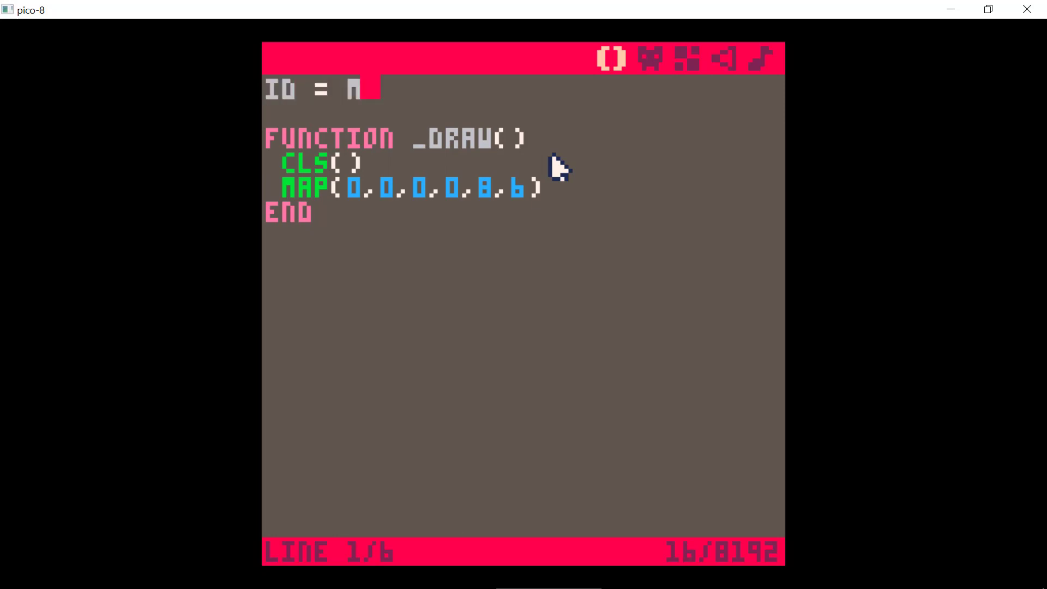
{"action": "type", "text": "get(0"}
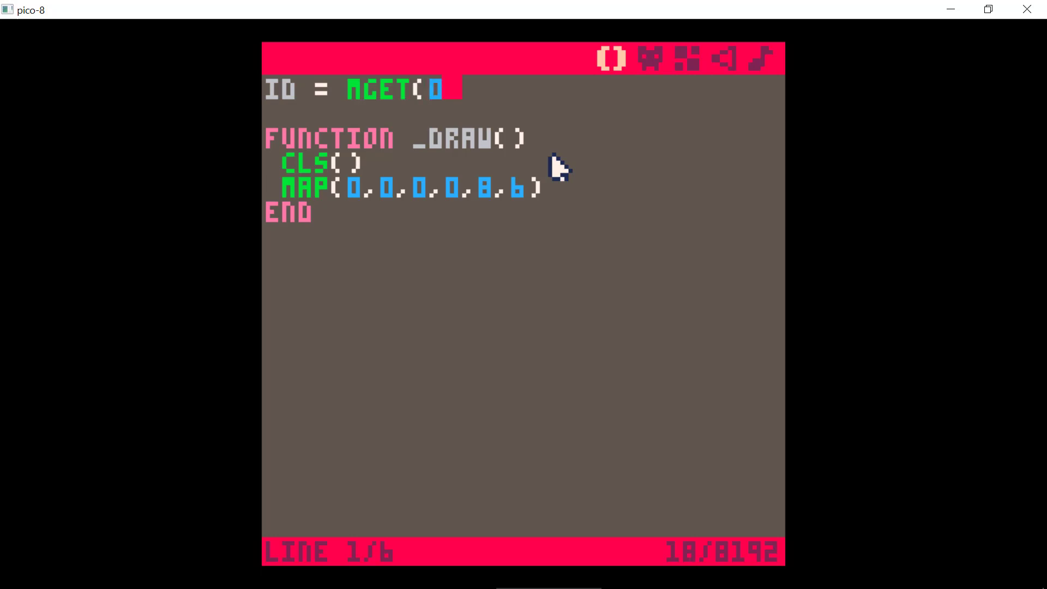
{"action": "type", "text": ",0)"}
{"action": "key", "text": "Return"}
{"action": "type", "text": "prin"}
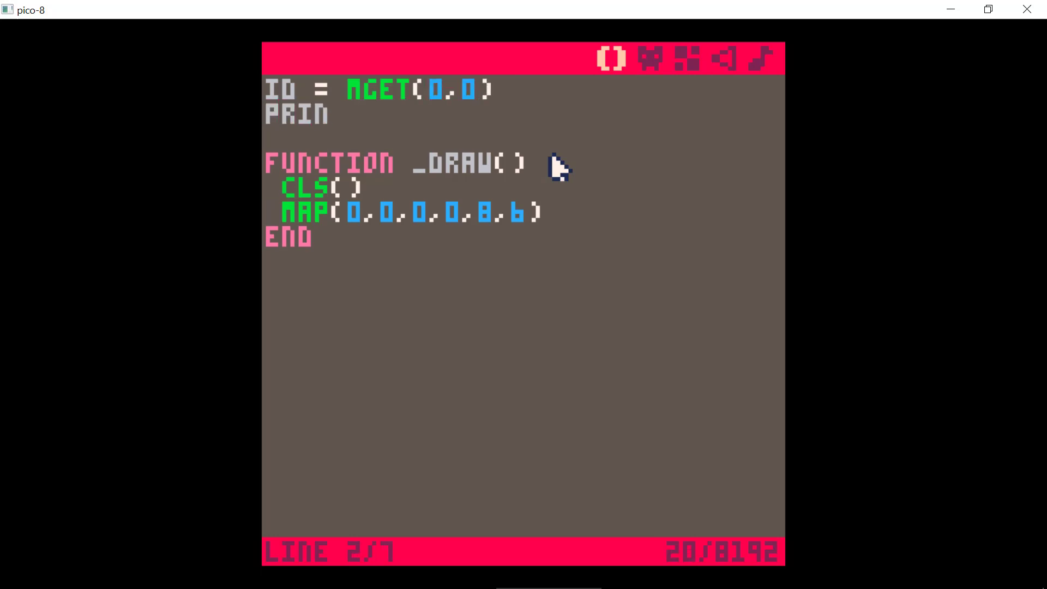
{"action": "type", "text": "t(id)"}
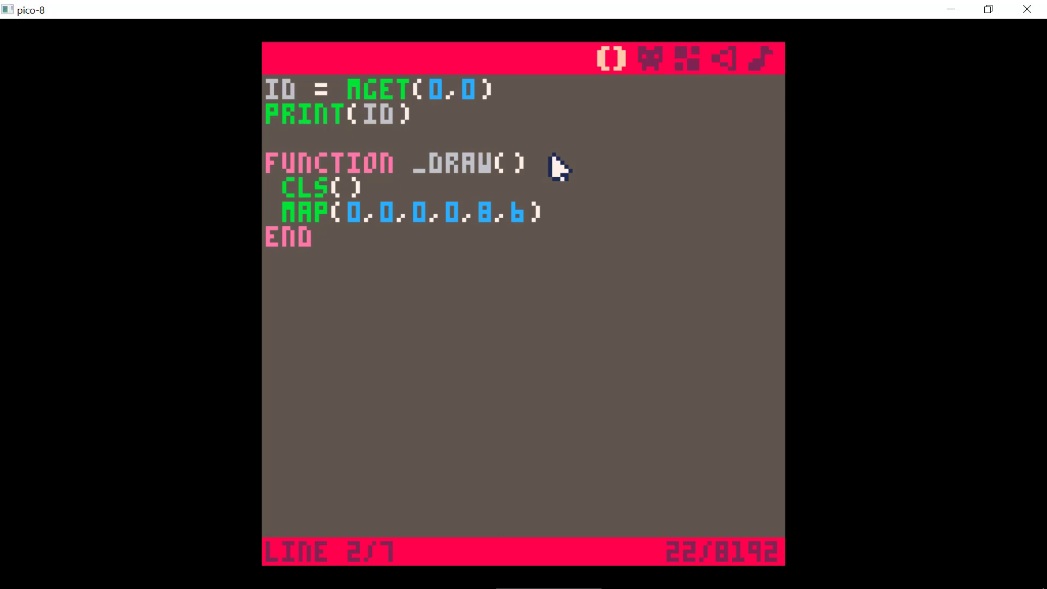
{"action": "key", "text": "ctrl+r"}
{"action": "key", "text": "Escape"}
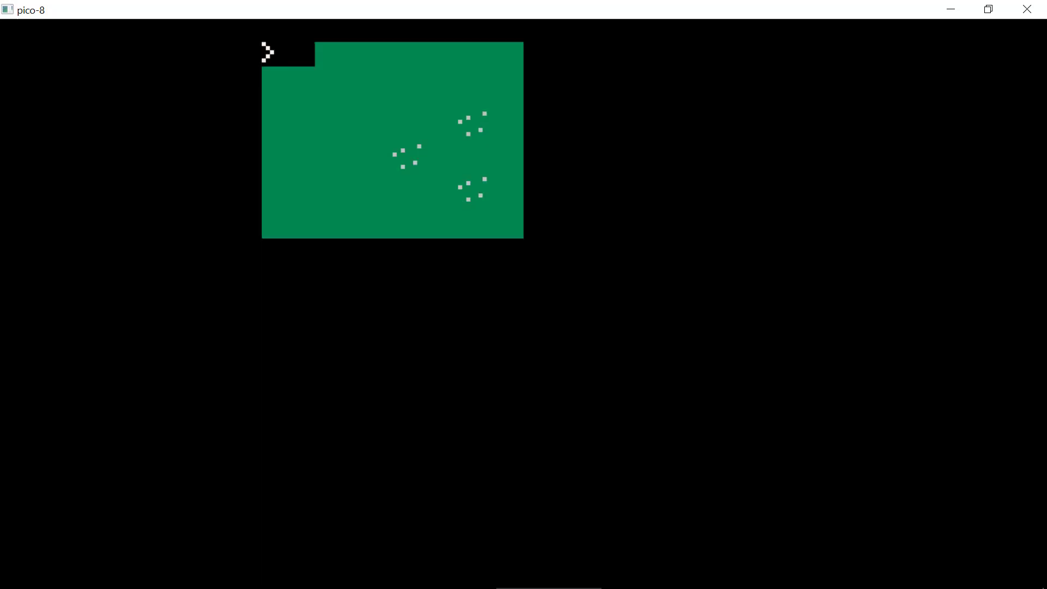
Move the mget and print lines into _draw after map, then run to see 1 printed
{"action": "key", "text": "Escape"}
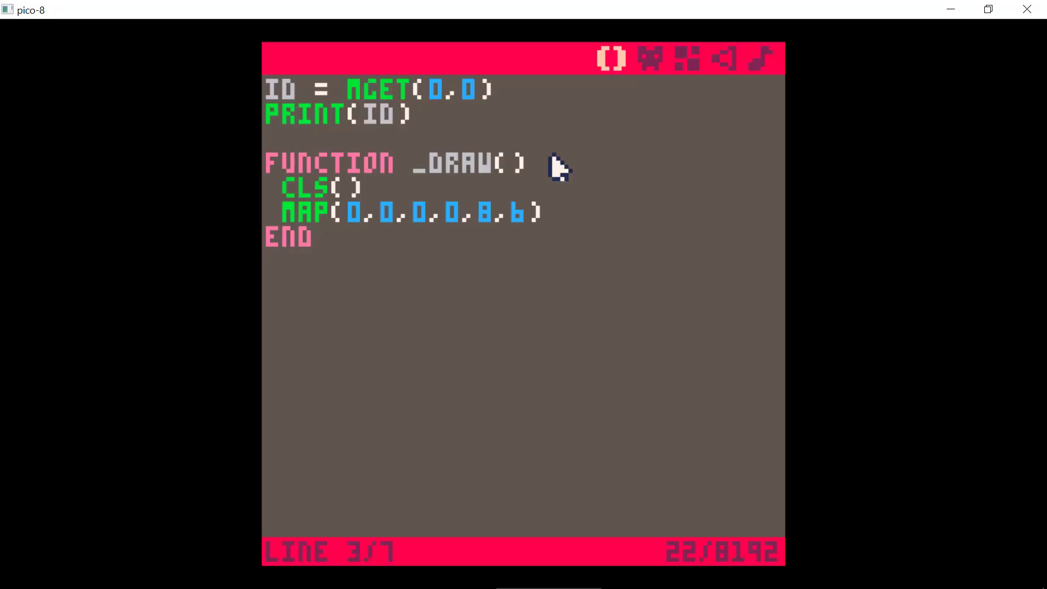
{"action": "key", "text": "Up"}
{"action": "key", "text": "Up"}
{"action": "key", "text": "shift+Down"}
{"action": "key", "text": "ctrl+c"}
{"action": "key", "text": "Delete"}
{"action": "key", "text": "Down"}
{"action": "key", "text": "Down"}
{"action": "key", "text": "Down"}
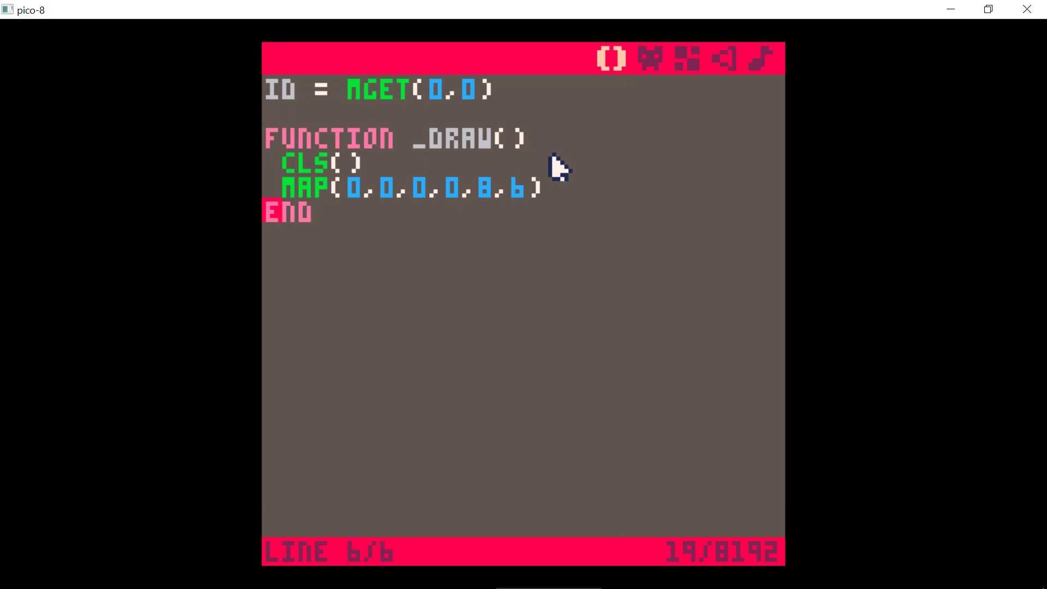
{"action": "key", "text": "ctrl+v"}
{"action": "key", "text": "Up"}
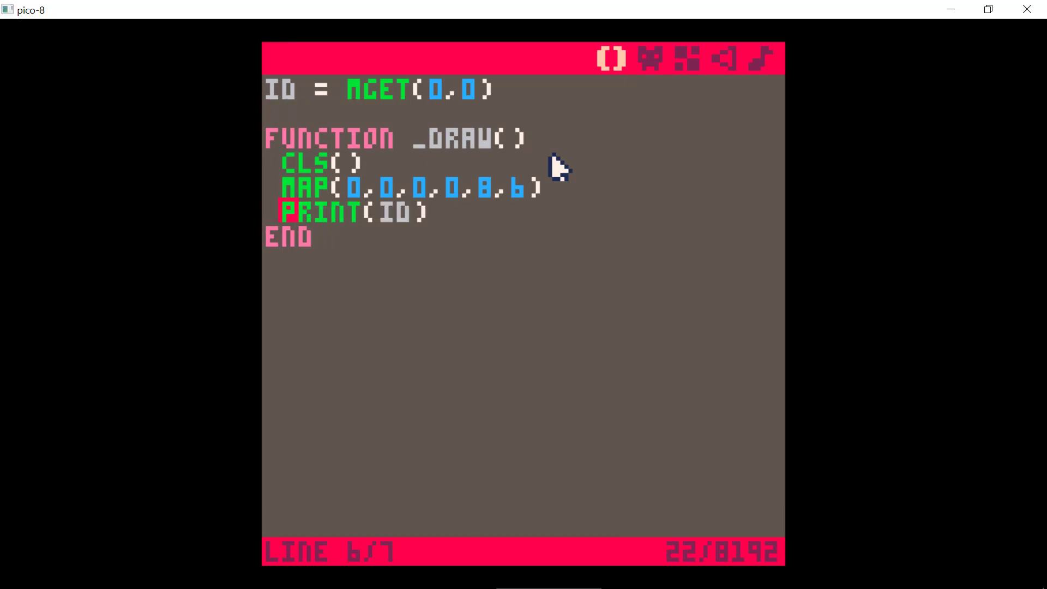
{"action": "key", "text": "Up"}
{"action": "key", "text": "Up"}
{"action": "key", "text": "shift+Down"}
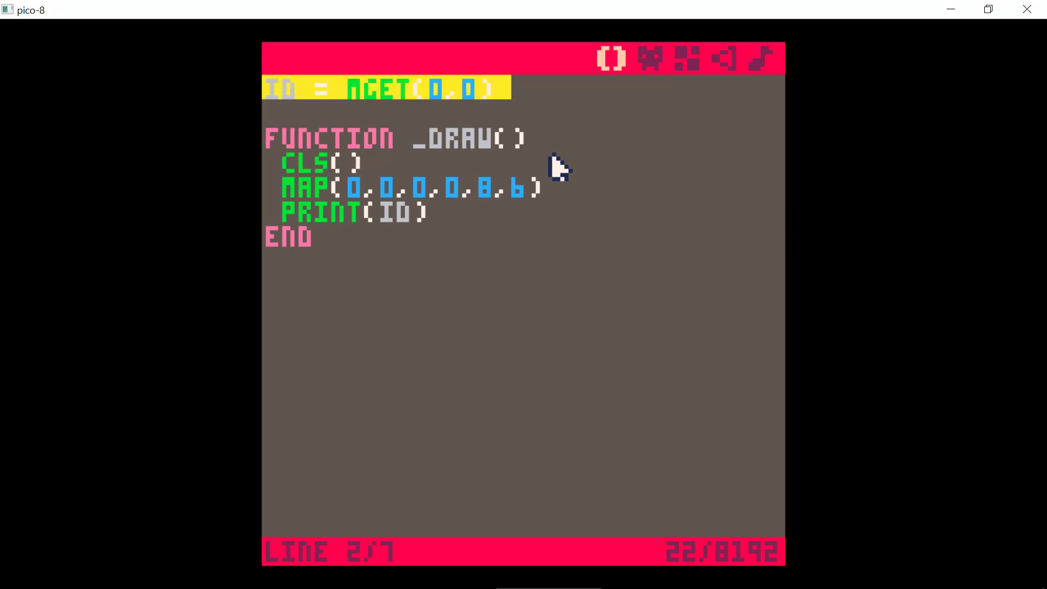
{"action": "key", "text": "ctrl+x"}
{"action": "key", "text": "Down"}
{"action": "key", "text": "Down"}
{"action": "key", "text": "ctrl+v"}
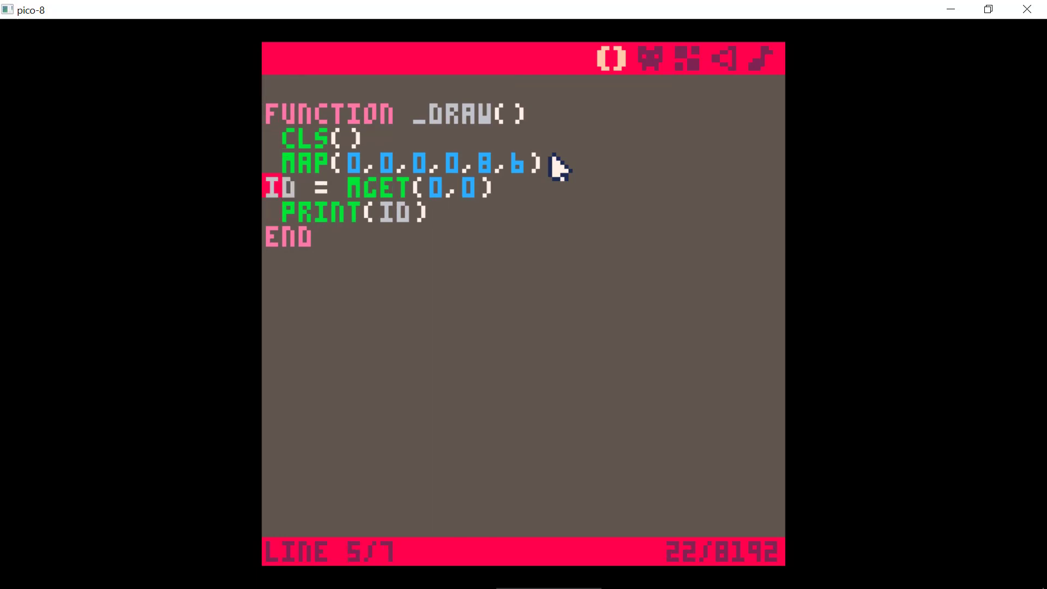
{"action": "key", "text": "ctrl+r"}
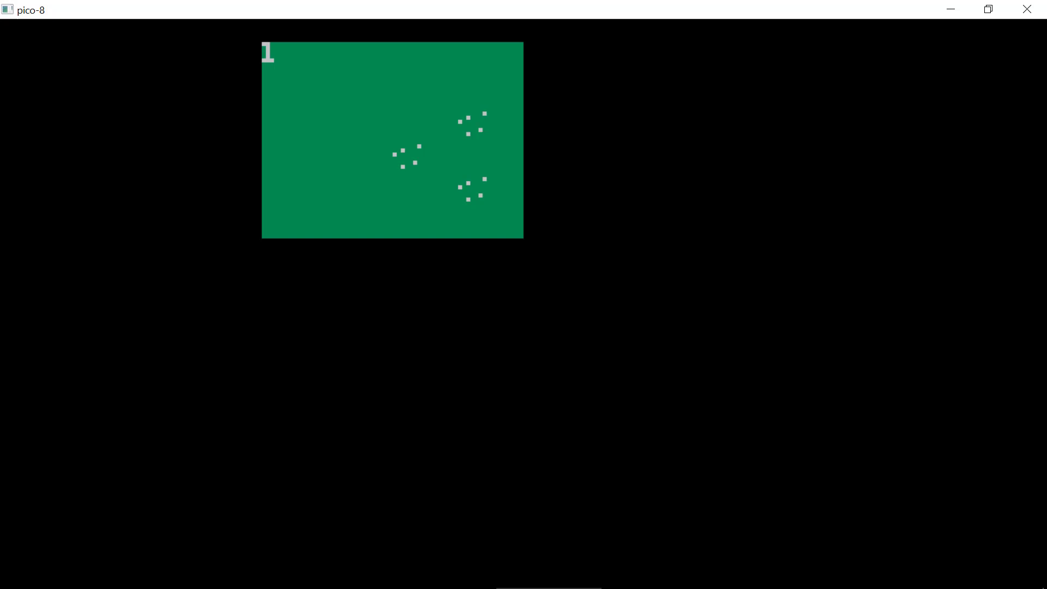
{"action": "key", "text": "Escape"}
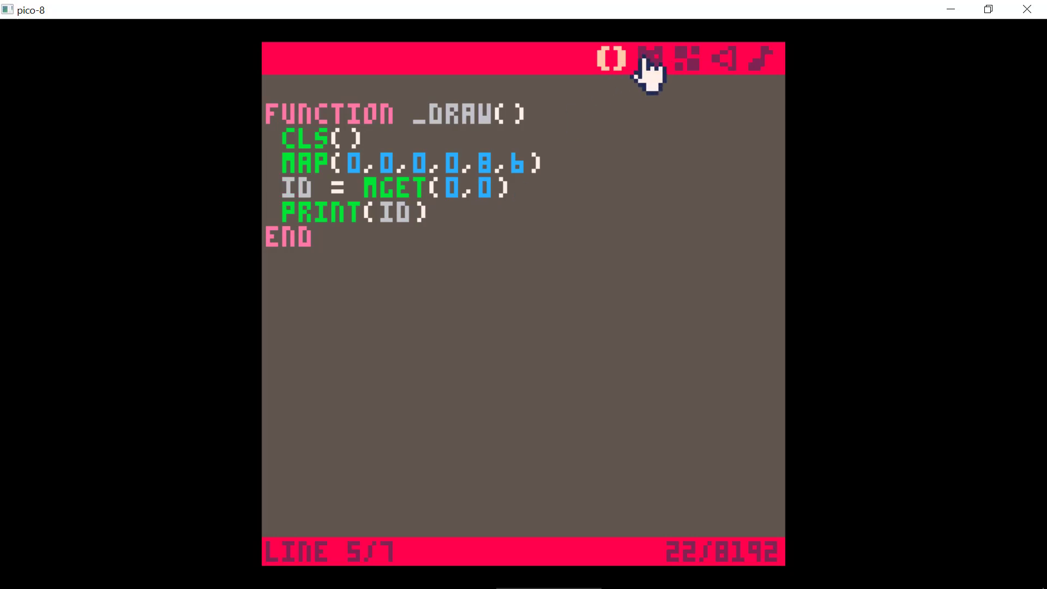
{"action": "left_click", "coordinate": [686, 59]}
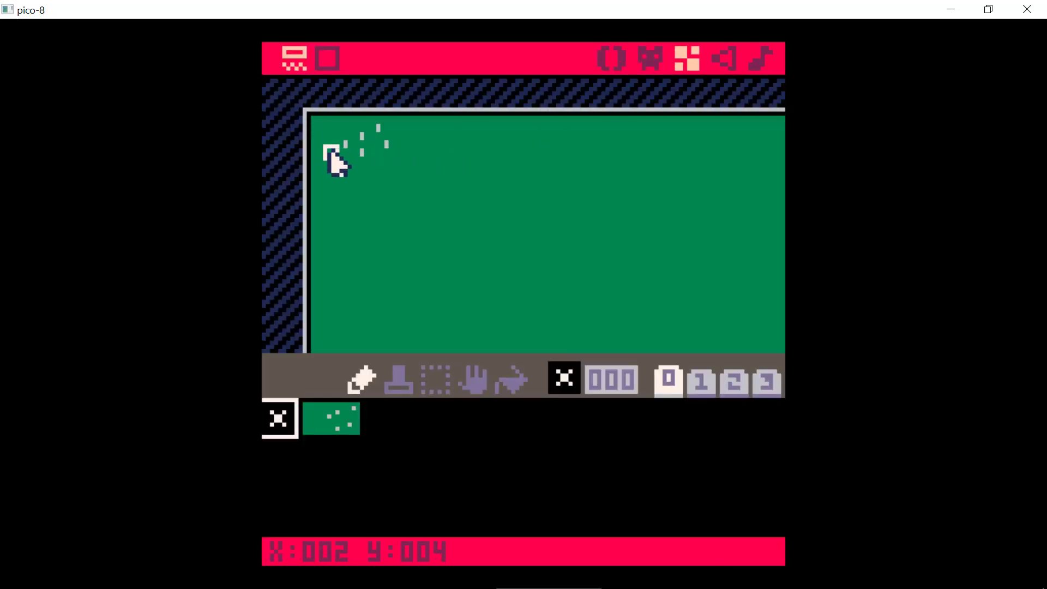
{"action": "key", "text": "space"}
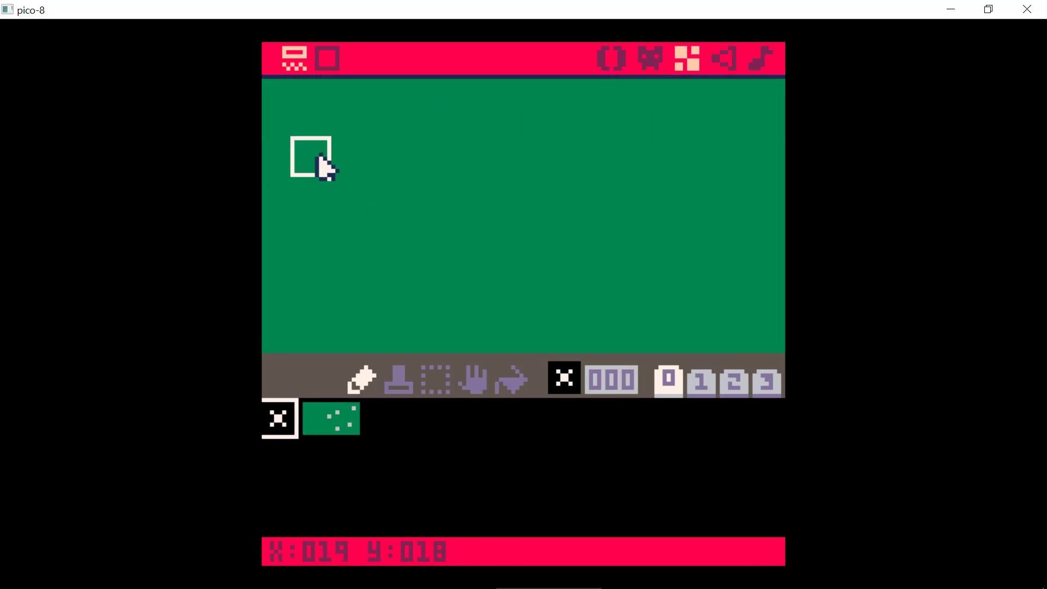
{"action": "key", "text": "space"}
{"action": "left_click_drag", "start_coordinate": [327, 135], "coordinate": [458, 283]}
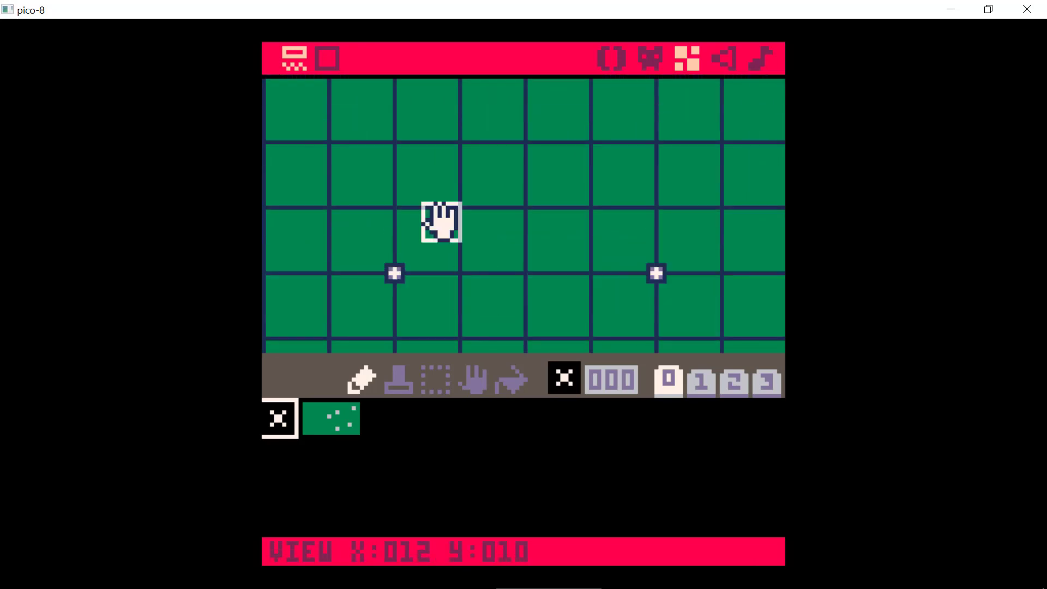
{"action": "left_click_drag", "start_coordinate": [439, 220], "coordinate": [500, 302]}
{"action": "left_click_drag", "start_coordinate": [349, 153], "coordinate": [444, 292]}
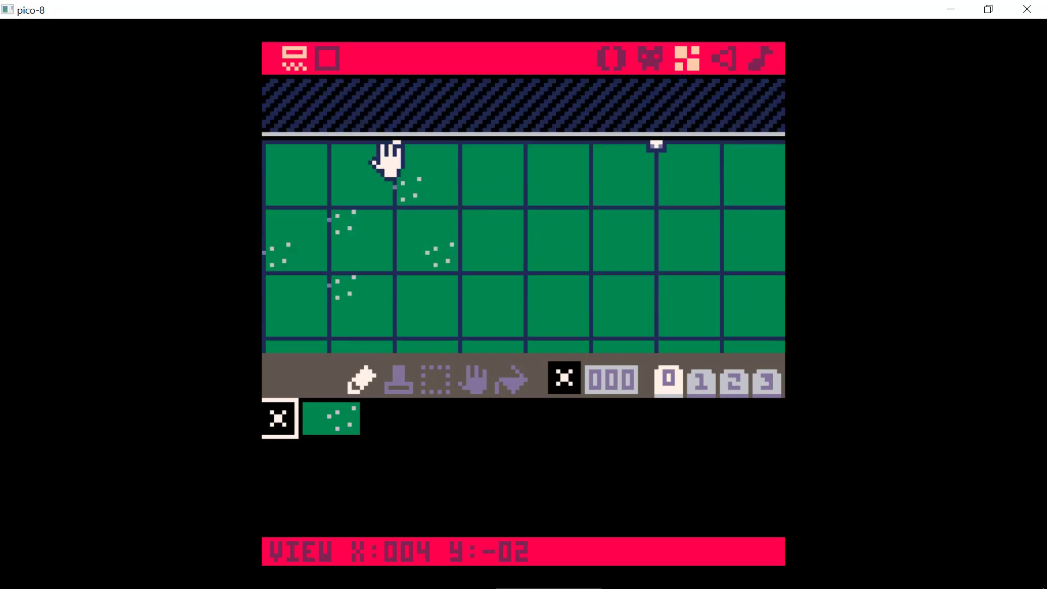
{"action": "mouse_move", "coordinate": [388, 158]}
{"action": "left_mouse_down"}
{"action": "mouse_move", "coordinate": [475, 196]}
{"action": "mouse_move", "coordinate": [605, 144]}
{"action": "left_mouse_up"}
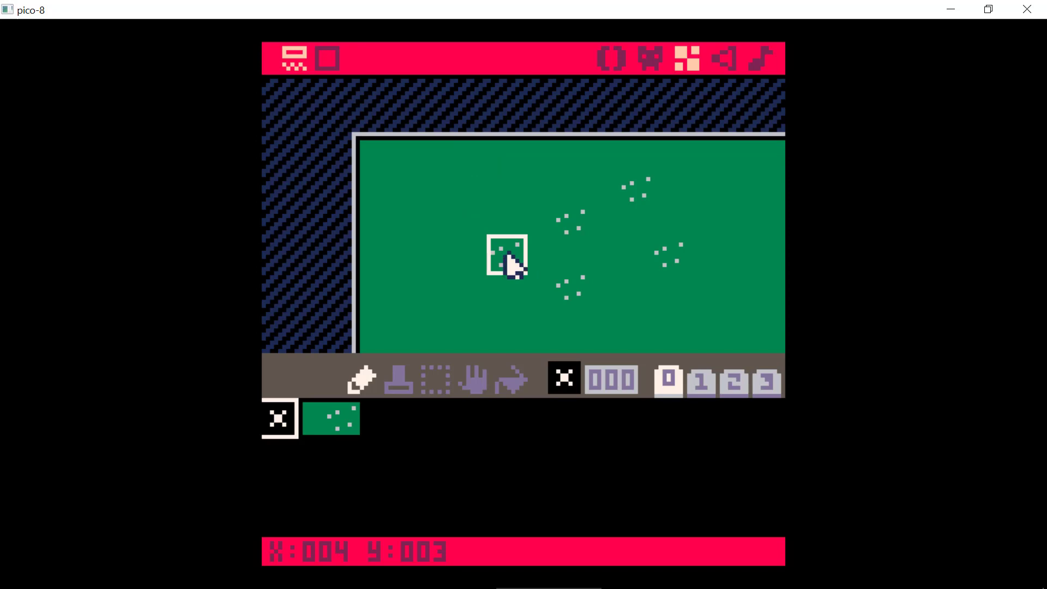
{"action": "left_click", "coordinate": [612, 60]}
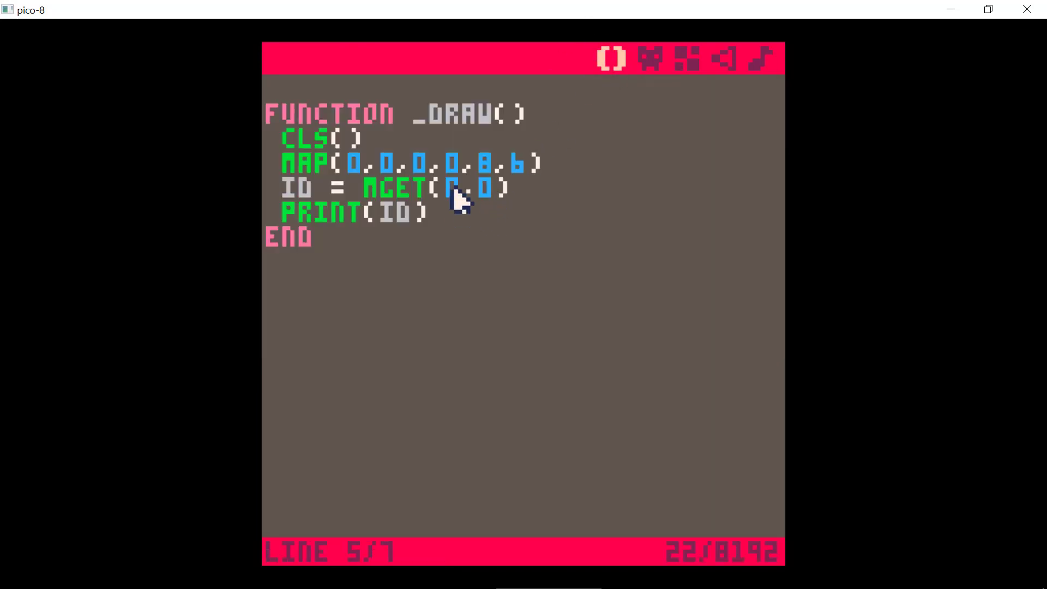
Change the lookup to mget(4,3), run to see 2, then type mset(0,0,3) on the first line
{"action": "key", "text": "BackSpace"}
{"action": "type", "text": "4"}
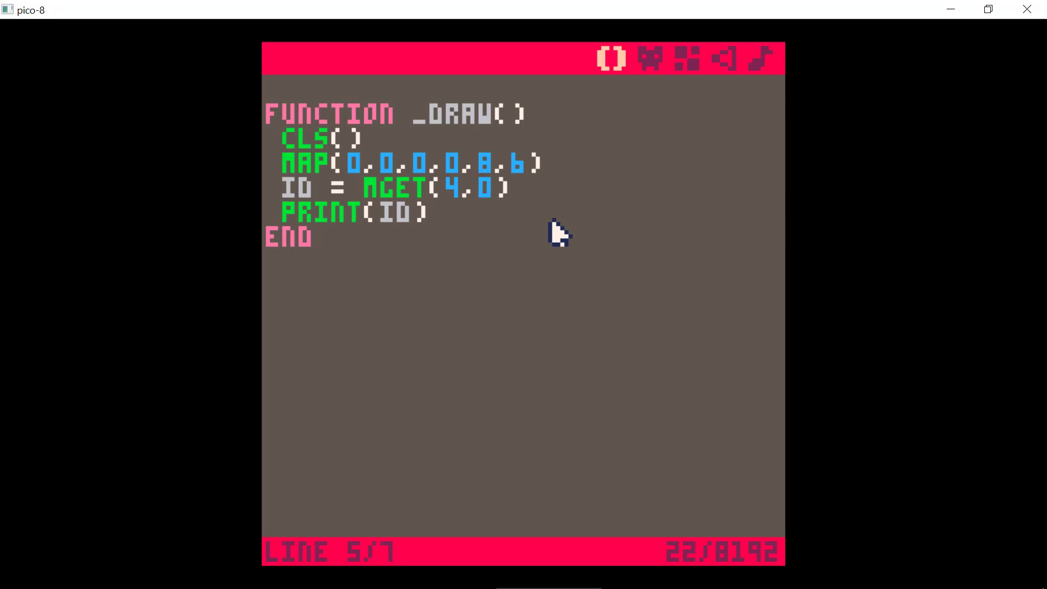
{"action": "key", "text": "BackSpace"}
{"action": "type", "text": "3"}
{"action": "key", "text": "ctrl+r"}
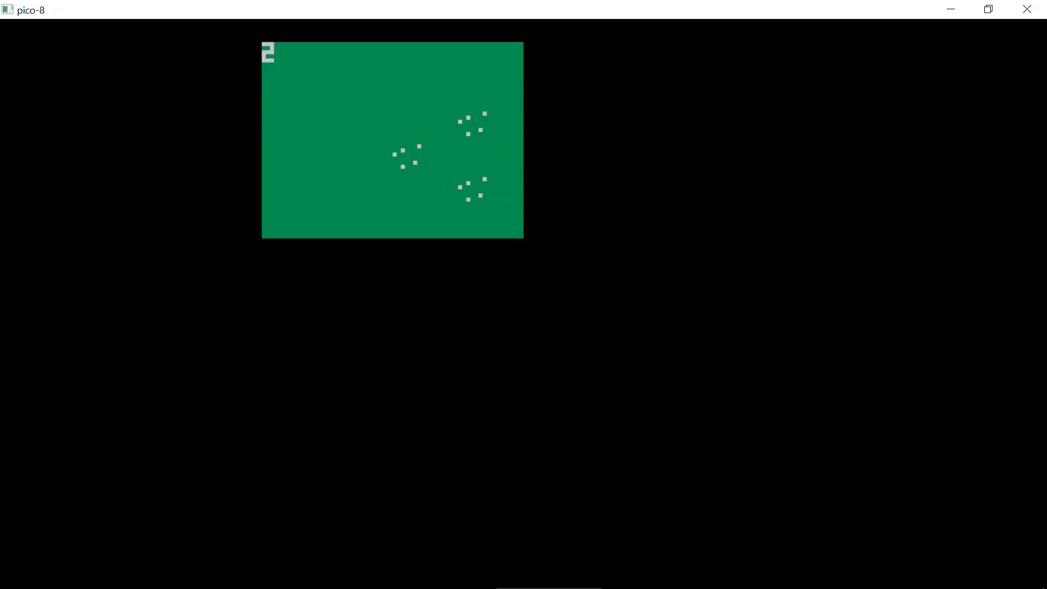
{"action": "key", "text": "Escape"}
{"action": "key", "text": "Escape"}
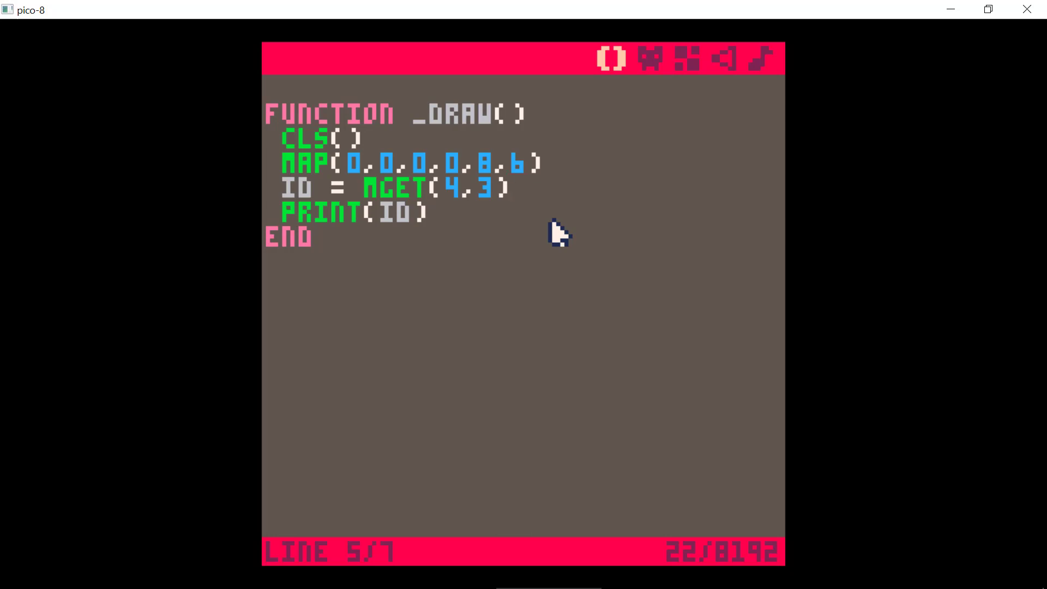
{"action": "key", "text": "Up"}
{"action": "key", "text": "Up"}
{"action": "key", "text": "Up"}
{"action": "type", "text": "mset("}
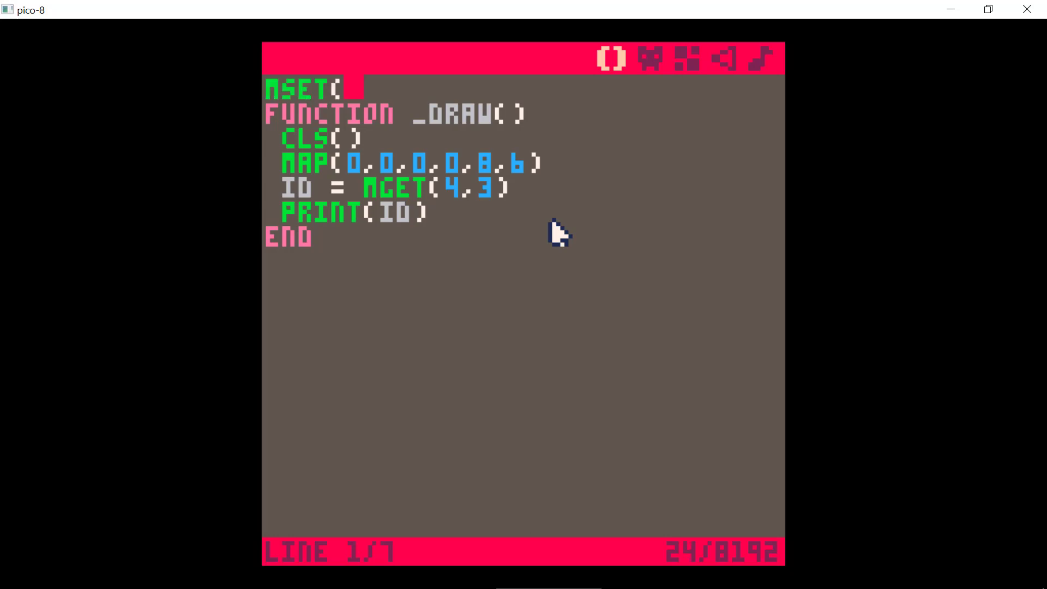
{"action": "type", "text": "0,0"}
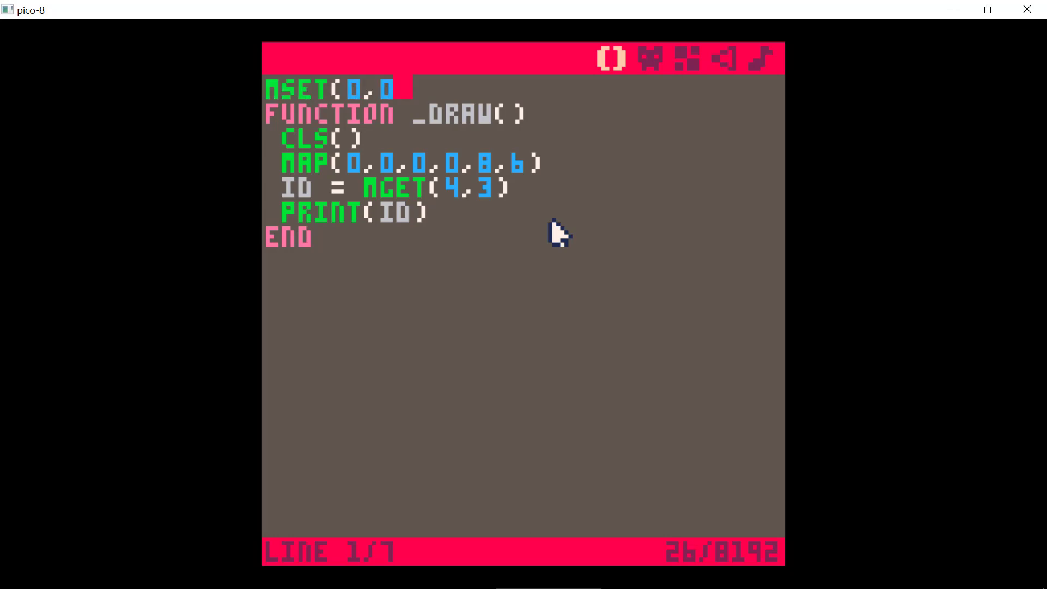
{"action": "type", "text": ","}
{"action": "type", "text": "3)"}
Fill sprite 3 solid red, then run so mset(0,0,3) shows a red top-left tile
{"action": "left_click", "coordinate": [648, 57]}
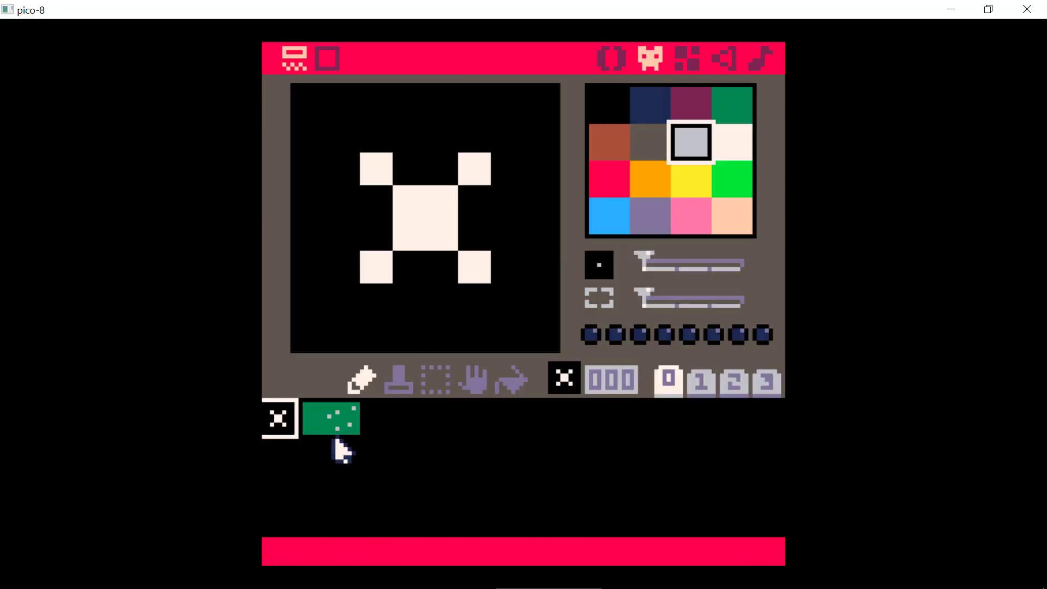
{"action": "left_click", "coordinate": [377, 419]}
{"action": "left_click", "coordinate": [609, 180]}
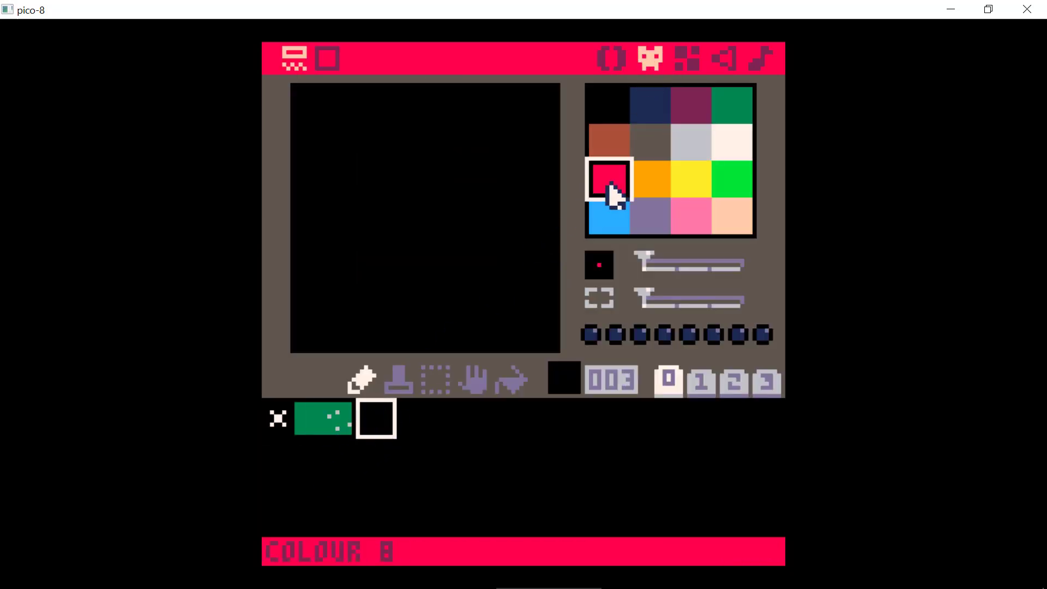
{"action": "left_click", "coordinate": [510, 382]}
{"action": "left_click", "coordinate": [464, 278]}
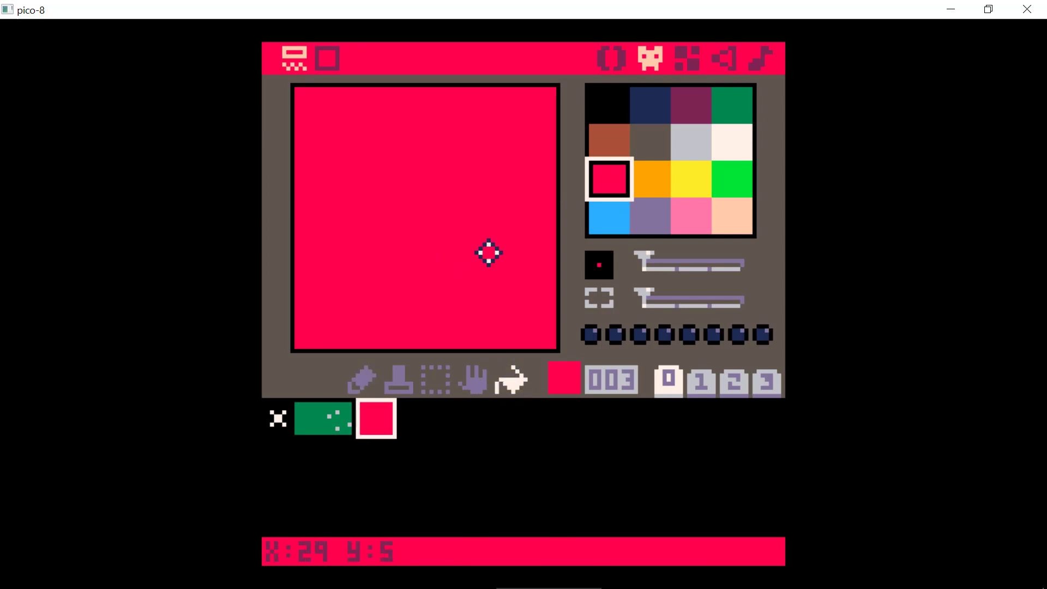
{"action": "left_click", "coordinate": [613, 60]}
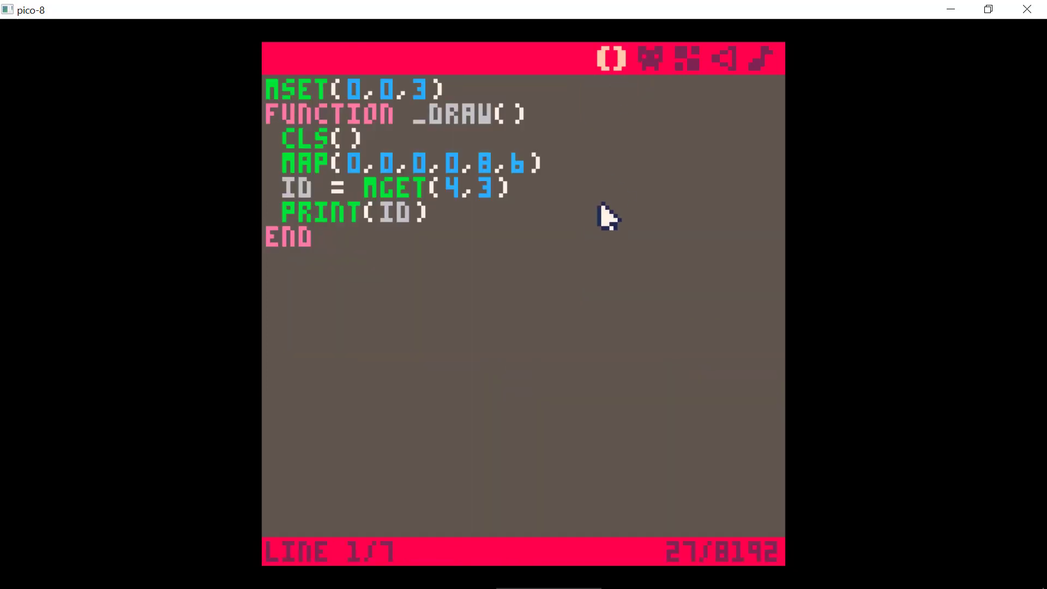
{"action": "key", "text": "ctrl+r"}
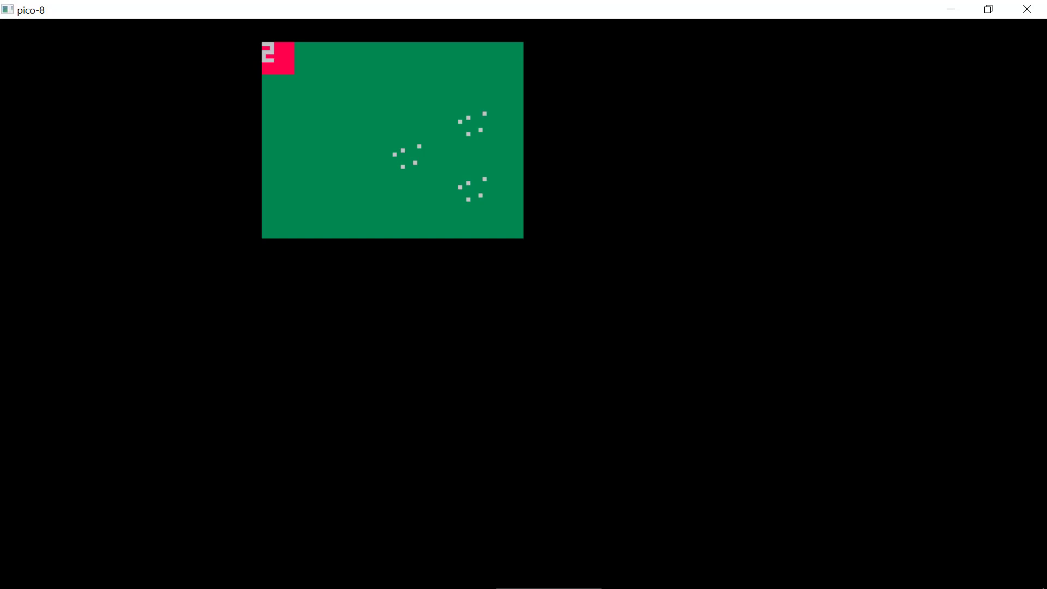
{"action": "key", "text": "Escape"}
{"action": "key", "text": "Escape"}
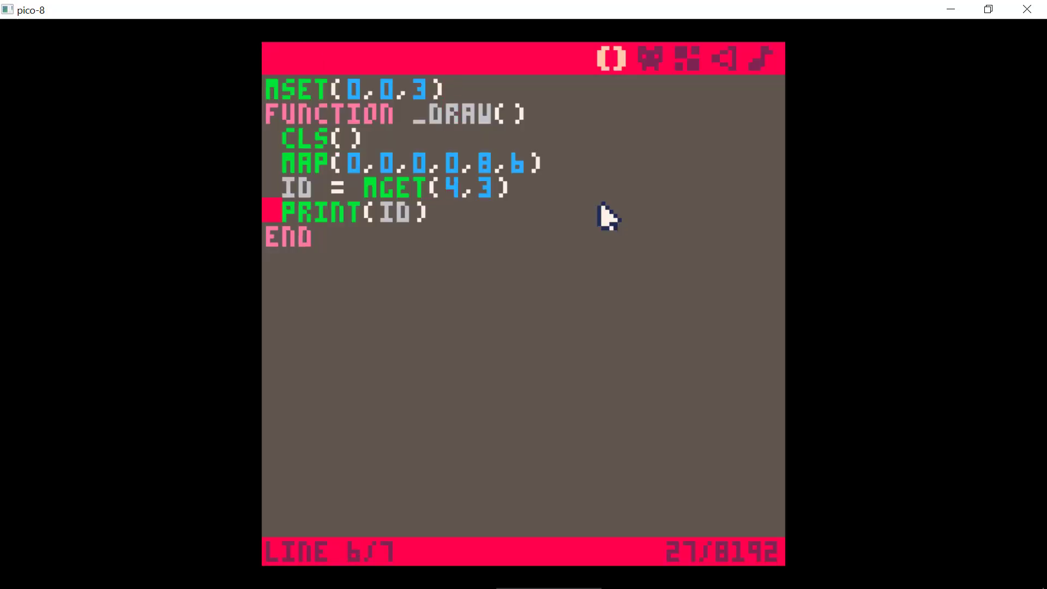
Comment out print(id) with -- and run the cart to confirm no id is printed
{"action": "type", "text": "--"}
{"action": "key", "text": "ctrl+r"}
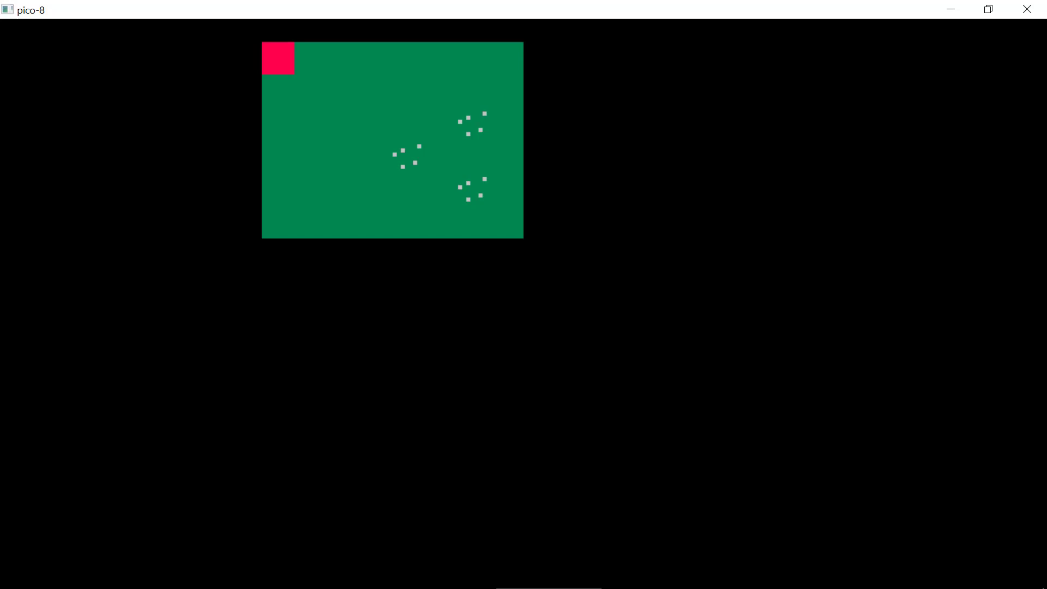
{"action": "key", "text": "Escape"}
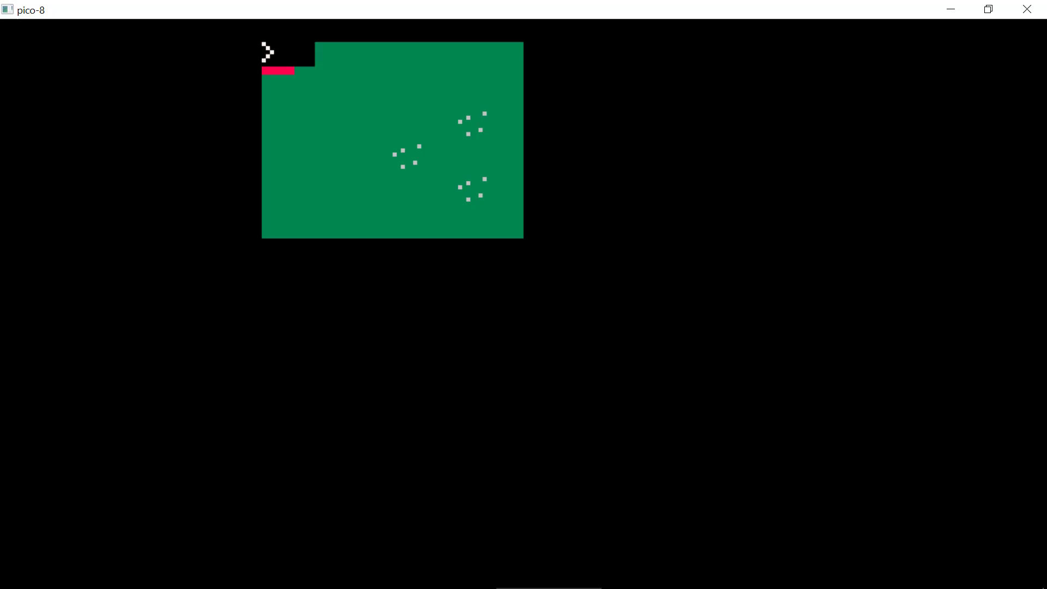
{"action": "key", "text": "Escape"}
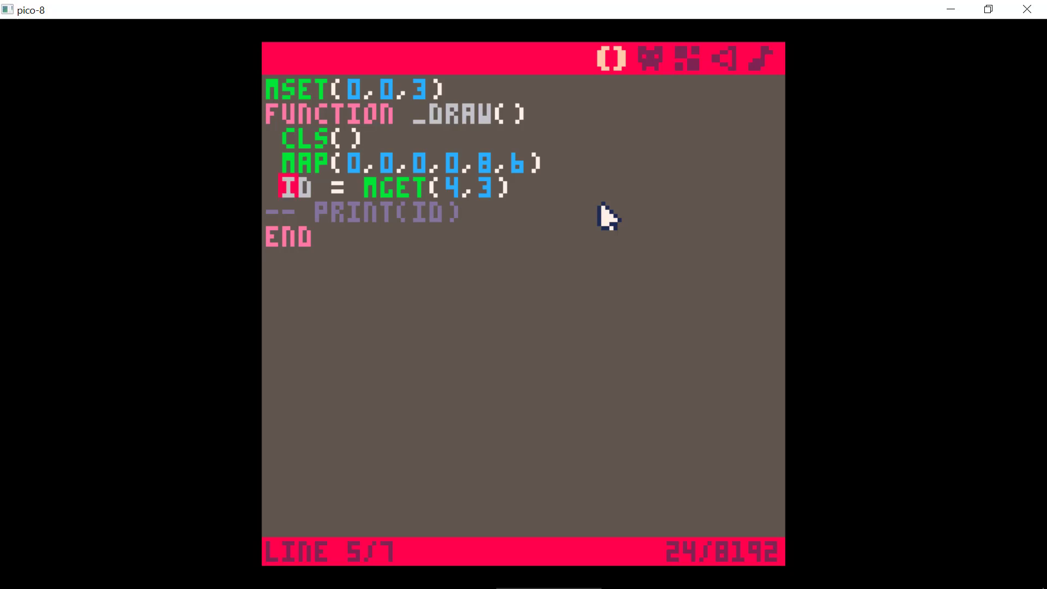
{"action": "key", "text": "Up"}
{"action": "key", "text": "Up"}
Check the grass tiles in the map editor, then delete the mset(0,0,3) line
{"action": "left_click", "coordinate": [689, 60]}
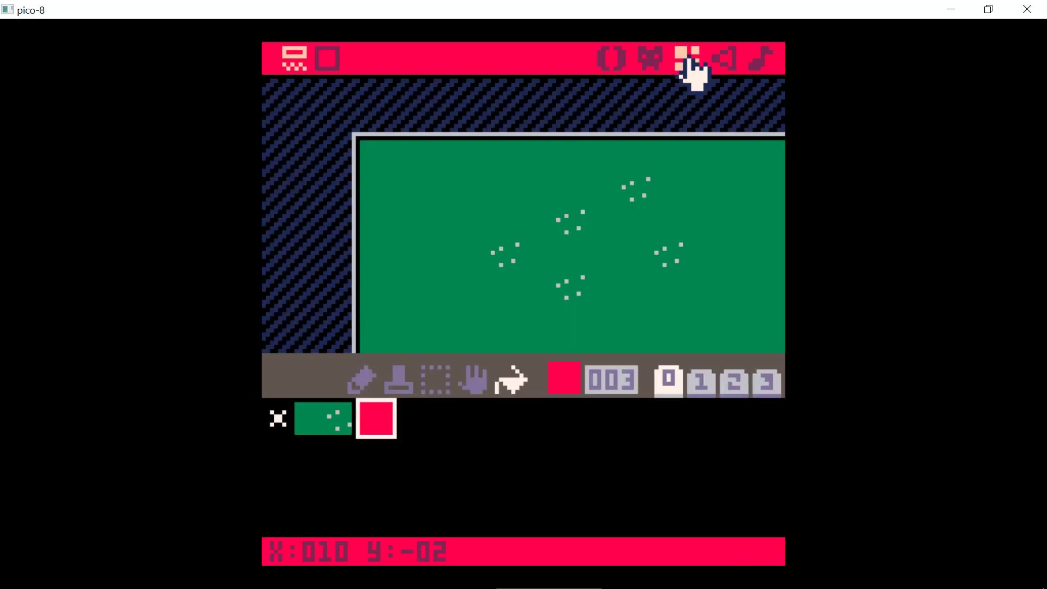
{"action": "left_click", "coordinate": [612, 59]}
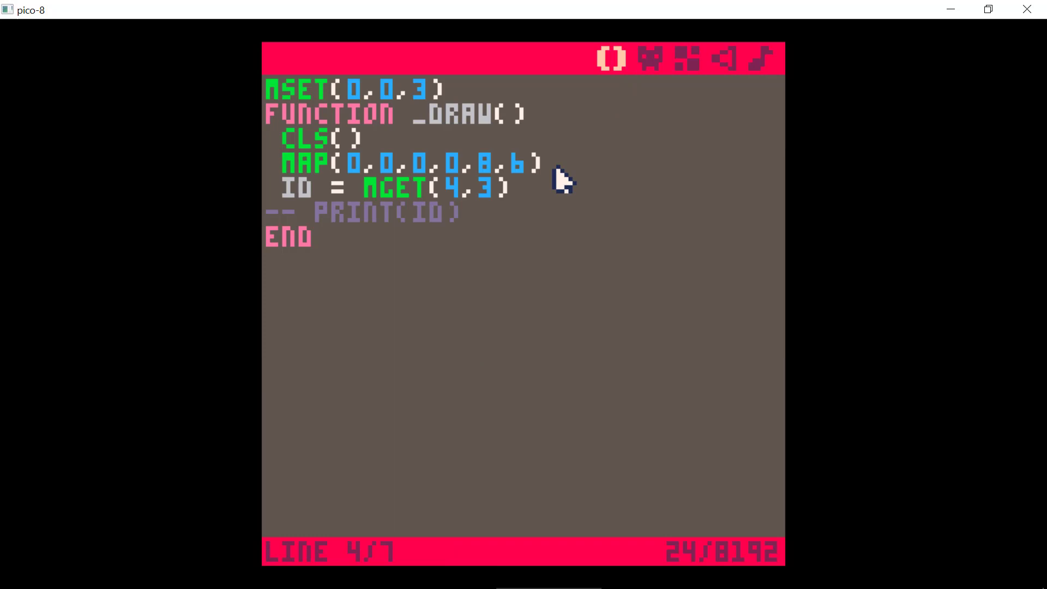
{"action": "key", "text": "Up"}
{"action": "key", "text": "Up"}
{"action": "key", "text": "Up"}
{"action": "key", "text": "Up"}
{"action": "key", "text": "Up"}
{"action": "key", "text": "Down"}
{"action": "key", "text": "Down"}
{"action": "key", "text": "Down"}
{"action": "key", "text": "Down"}
{"action": "key", "text": "Down"}
{"action": "key", "text": "Up"}
Shorten the map call to map(0,0) and delete the id = mget(4,3) and print lines
{"action": "key", "text": "Up"}
{"action": "key", "text": "Home"}
{"action": "key", "text": "shift+End"}
{"action": "key", "text": "Delete"}
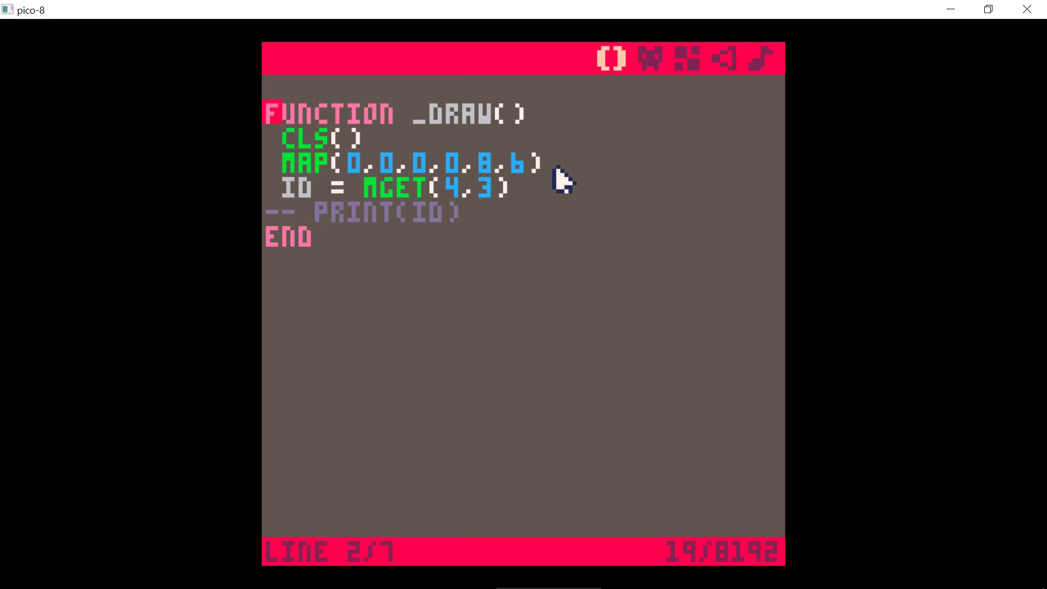
{"action": "key", "text": "Down"}
{"action": "key", "text": "Down"}
{"action": "key", "text": "Down"}
{"action": "key", "text": "shift+Down"}
{"action": "key", "text": "shift+Down"}
{"action": "key", "text": "Up"}
{"action": "key", "text": "shift+Right"}
{"action": "key", "text": "shift+Right"}
{"action": "key", "text": "shift+Right"}
{"action": "key", "text": "shift+Right"}
{"action": "key", "text": "shift+Right"}
{"action": "key", "text": "shift+Right"}
{"action": "key", "text": "shift+Right"}
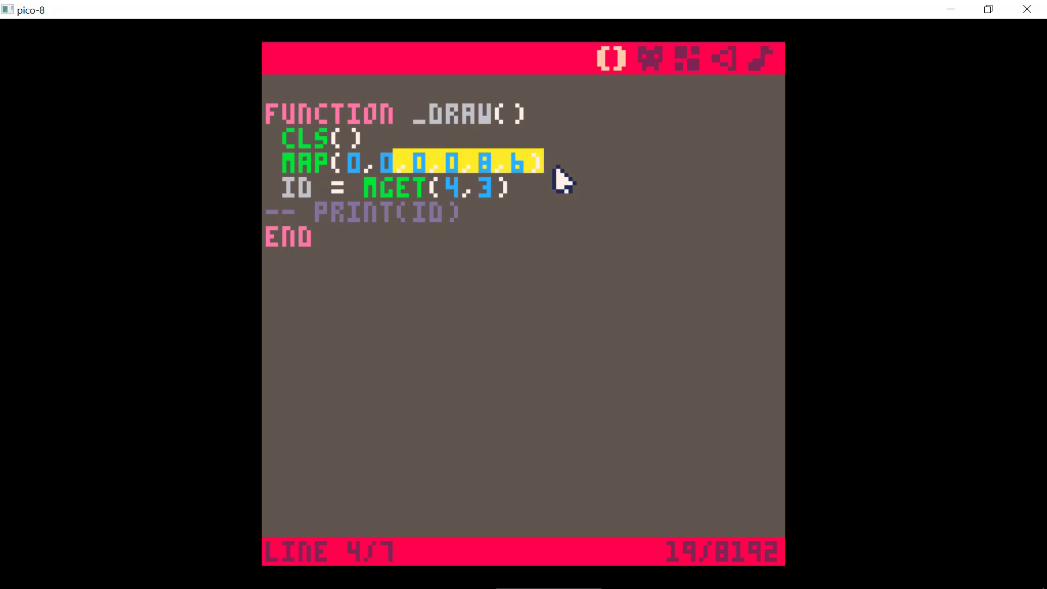
{"action": "key", "text": "Delete"}
{"action": "type", "text": ")"}
{"action": "key", "text": "Down"}
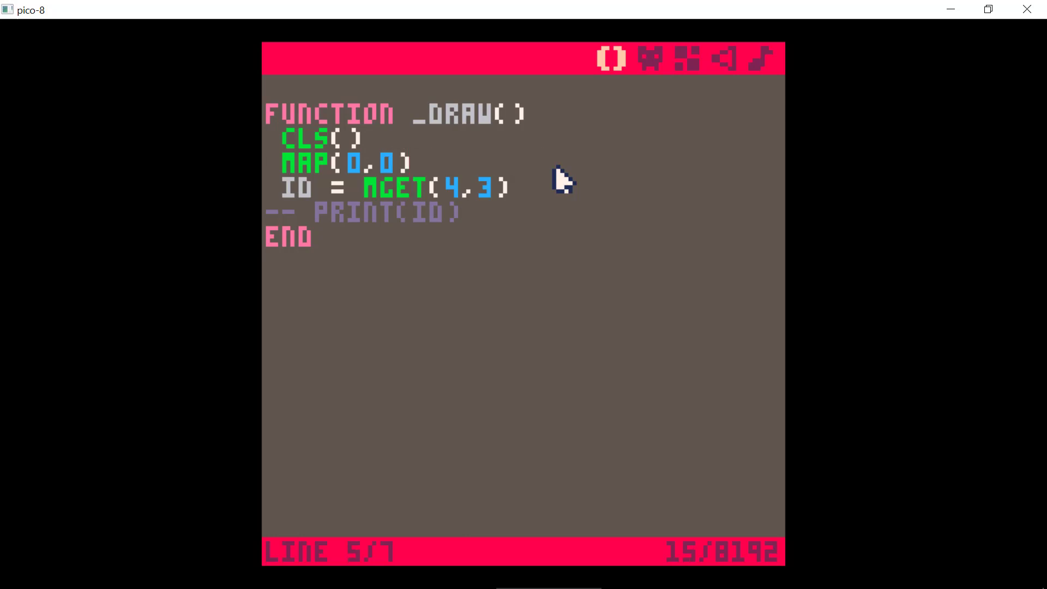
{"action": "key", "text": "shift+Down"}
{"action": "key", "text": "shift+Up"}
{"action": "key", "text": "shift+Down"}
{"action": "key", "text": "shift+Down"}
{"action": "key", "text": "Delete"}
Add a FUNCTION _UPDATE() header on a new line above the draw function
{"action": "key", "text": "Up"}
{"action": "key", "text": "Up"}
{"action": "key", "text": "Up"}
{"action": "key", "text": "Return"}
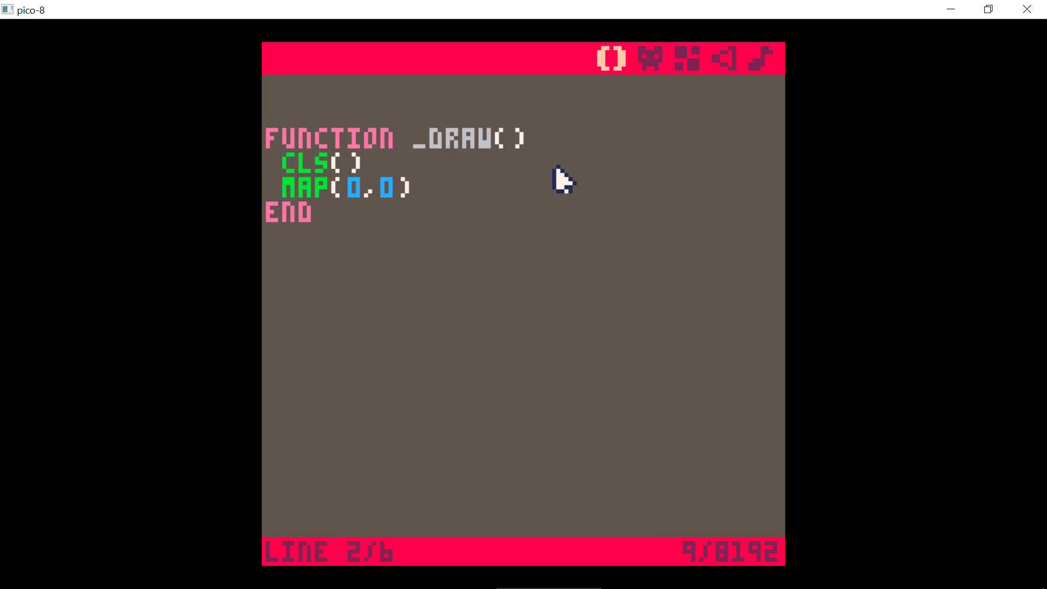
{"action": "key", "text": "Return"}
{"action": "key", "text": "Up"}
{"action": "type", "text": "F"}
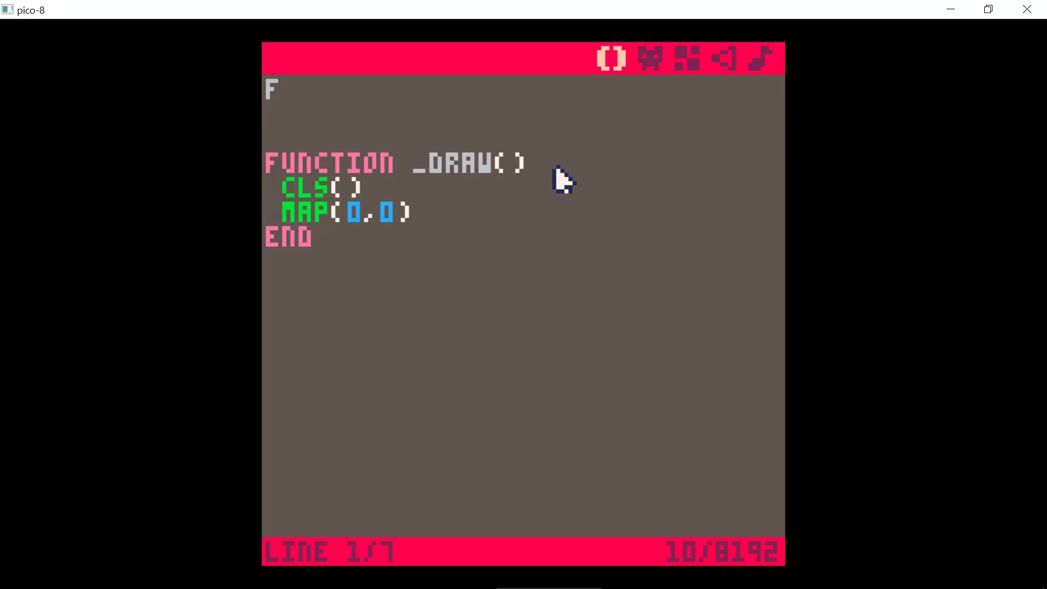
{"action": "type", "text": "UNCTION"}
{"action": "key", "text": "BackSpace"}
{"action": "key", "text": "BackSpace"}
{"action": "type", "text": "I"}
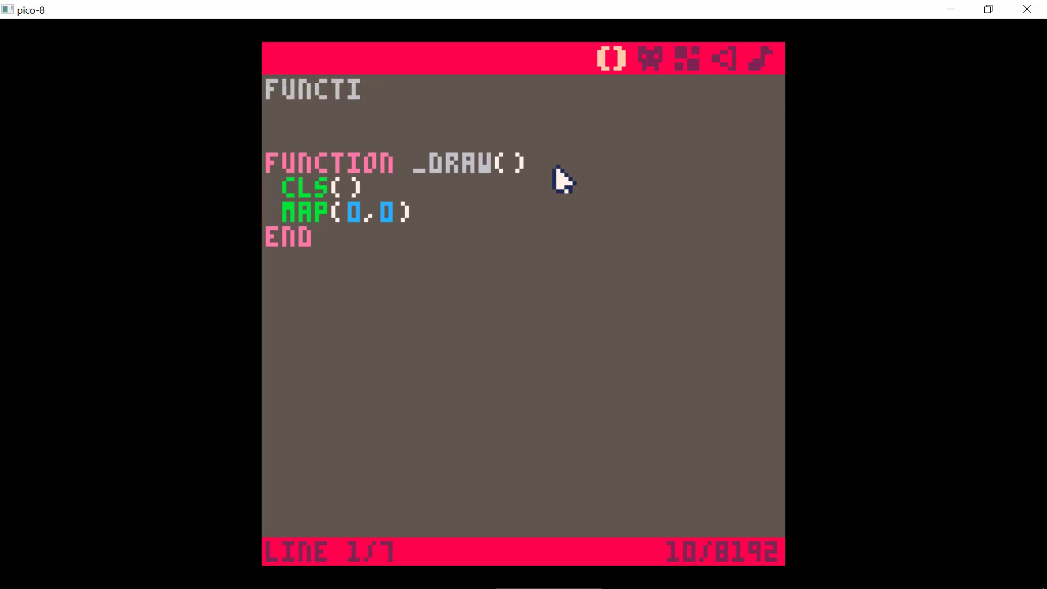
{"action": "type", "text": "ON _UPDATE("}
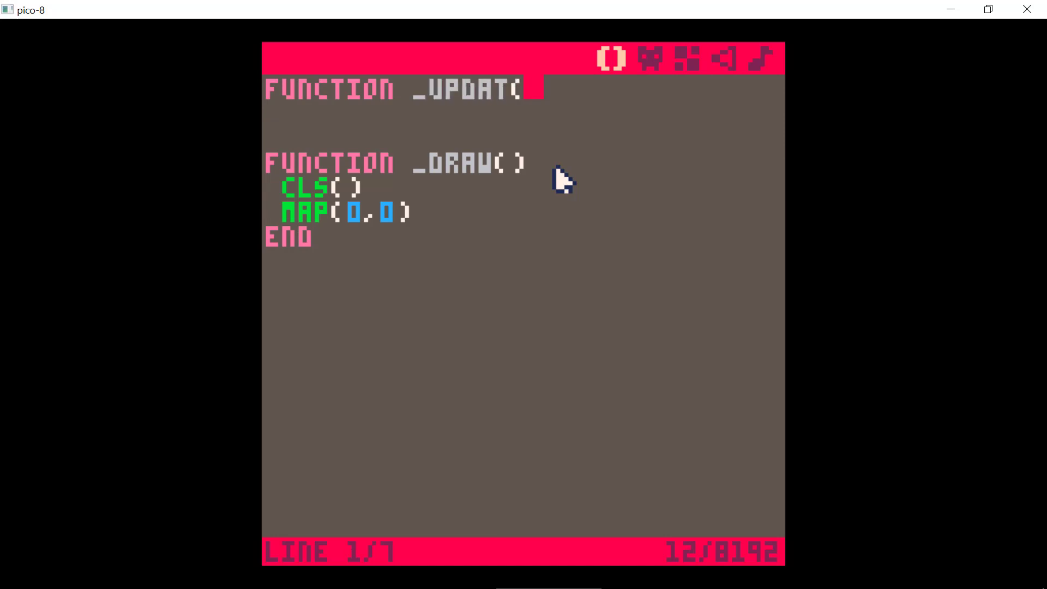
{"action": "key", "text": "BackSpace"}
{"action": "type", "text": "R"}
{"action": "key", "text": "BackSpace"}
{"action": "type", "text": "E("}
{"action": "key", "text": "BackSpace"}
{"action": "type", "text": "()"}
Close _UPDATE with END, remove the extra blank line, and run to see the grass map
{"action": "key", "text": "Return"}
{"action": "type", "text": "END"}
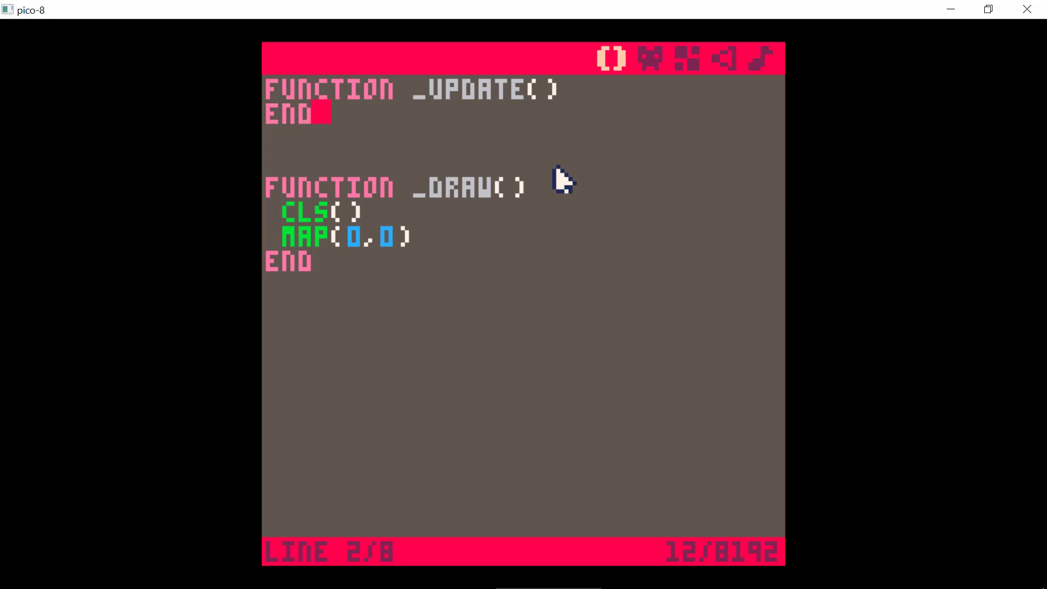
{"action": "key", "text": "Down"}
{"action": "key", "text": "BackSpace"}
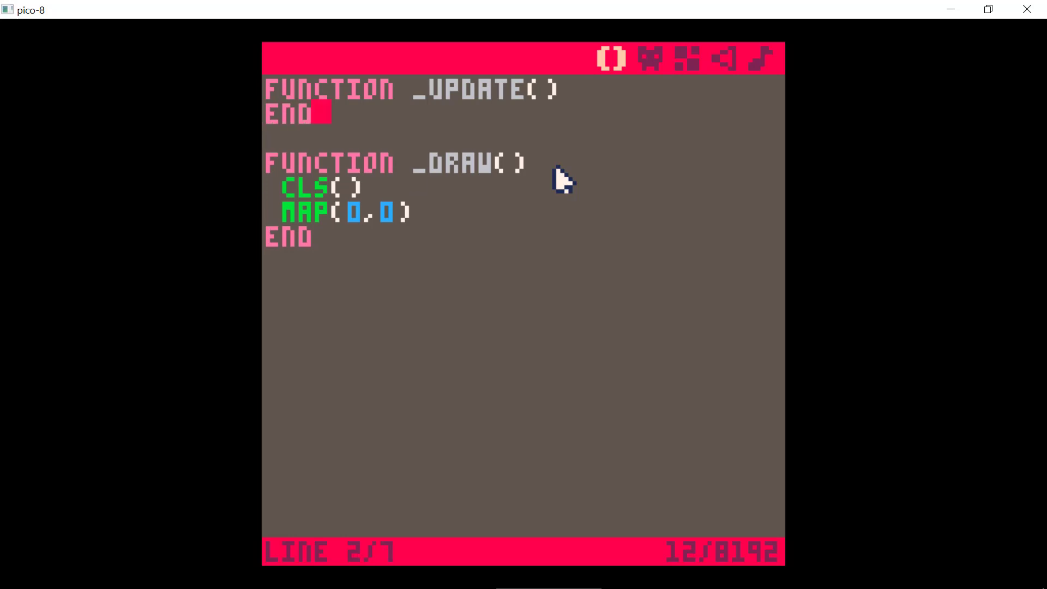
{"action": "key", "text": "ctrl+r"}
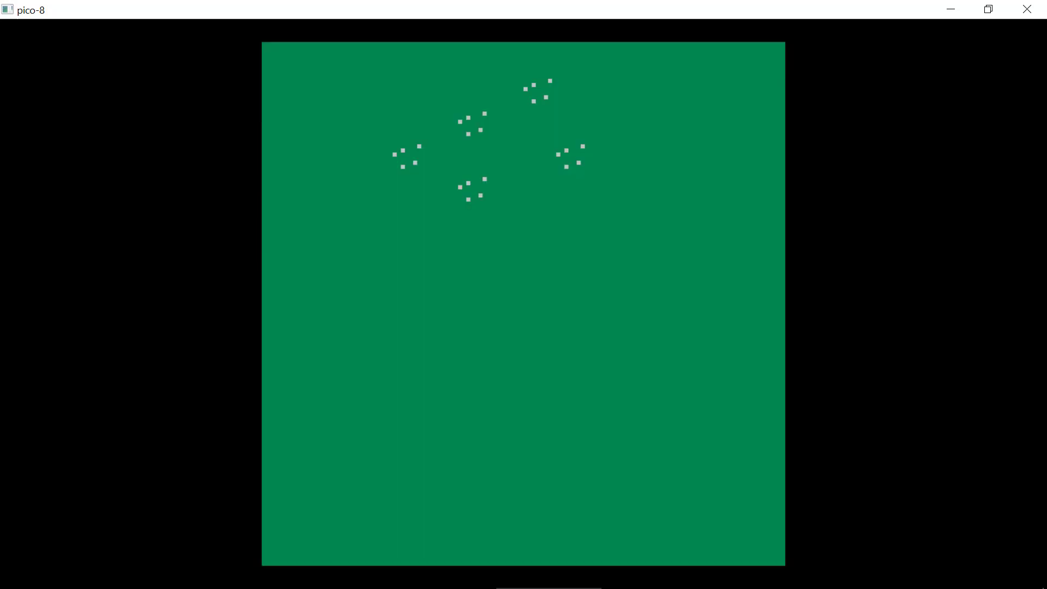
{"action": "key", "text": "Escape"}
{"action": "key", "text": "Escape"}
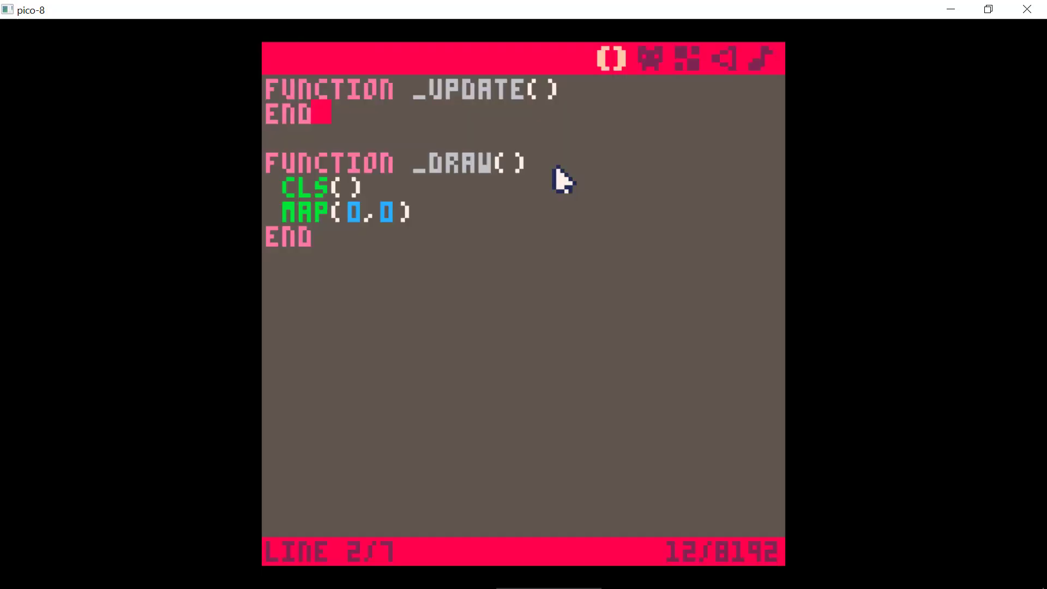
Select sprite 3 in the sprite editor and clear it to black for redrawing
{"action": "left_click", "coordinate": [648, 55]}
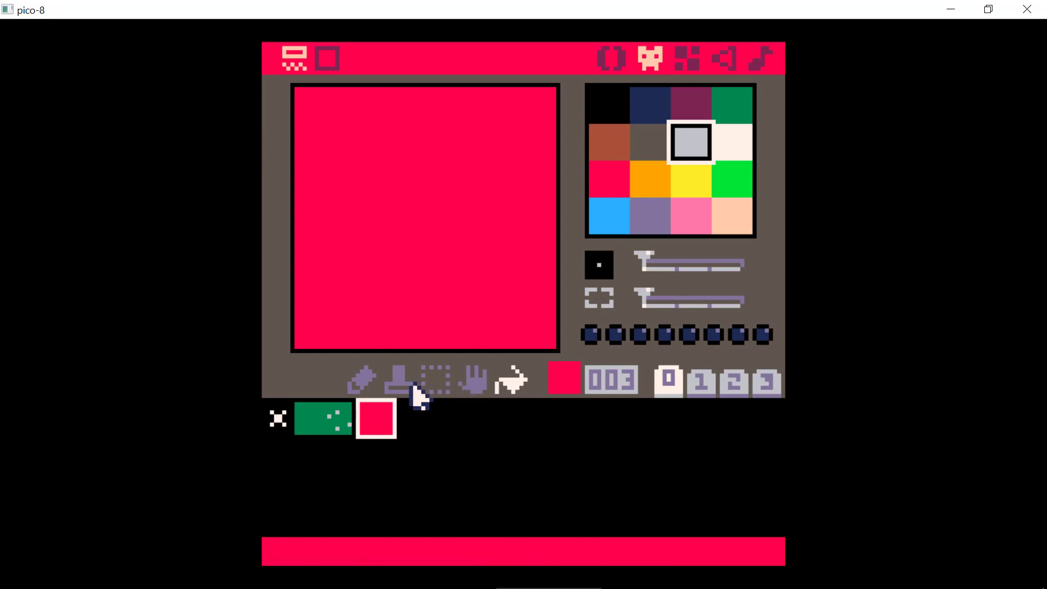
{"action": "left_click", "coordinate": [279, 425]}
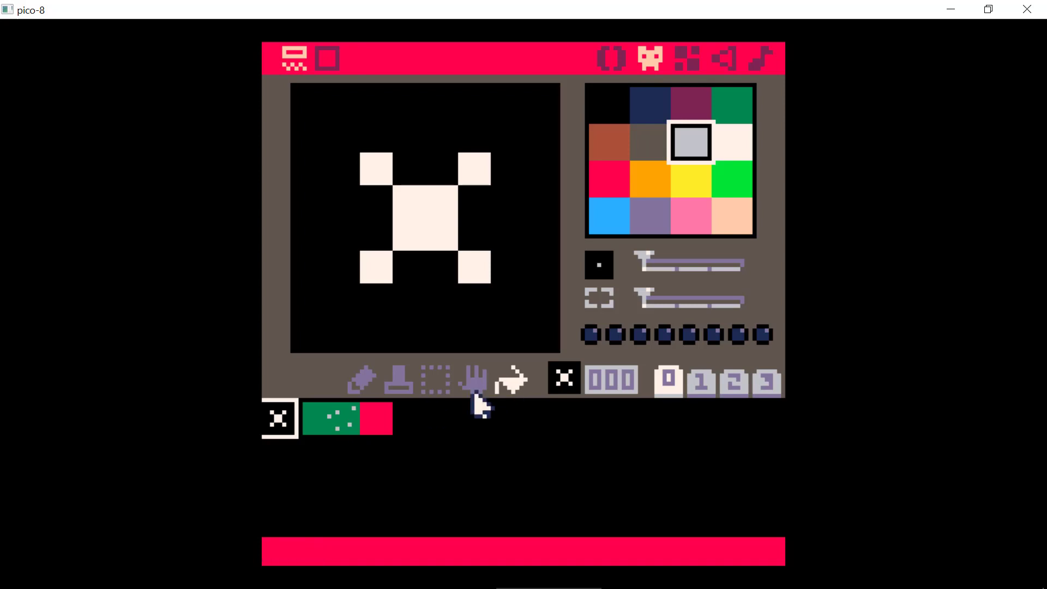
{"action": "left_click", "coordinate": [388, 423]}
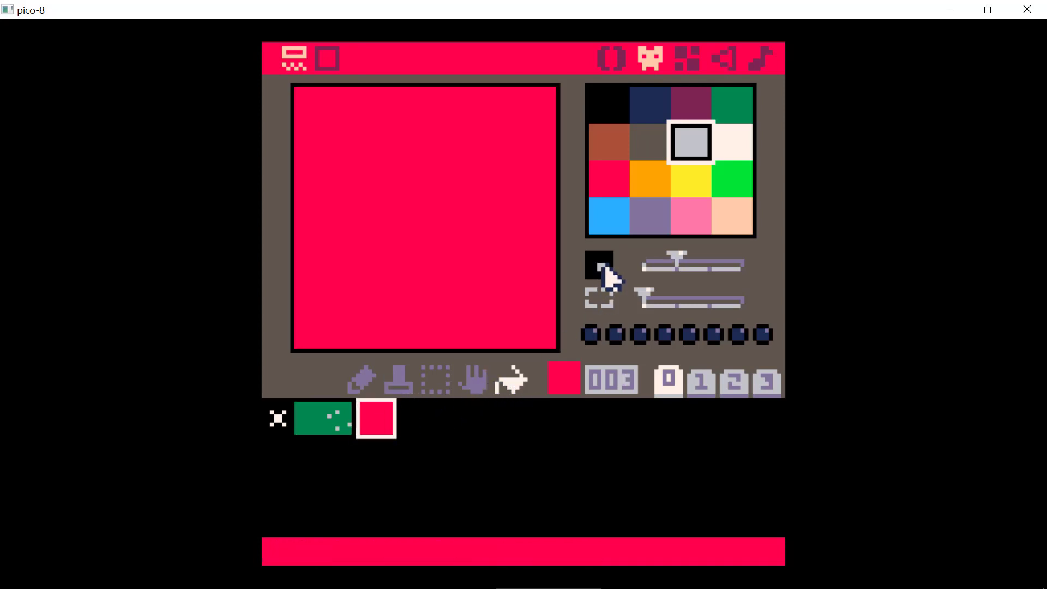
{"action": "left_click", "coordinate": [440, 240]}
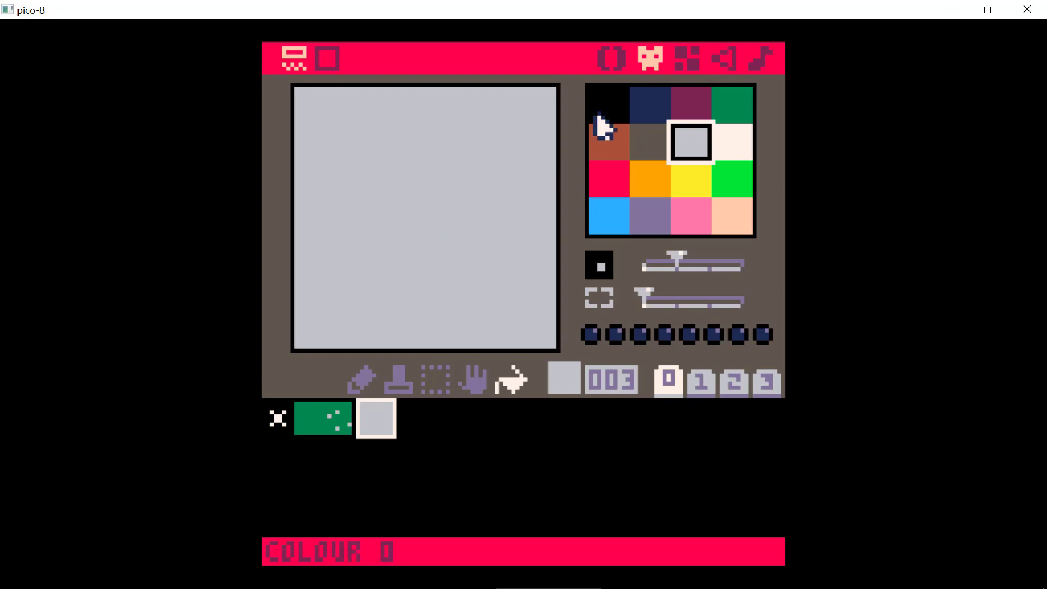
{"action": "left_click", "coordinate": [605, 107]}
{"action": "left_click", "coordinate": [486, 178]}
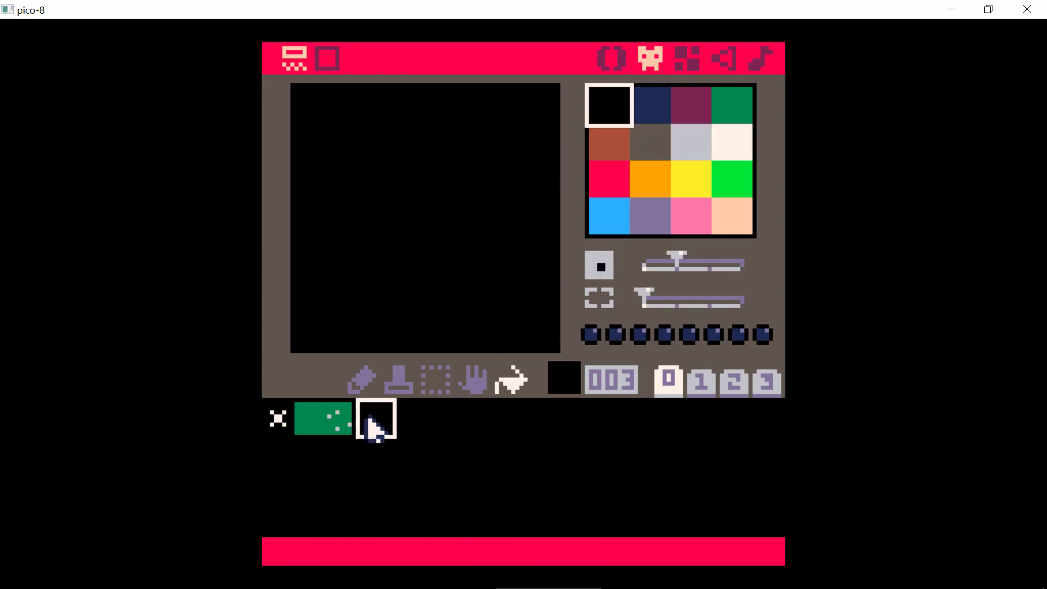
{"action": "left_click", "coordinate": [361, 380]}
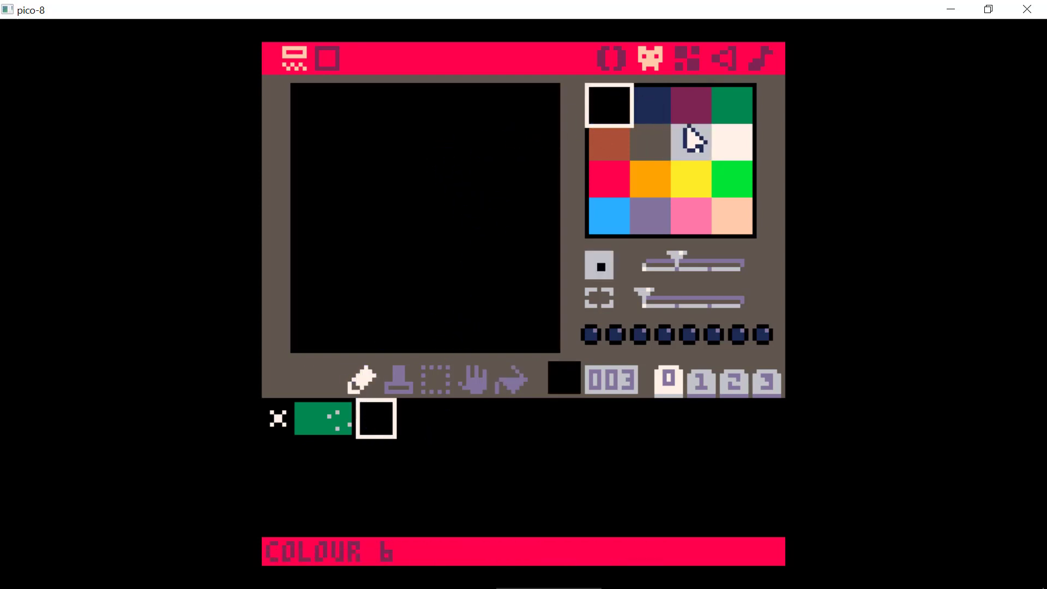
Paint the figure's peach head with a one-pixel brush, squaring its edges with black
{"action": "left_click", "coordinate": [734, 218]}
{"action": "left_click", "coordinate": [399, 97]}
{"action": "left_click_drag", "start_coordinate": [399, 97], "coordinate": [463, 120]}
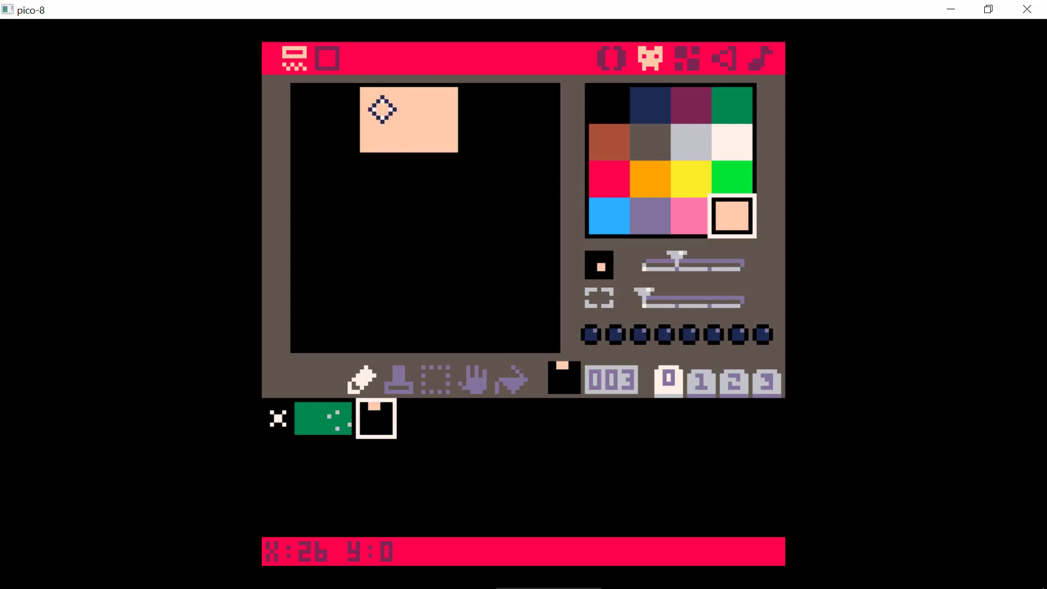
{"action": "left_click", "coordinate": [421, 166]}
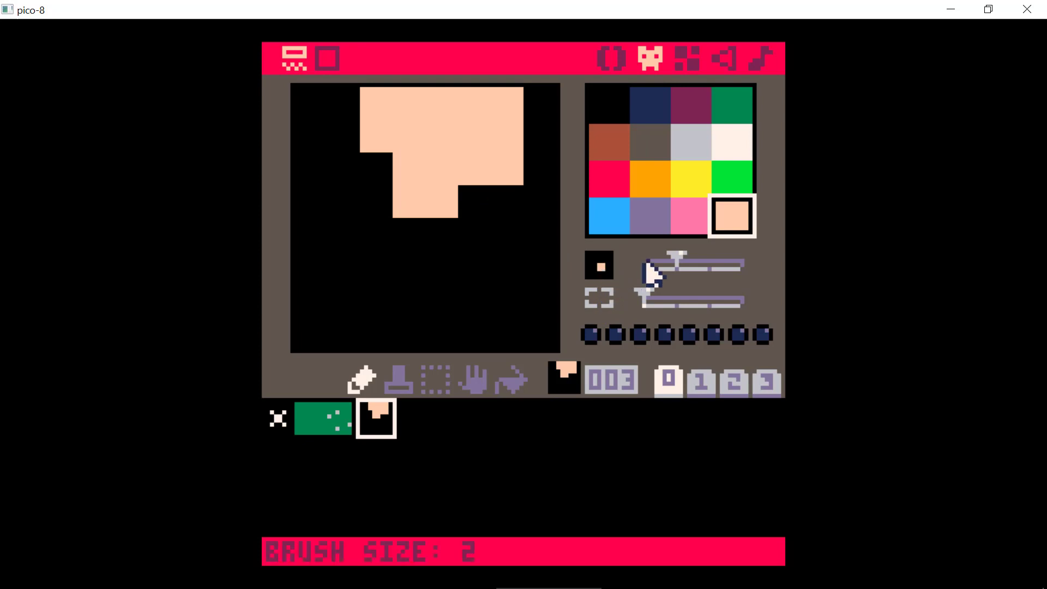
{"action": "left_click_drag", "start_coordinate": [678, 263], "coordinate": [653, 264]}
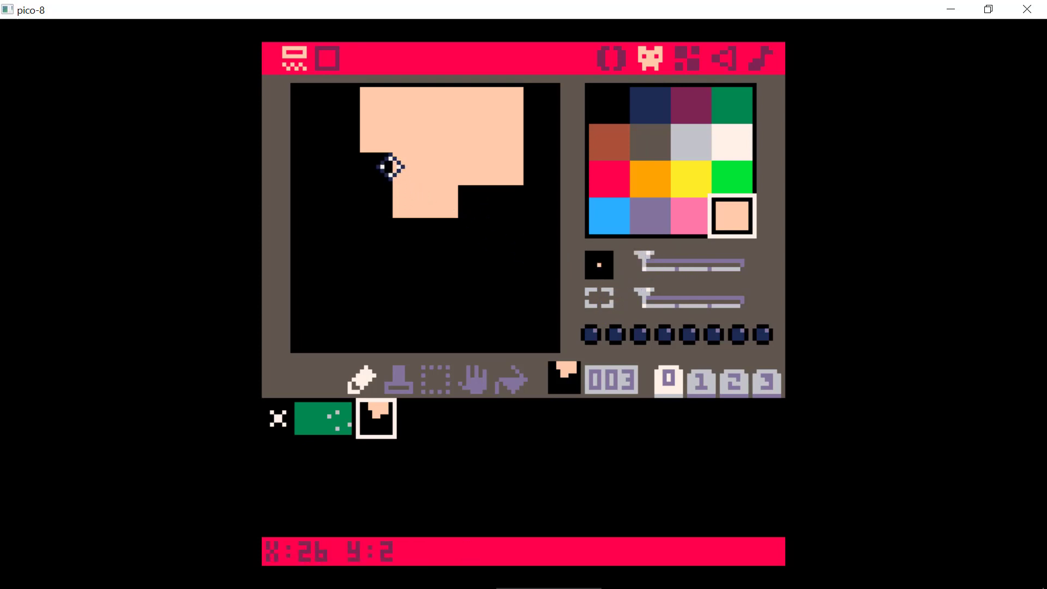
{"action": "left_click_drag", "start_coordinate": [391, 166], "coordinate": [391, 194]}
{"action": "left_click", "coordinate": [476, 205]}
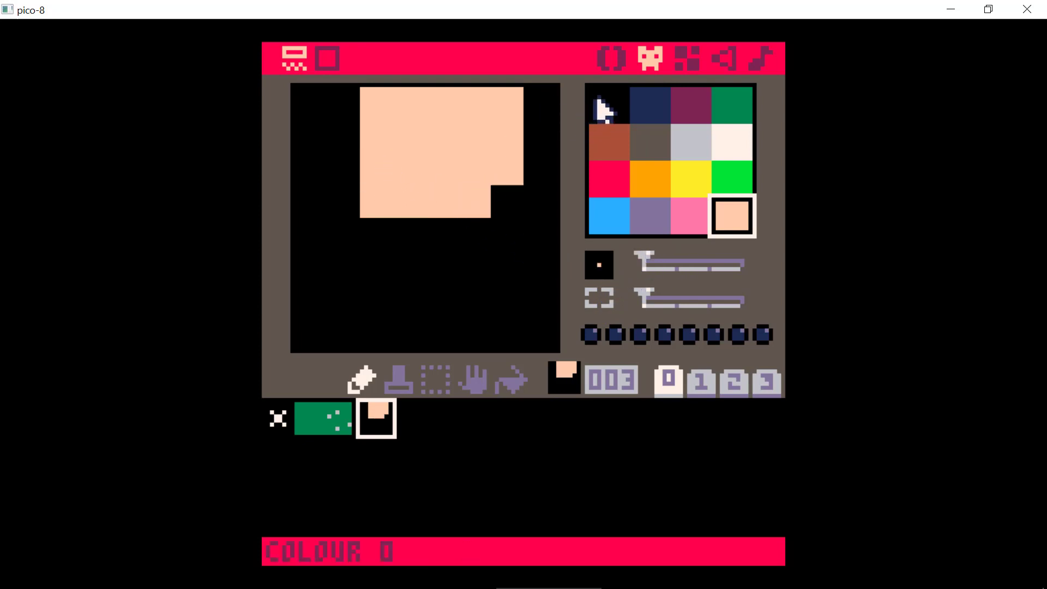
{"action": "left_click", "coordinate": [604, 107]}
{"action": "left_click_drag", "start_coordinate": [518, 108], "coordinate": [517, 164]}
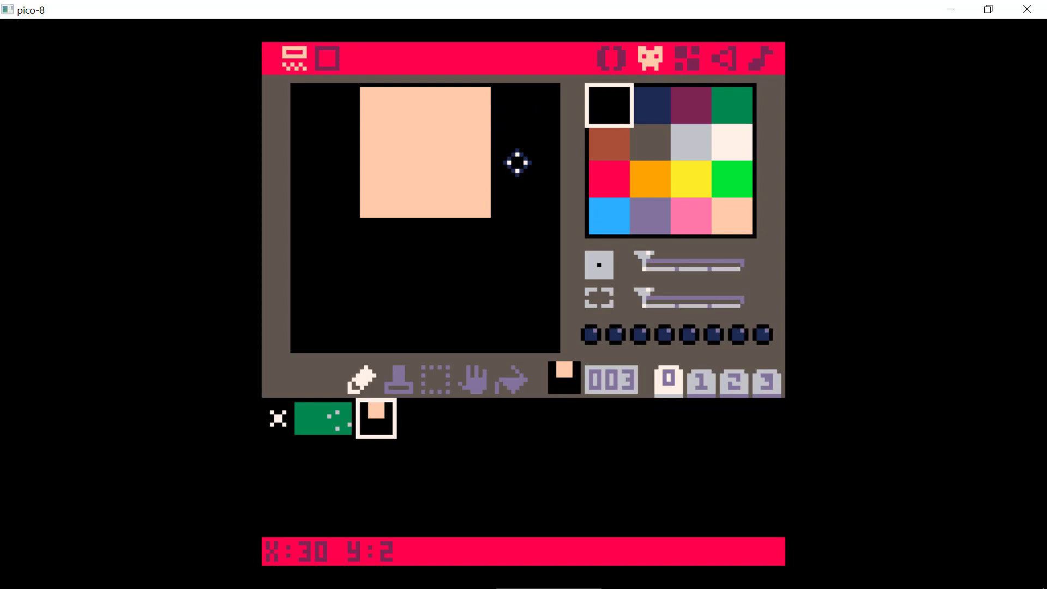
{"action": "left_click", "coordinate": [720, 227]}
Paint the peach body, legs and arms below the head
{"action": "mouse_move", "coordinate": [374, 236]}
{"action": "left_mouse_down"}
{"action": "mouse_move", "coordinate": [473, 240]}
{"action": "mouse_move", "coordinate": [376, 343]}
{"action": "left_mouse_up"}
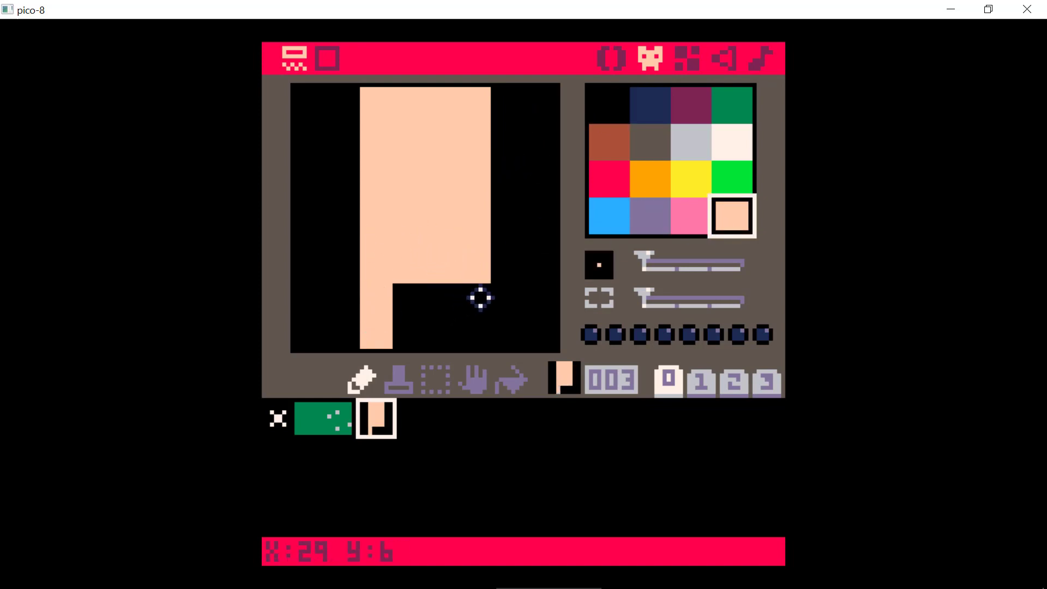
{"action": "left_click_drag", "start_coordinate": [479, 297], "coordinate": [472, 329]}
{"action": "left_click", "coordinate": [349, 210]}
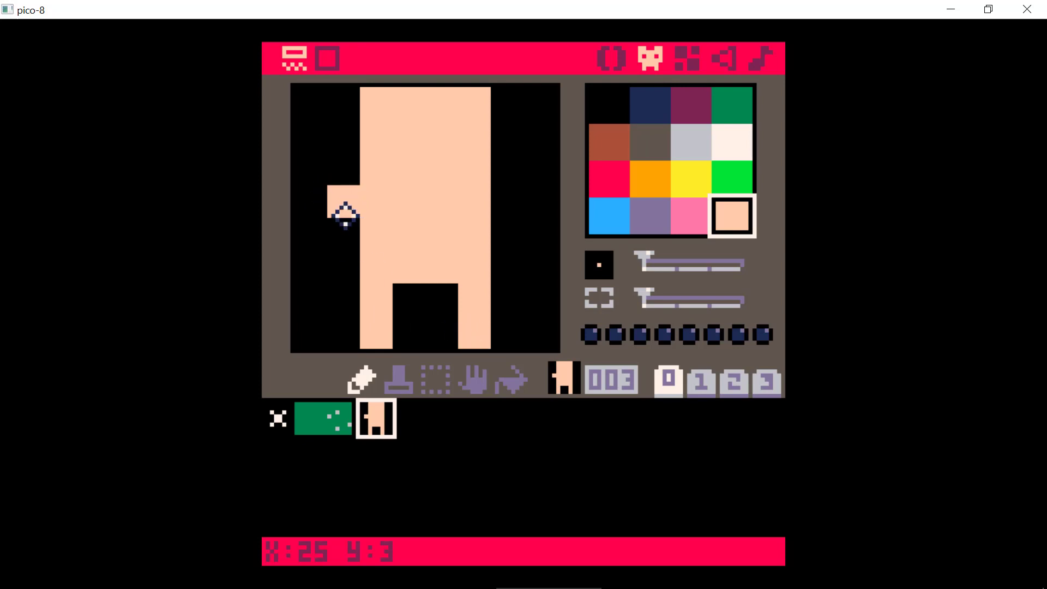
{"action": "left_click", "coordinate": [311, 238]}
{"action": "left_click", "coordinate": [508, 206]}
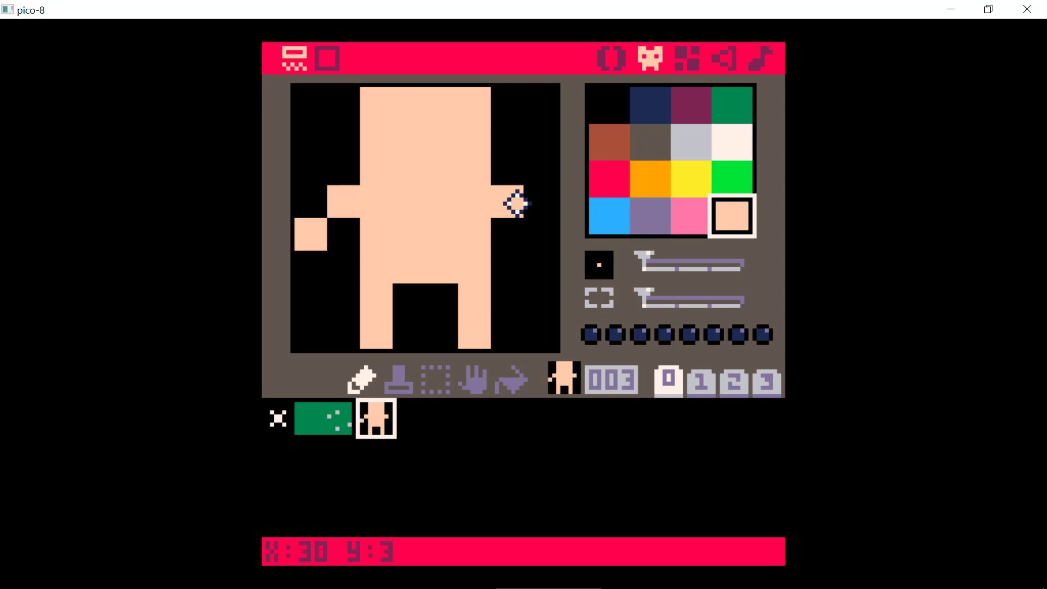
{"action": "left_click", "coordinate": [539, 233]}
Colour the torso as a red shirt and the hips row light blue
{"action": "left_click", "coordinate": [604, 185]}
{"action": "mouse_move", "coordinate": [475, 201]}
{"action": "left_mouse_down"}
{"action": "mouse_move", "coordinate": [375, 232]}
{"action": "mouse_move", "coordinate": [460, 203]}
{"action": "mouse_move", "coordinate": [510, 204]}
{"action": "mouse_move", "coordinate": [477, 235]}
{"action": "mouse_move", "coordinate": [398, 234]}
{"action": "left_mouse_up"}
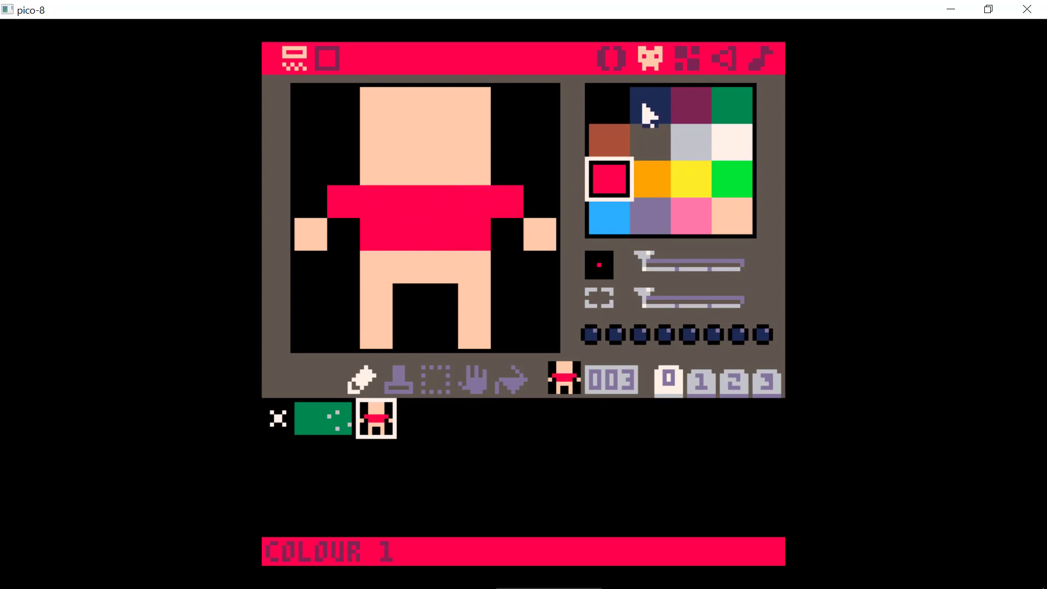
{"action": "left_click", "coordinate": [611, 218]}
{"action": "left_click_drag", "start_coordinate": [468, 269], "coordinate": [390, 264]}
Paint white feet at the bottom of both legs and white hands on both arms
{"action": "left_click", "coordinate": [733, 143]}
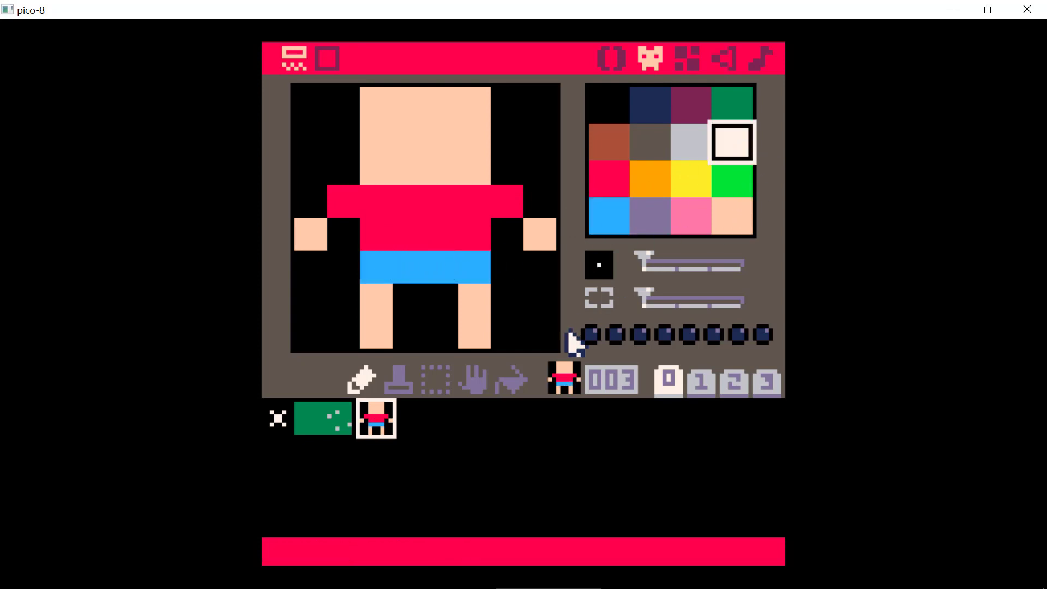
{"action": "left_click", "coordinate": [472, 333]}
{"action": "left_click", "coordinate": [386, 334]}
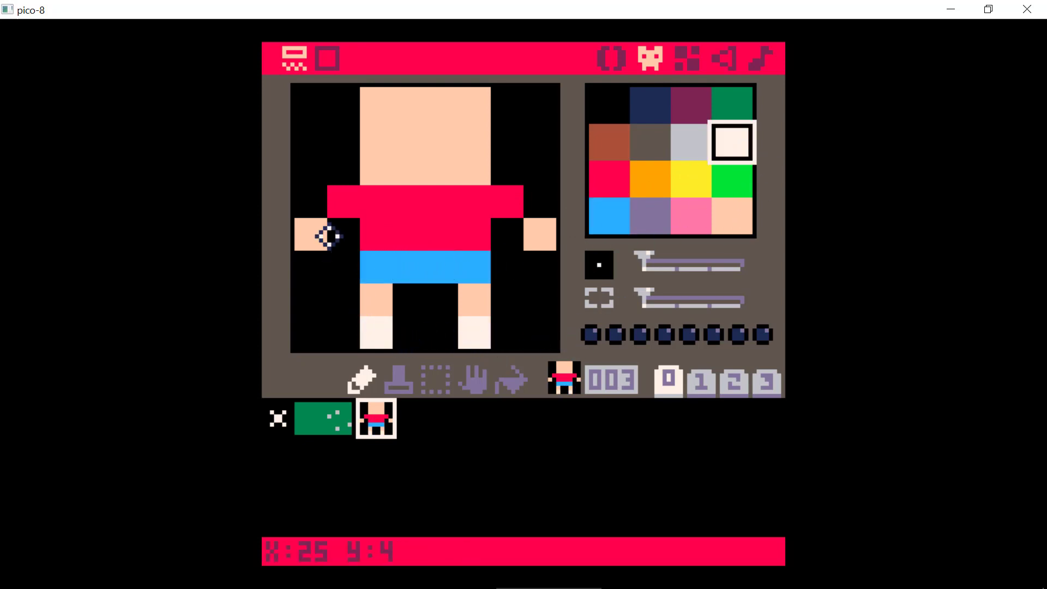
{"action": "left_click", "coordinate": [341, 234]}
{"action": "key", "text": "ctrl+z"}
{"action": "left_click", "coordinate": [315, 233]}
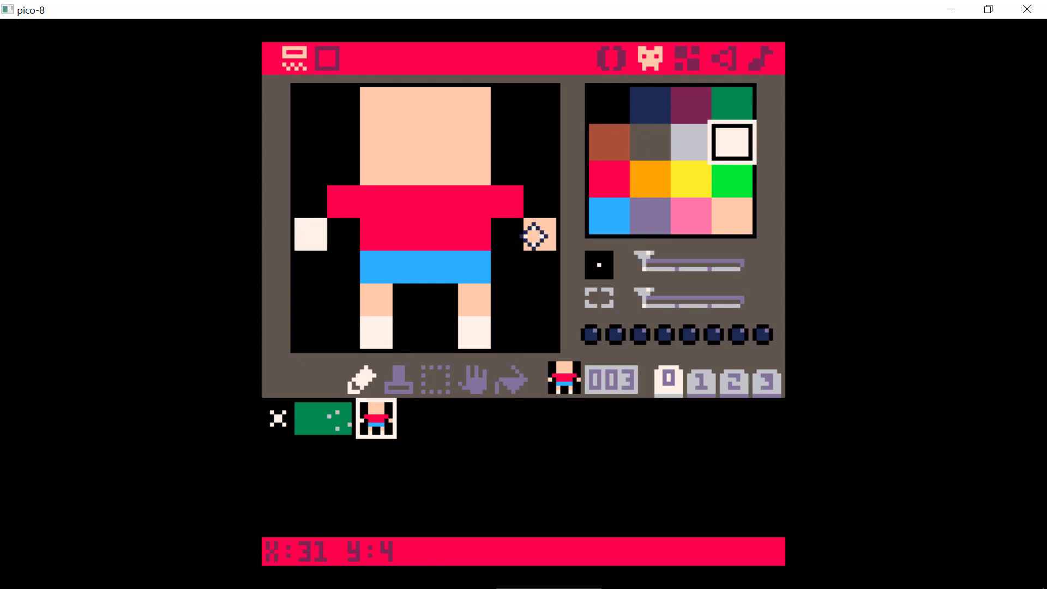
{"action": "left_click", "coordinate": [540, 233]}
Add two dark grey eyes to the face
{"action": "left_click", "coordinate": [652, 145]}
{"action": "left_click", "coordinate": [475, 135]}
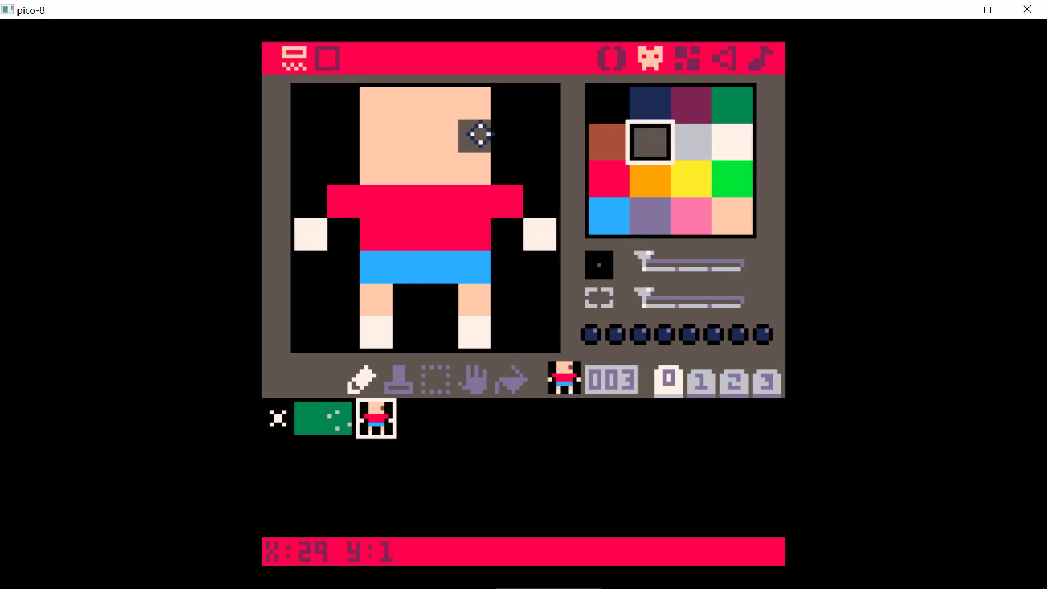
{"action": "left_click", "coordinate": [377, 135]}
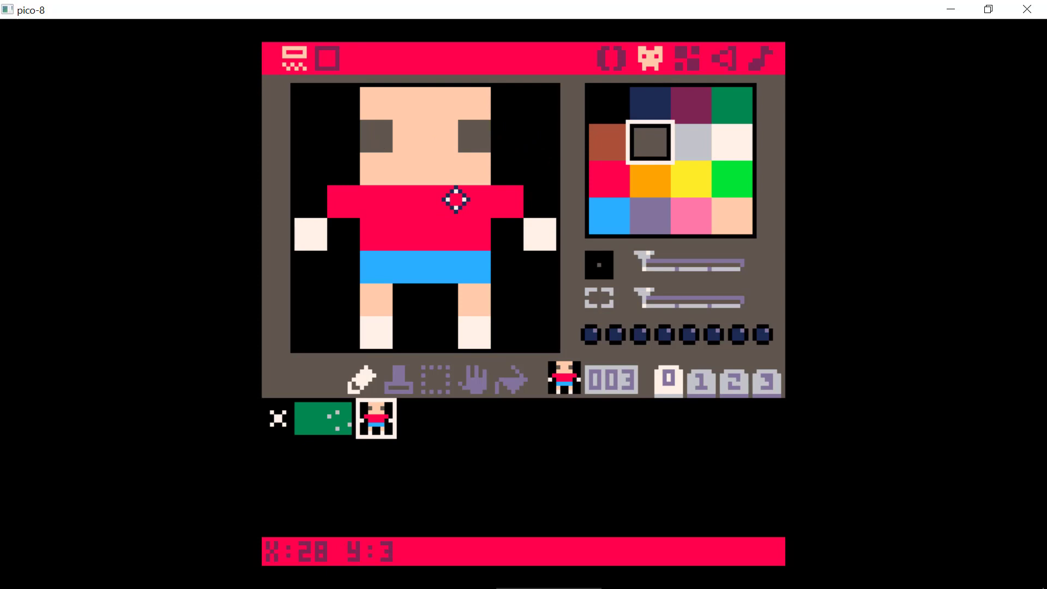
Add spr(3,x,y) on a new line after map(0,0)
{"action": "left_click", "coordinate": [608, 61]}
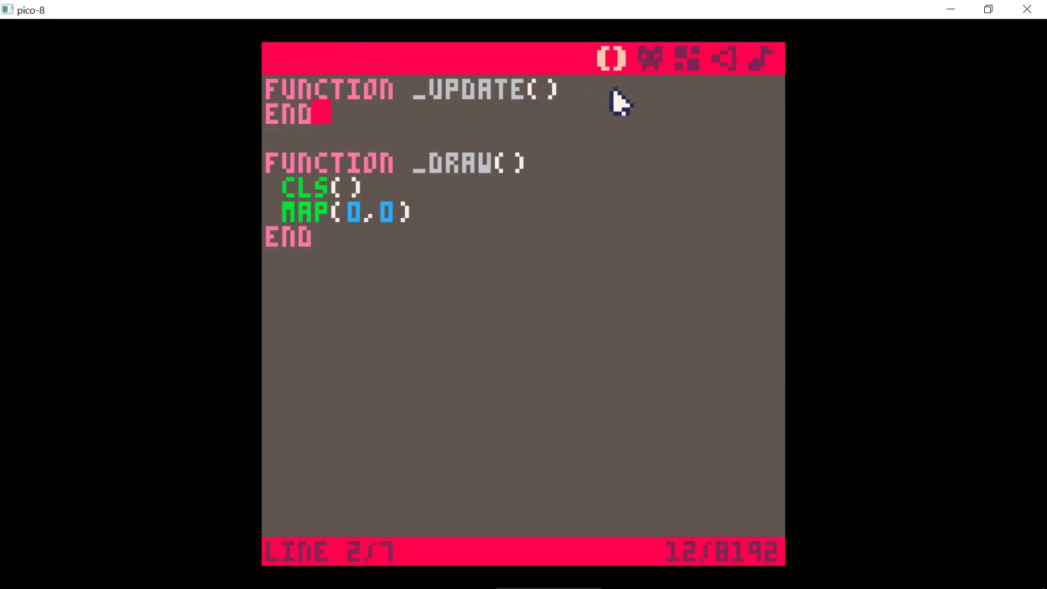
{"action": "left_click", "coordinate": [417, 216]}
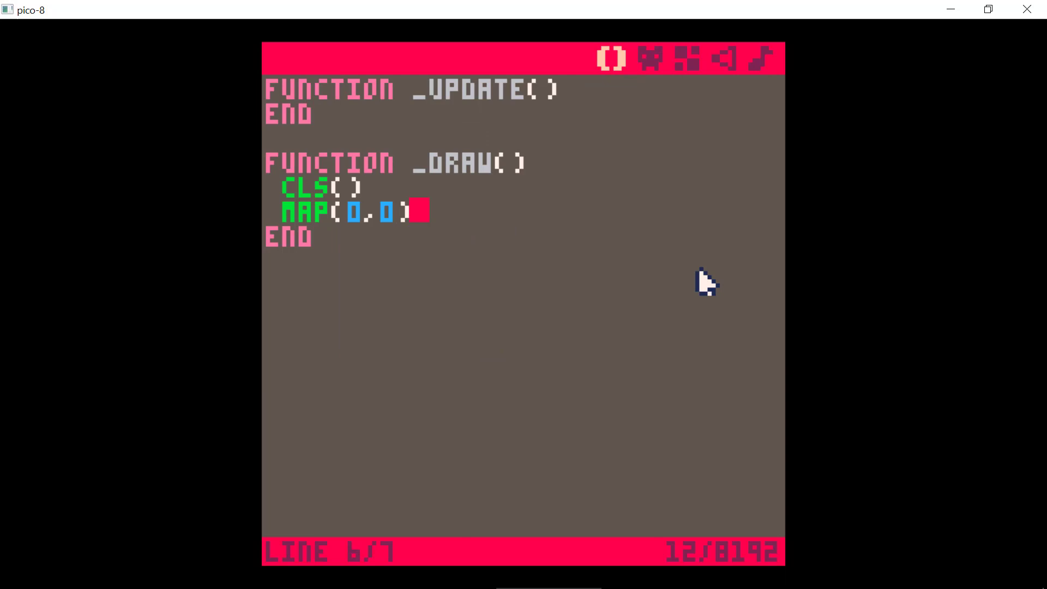
{"action": "key", "text": "Return"}
{"action": "type", "text": "spr("}
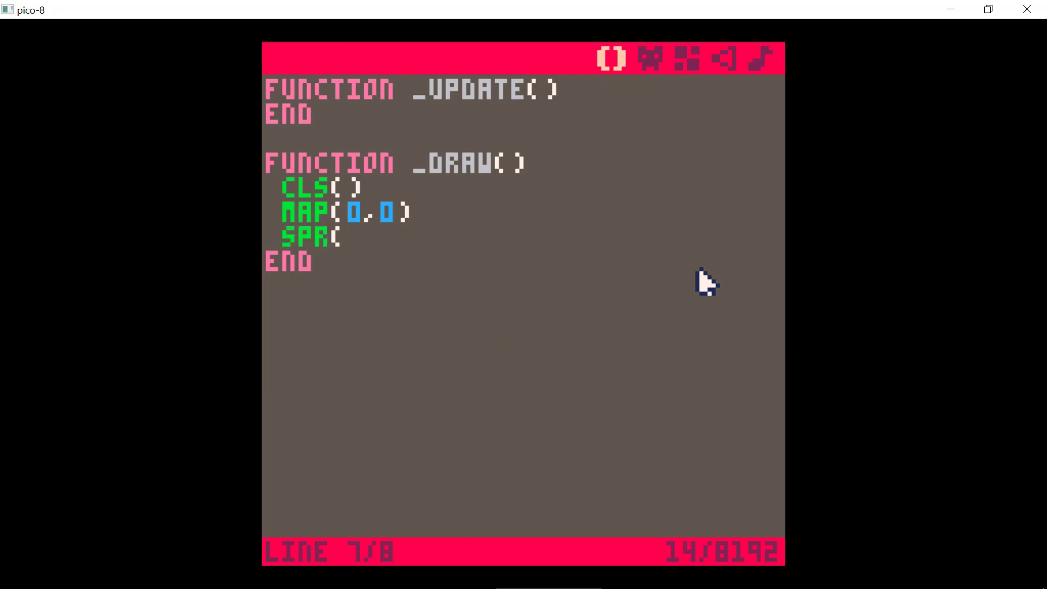
{"action": "left_click", "coordinate": [650, 59]}
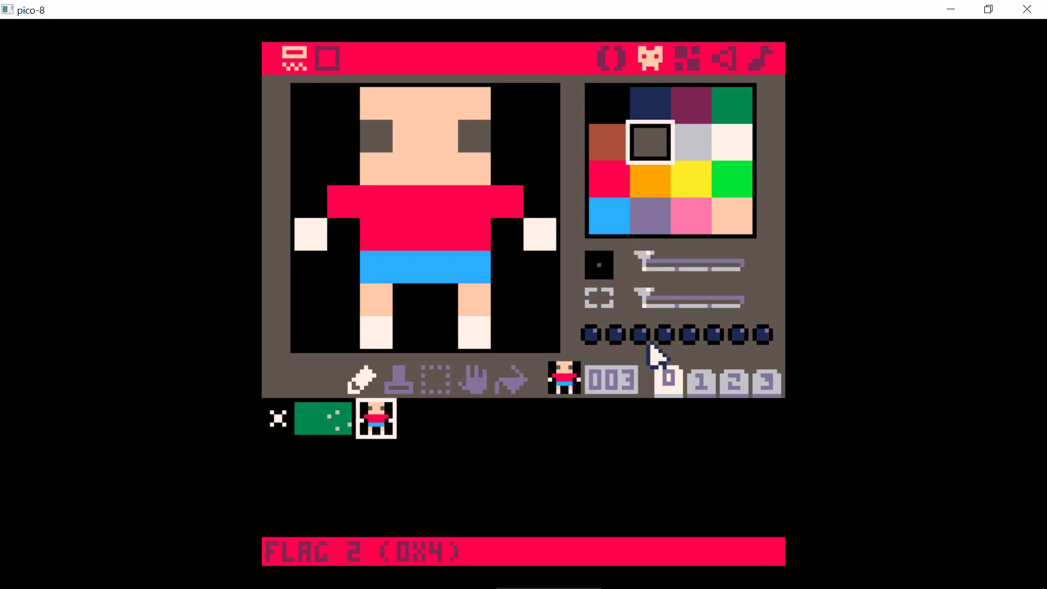
{"action": "left_click", "coordinate": [609, 60]}
{"action": "type", "text": "3"}
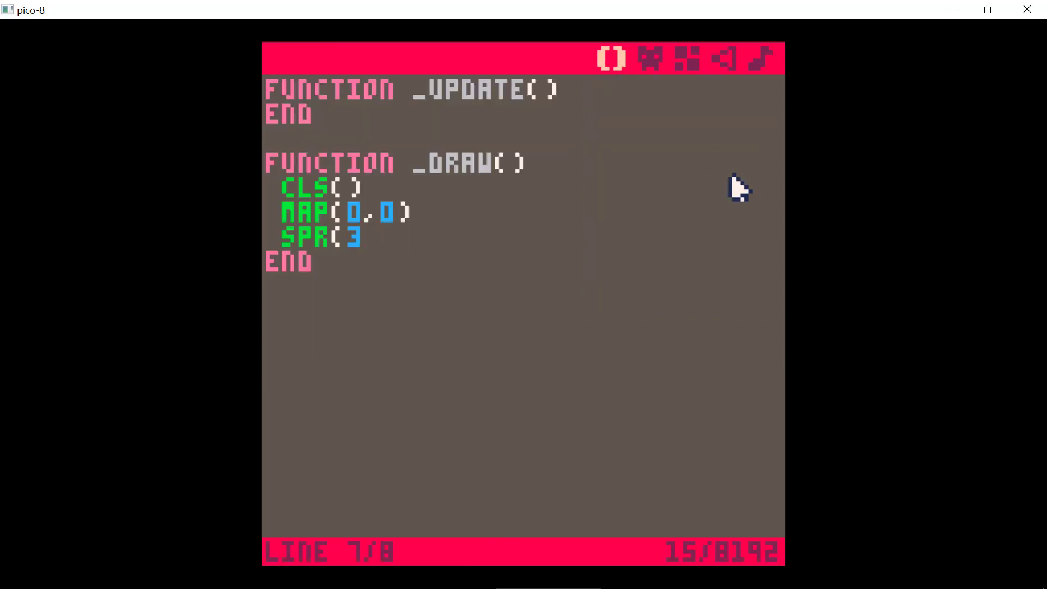
{"action": "type", "text": ")"}
{"action": "type", "text": ","}
{"action": "type", "text": "x,y"}
Declare x=64 and y=64 at the top of the code and run the game to check
{"action": "key", "text": "Up"}
{"action": "key", "text": "Up"}
{"action": "key", "text": "Up"}
{"action": "key", "text": "Up"}
{"action": "key", "text": "Up"}
{"action": "key", "text": "Up"}
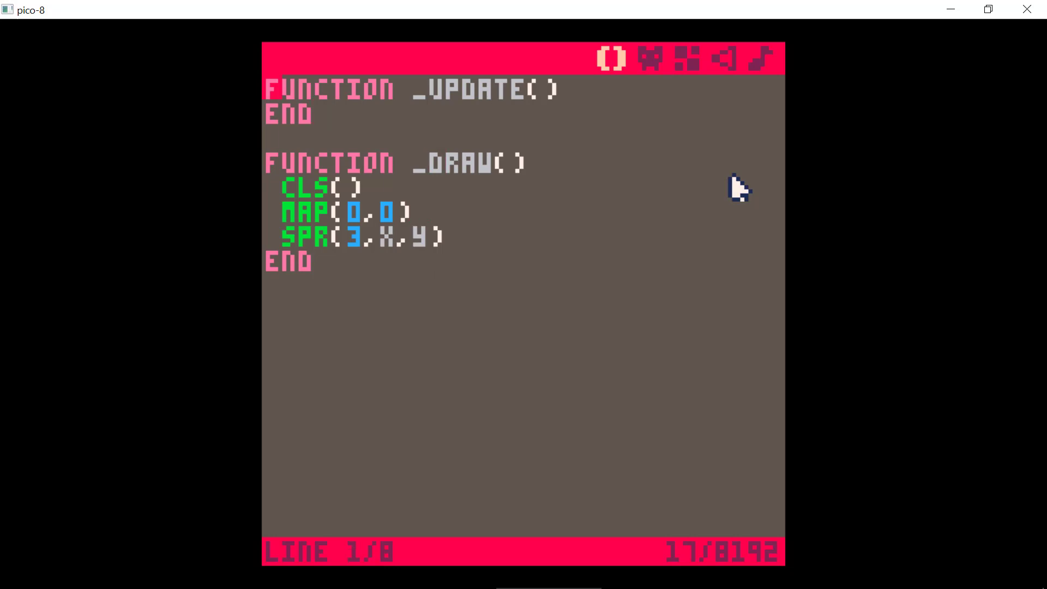
{"action": "key", "text": "Return"}
{"action": "key", "text": "Return"}
{"action": "key", "text": "Up"}
{"action": "key", "text": "Up"}
{"action": "type", "text": "x"}
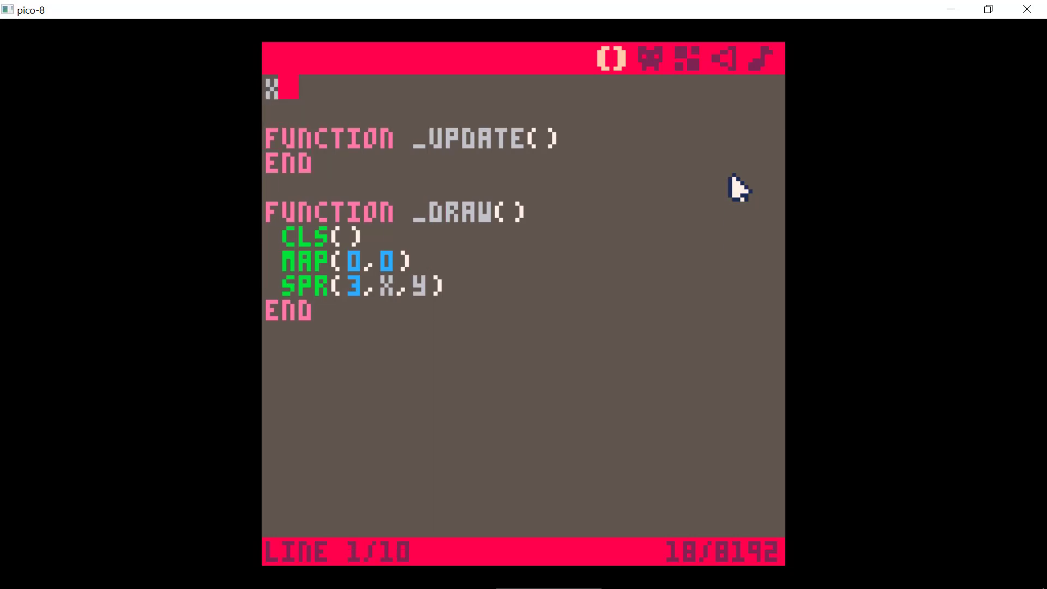
{"action": "type", "text": "=64"}
{"action": "key", "text": "Return"}
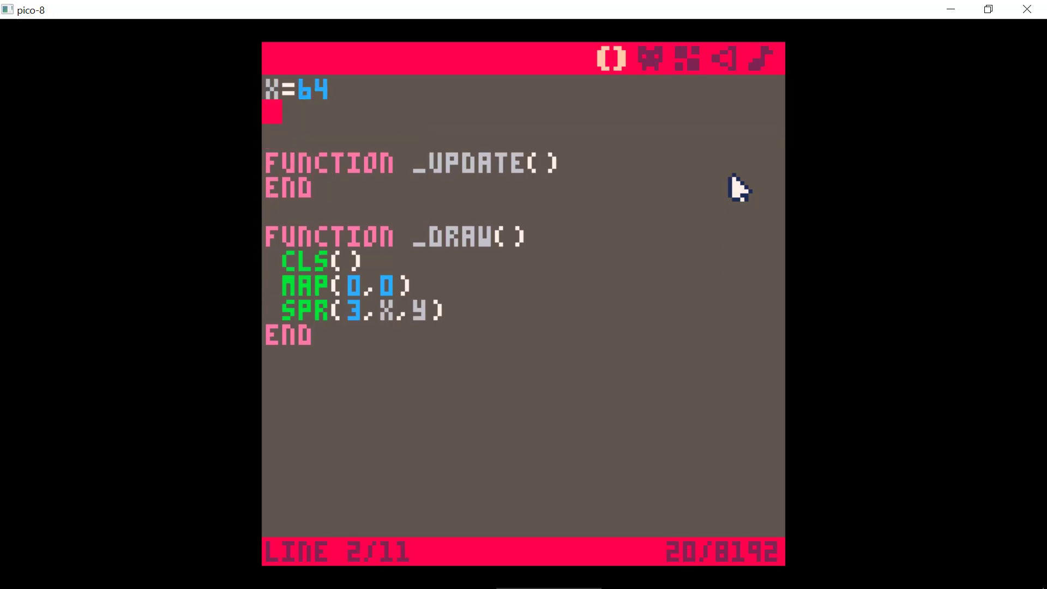
{"action": "type", "text": "y=64"}
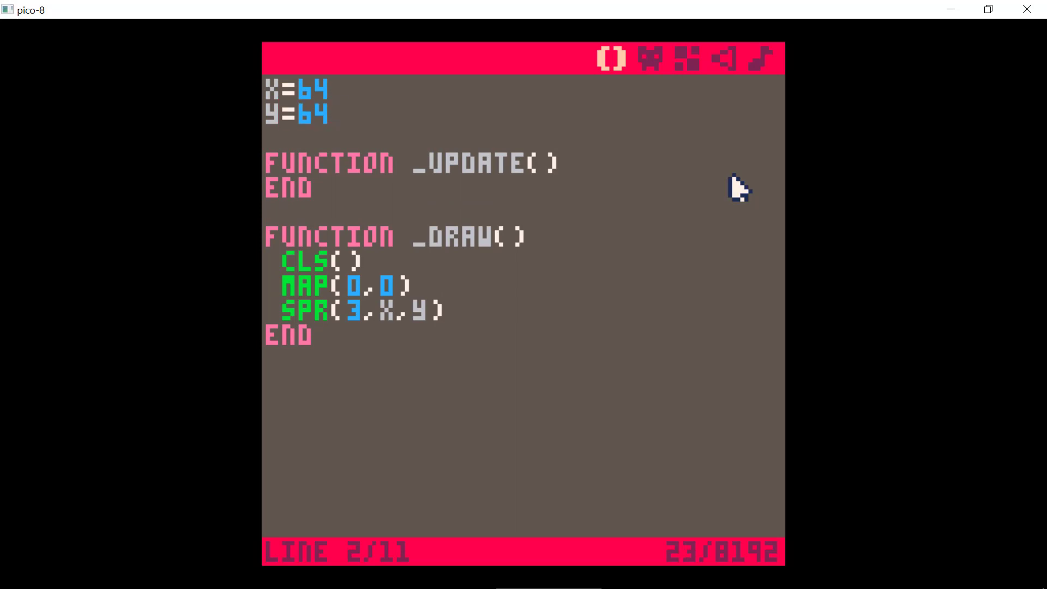
{"action": "key", "text": "ctrl+r"}
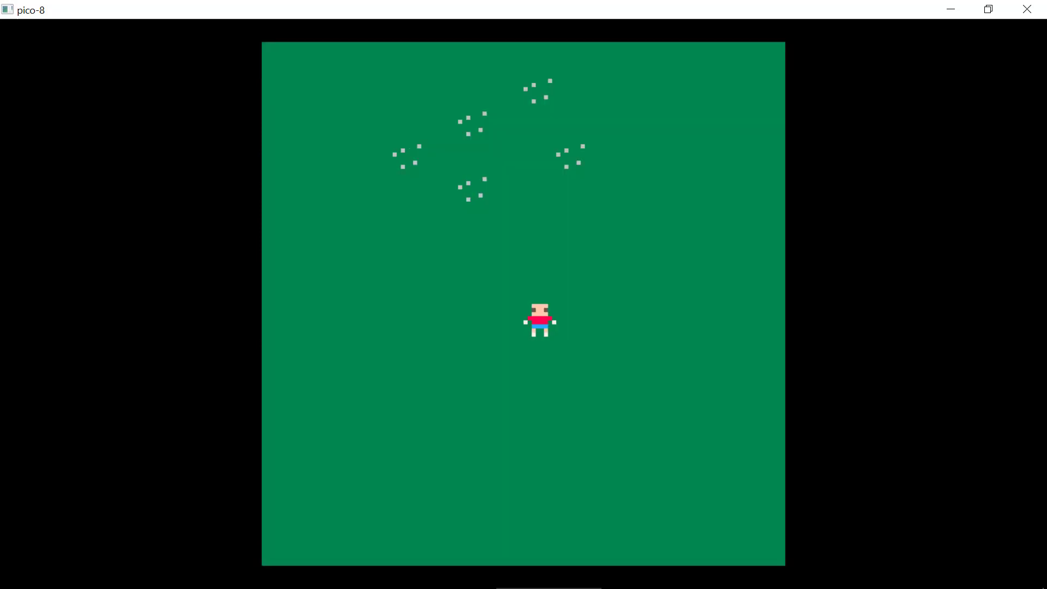
{"action": "key", "text": "Escape"}
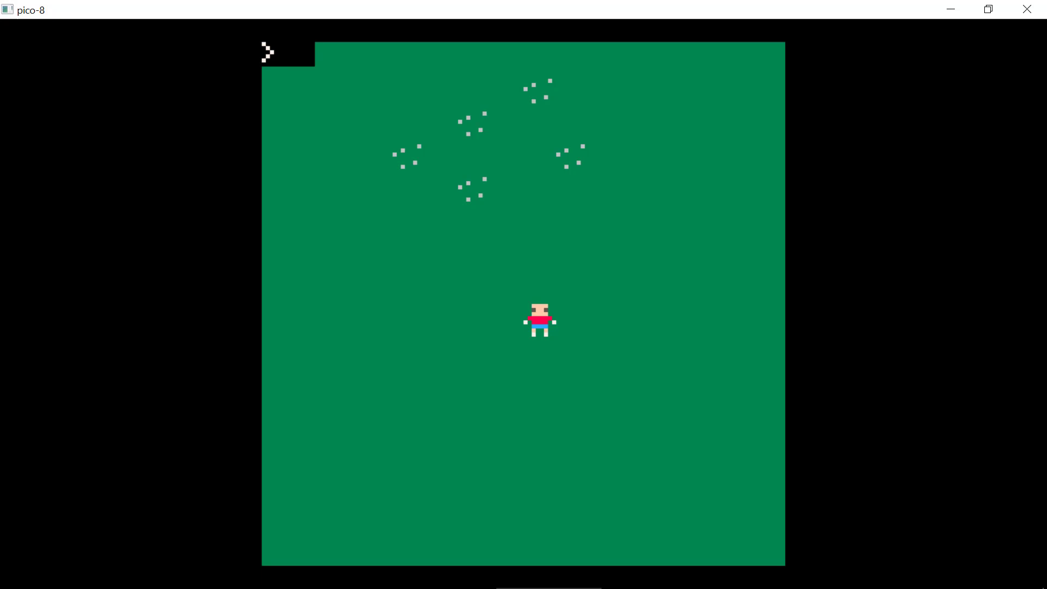
{"action": "key", "text": "Escape"}
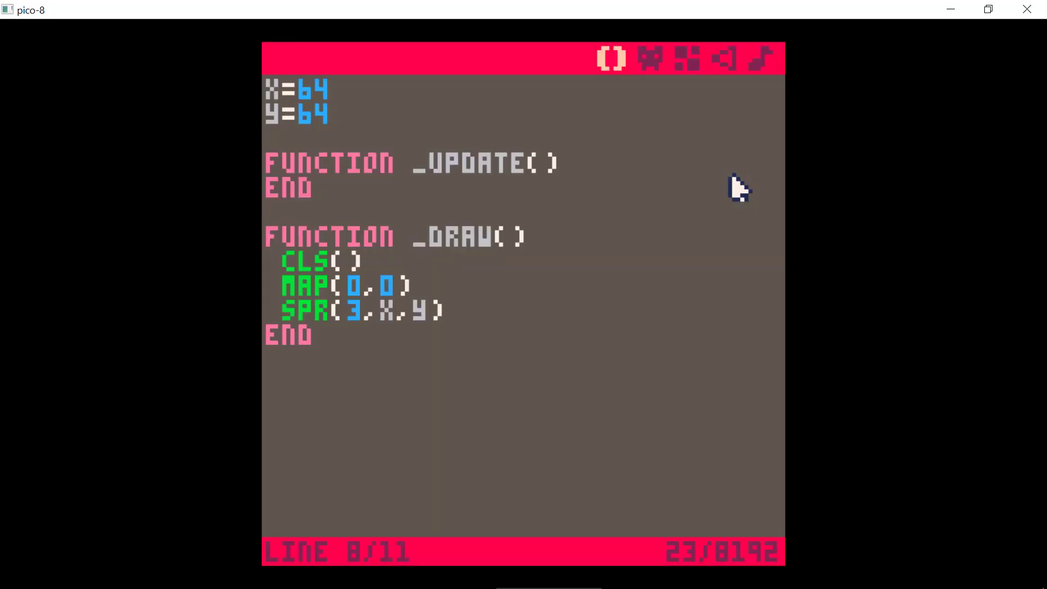
Change the call to spr(3,x-4,y-4) to centre the sprite and rerun the game
{"action": "key", "text": "Down"}
{"action": "key", "text": "Down"}
{"action": "type", "text": "-4,Y"}
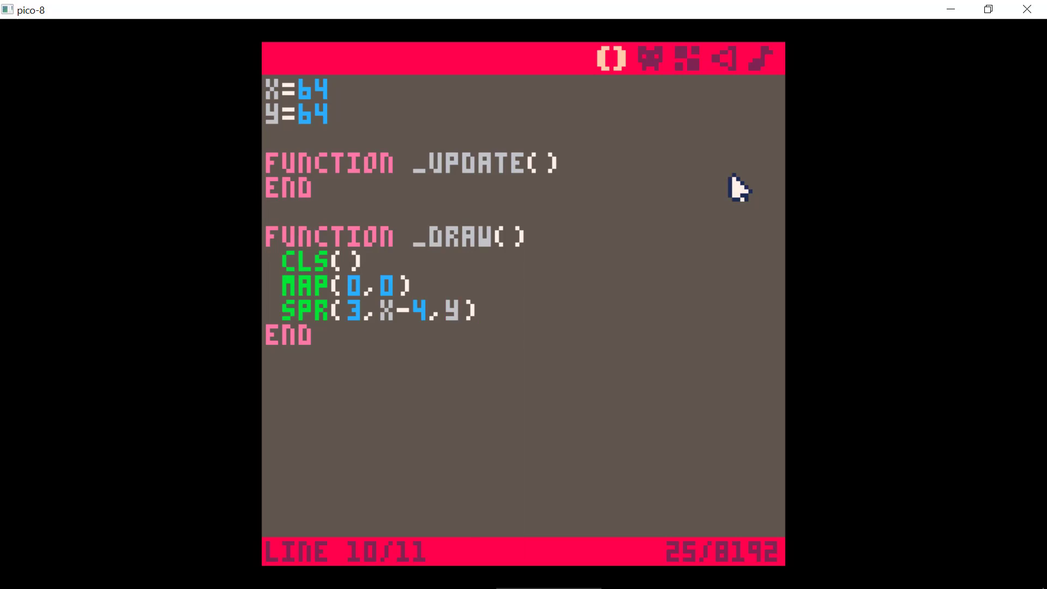
{"action": "type", "text": "-4"}
{"action": "key", "text": "ctrl+r"}
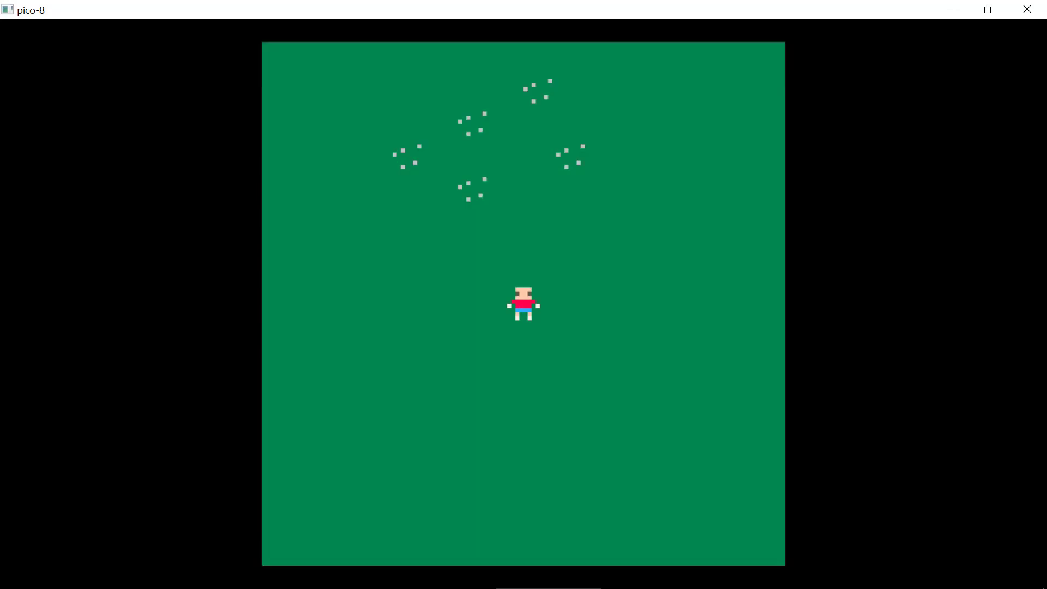
{"action": "key", "text": "Escape"}
{"action": "key", "text": "Escape"}
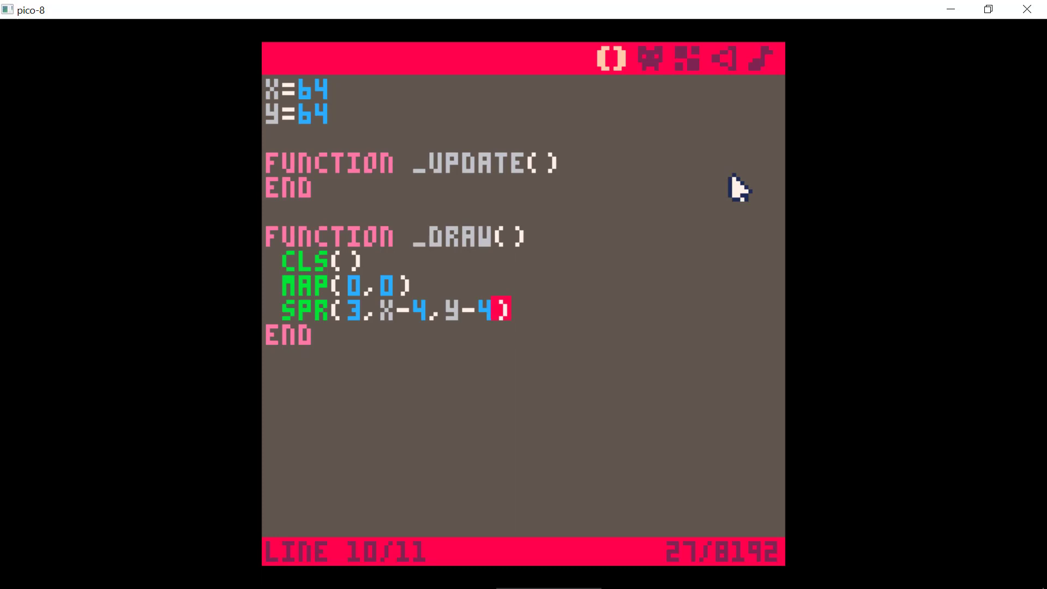
Write if (btn(0)) x-=2 in _update and duplicate it into four lines
{"action": "key", "text": "Up"}
{"action": "key", "text": "Up"}
{"action": "key", "text": "Up"}
{"action": "key", "text": "Up"}
{"action": "key", "text": "Return"}
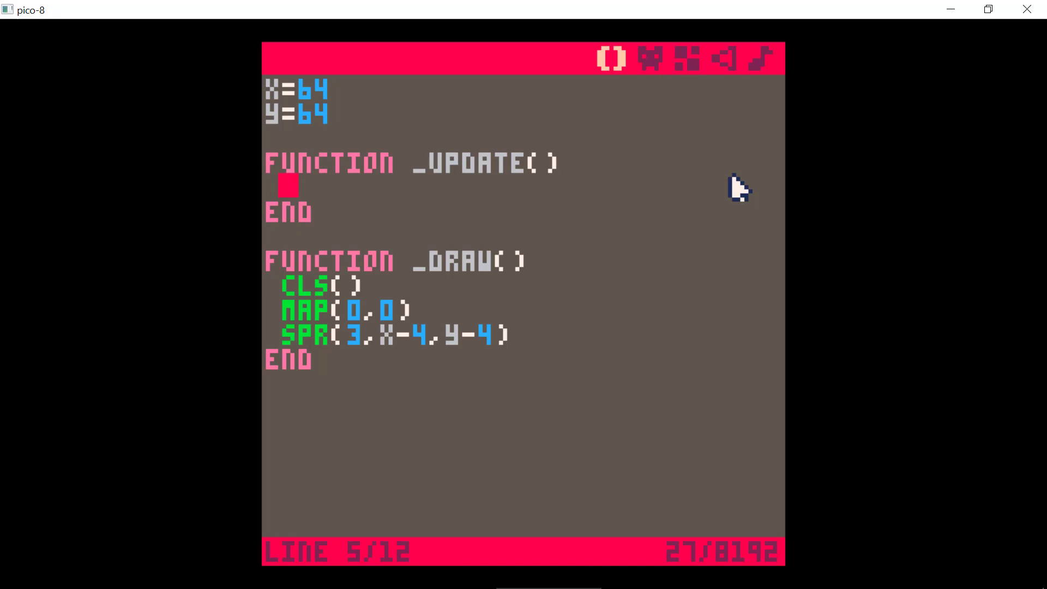
{"action": "type", "text": "if ("}
{"action": "type", "text": "bt"}
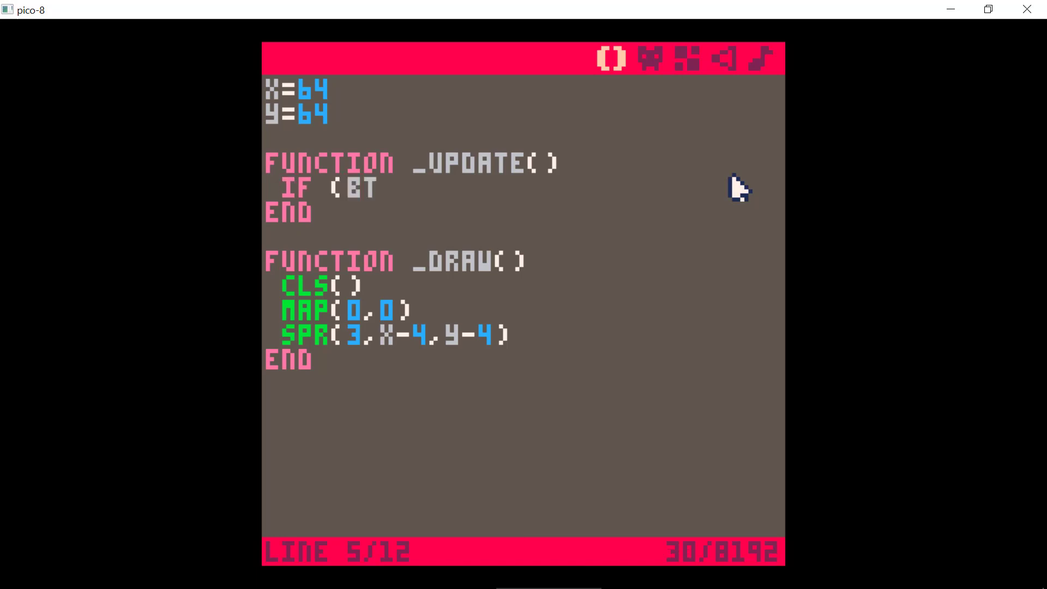
{"action": "type", "text": "n("}
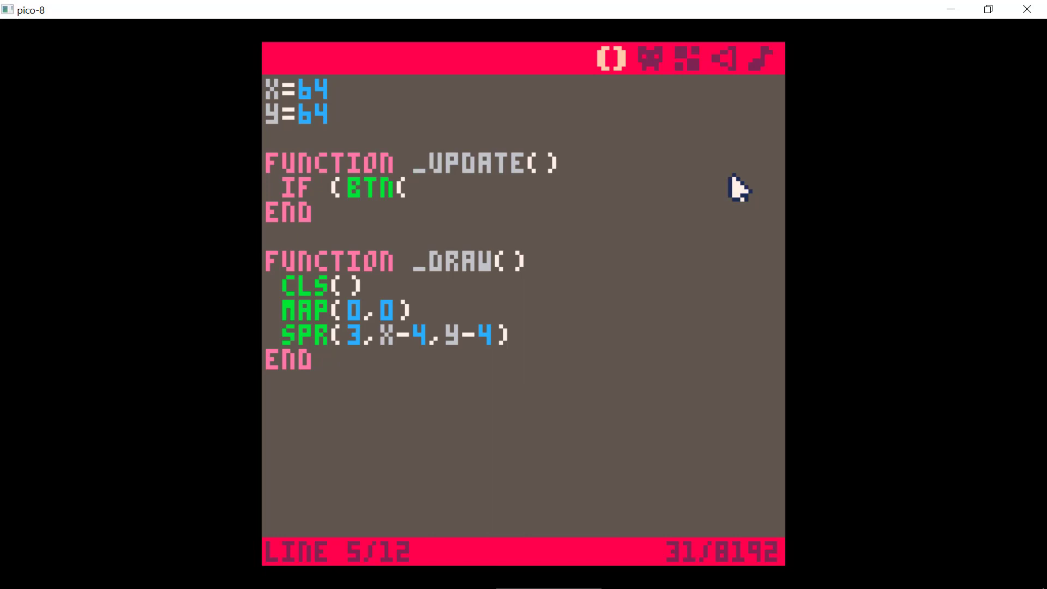
{"action": "type", "text": "0)"}
{"action": "type", "text": ")"}
{"action": "type", "text": " x-"}
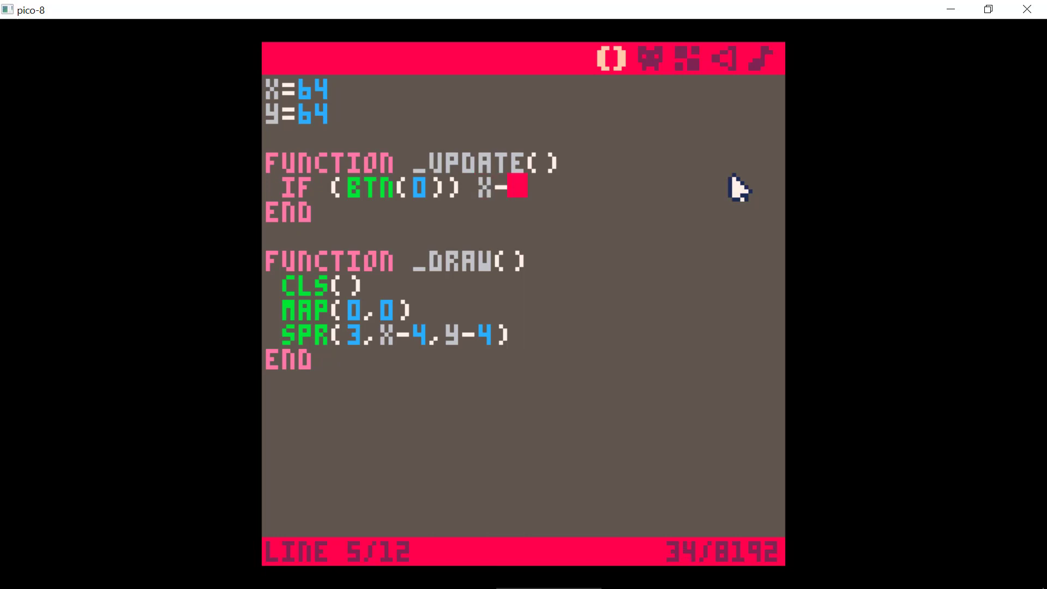
{"action": "type", "text": "=2"}
{"action": "key", "text": "Return"}
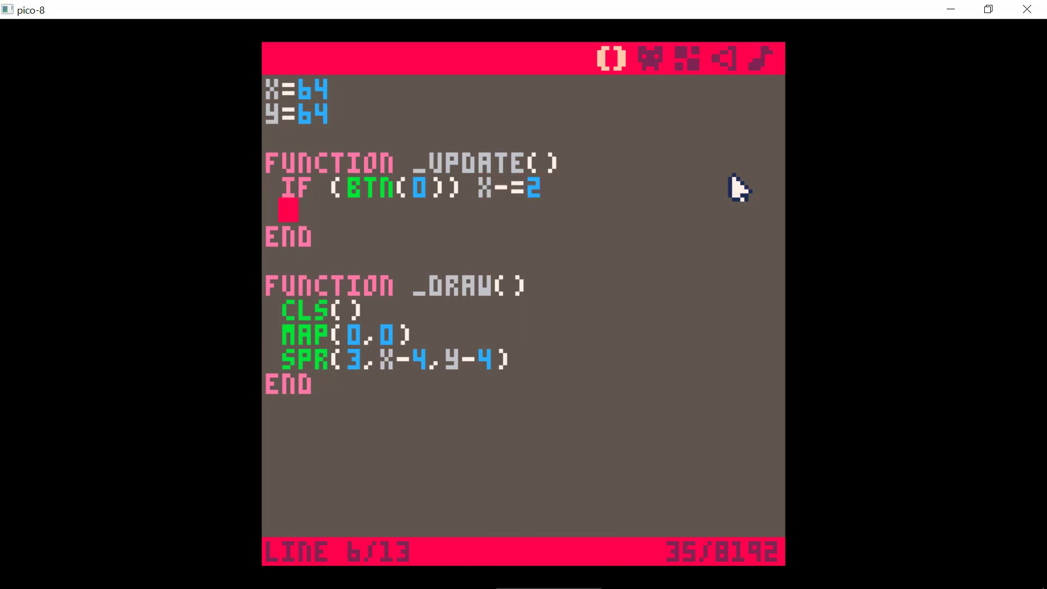
{"action": "key", "text": "shift+Down"}
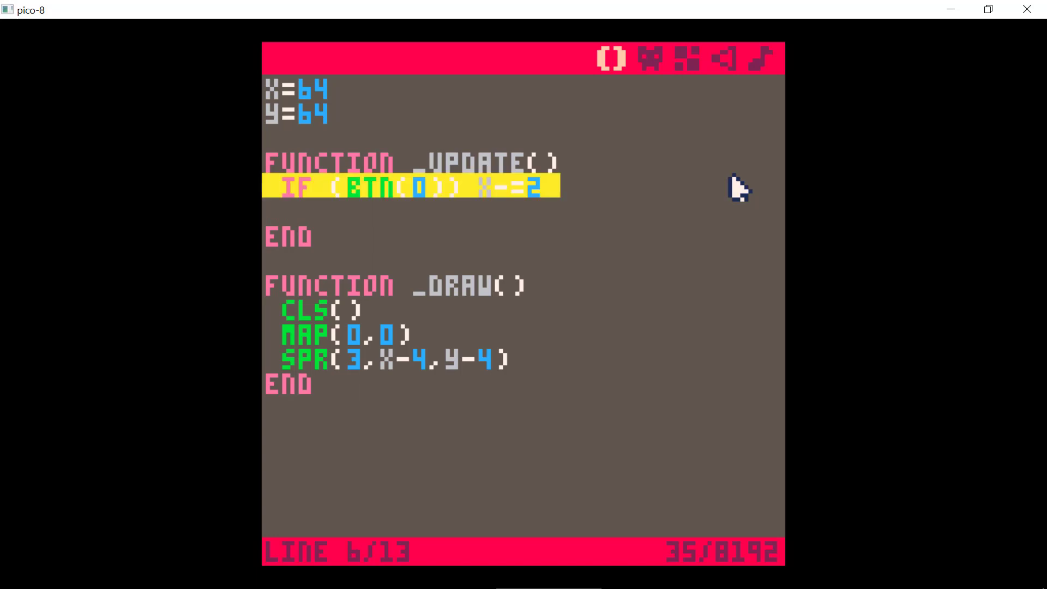
{"action": "key", "text": "ctrl+c"}
{"action": "key", "text": "ctrl+v"}
{"action": "key", "text": "ctrl+v"}
{"action": "key", "text": "ctrl+v"}
{"action": "key", "text": "BackSpace"}
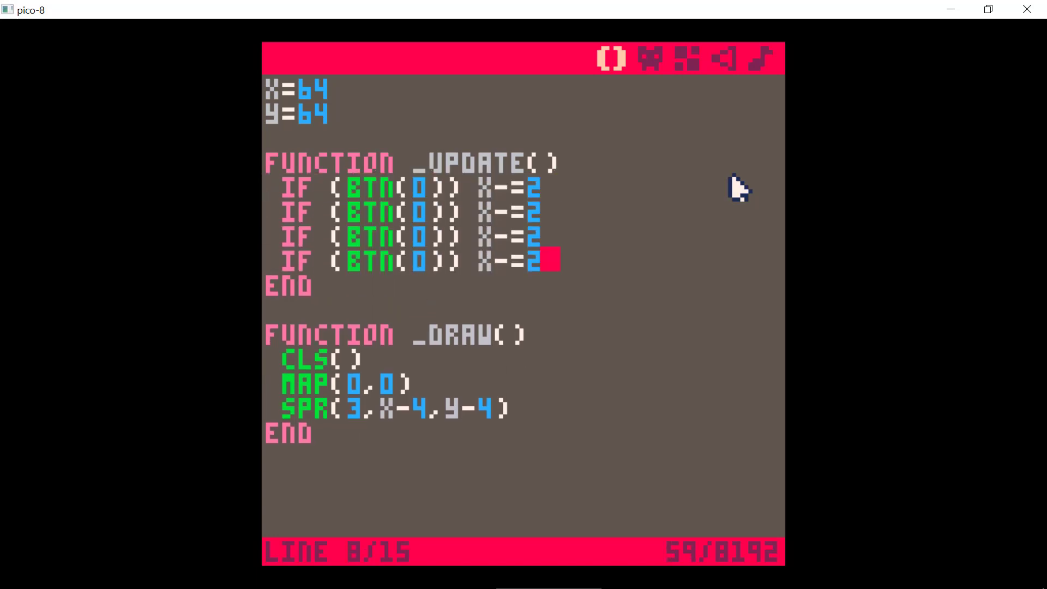
{"action": "key", "text": "Up"}
{"action": "key", "text": "Up"}
Renumber the copied checks to btn(1), btn(2) and btn(3)
{"action": "key", "text": "BackSpace"}
{"action": "type", "text": "("}
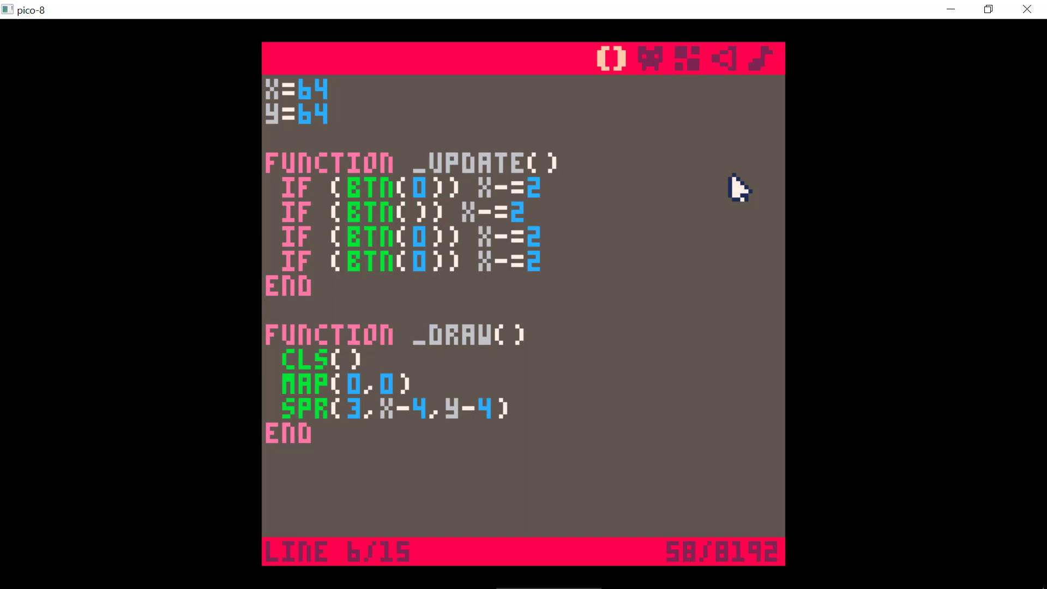
{"action": "key", "text": "Delete"}
{"action": "type", "text": "1"}
{"action": "key", "text": "Down"}
{"action": "key", "text": "Delete"}
{"action": "type", "text": "2"}
{"action": "key", "text": "Down"}
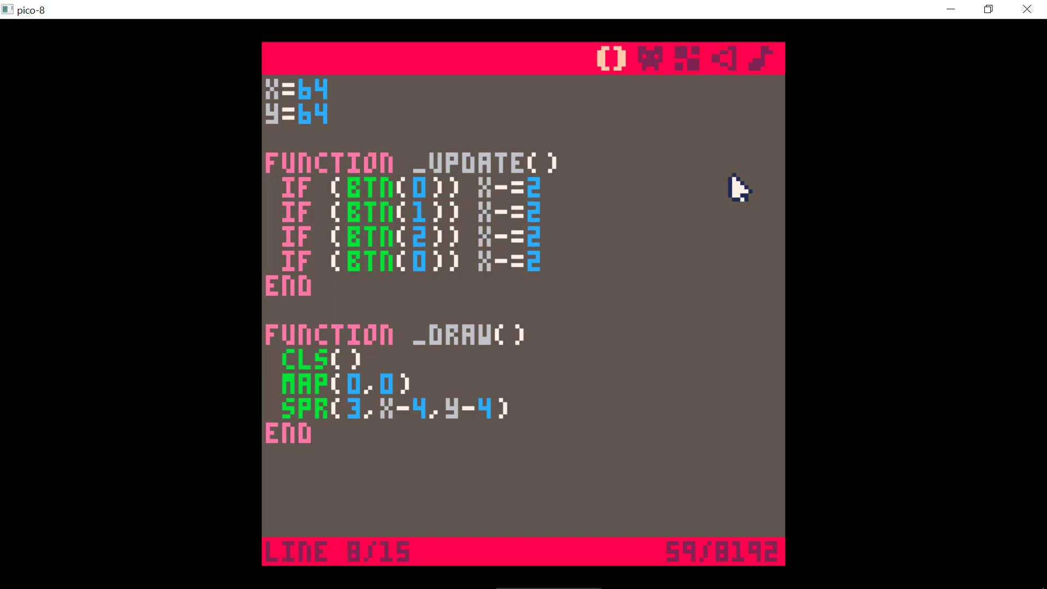
{"action": "key", "text": "Delete"}
{"action": "type", "text": "3"}
Edit the copies to x+=2, y-=2 and y+=2 for the other three directions
{"action": "key", "text": "Up"}
{"action": "key", "text": "Up"}
{"action": "key", "text": "Delete"}
{"action": "type", "text": "+"}
{"action": "key", "text": "Down"}
{"action": "key", "text": "BackSpace"}
{"action": "type", "text": "y"}
{"action": "key", "text": "Down"}
{"action": "key", "text": "BackSpace"}
{"action": "type", "text": "y"}
{"action": "key", "text": "BackSpace"}
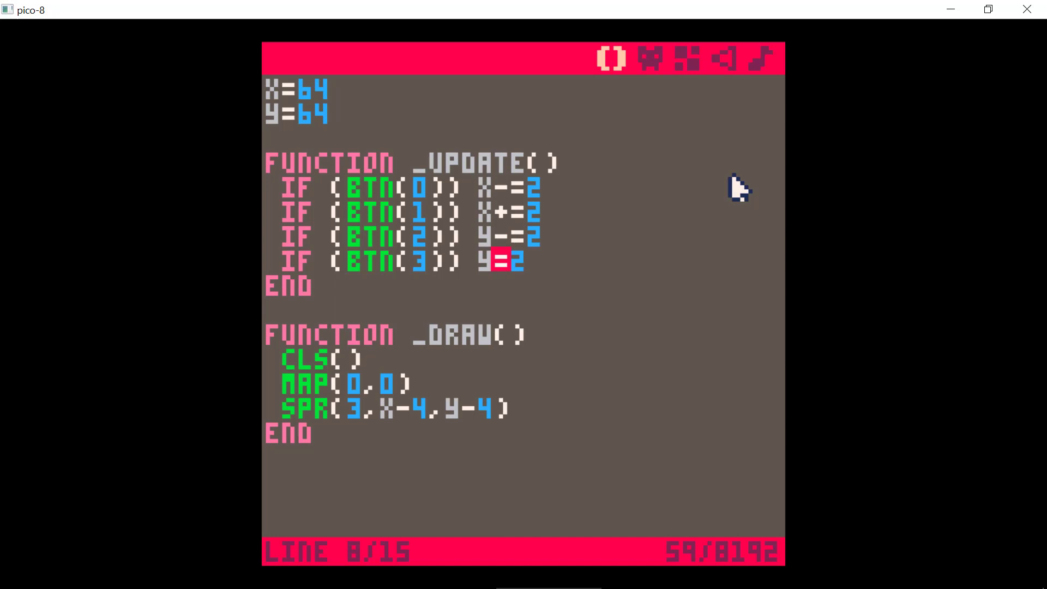
{"action": "type", "text": "+"}
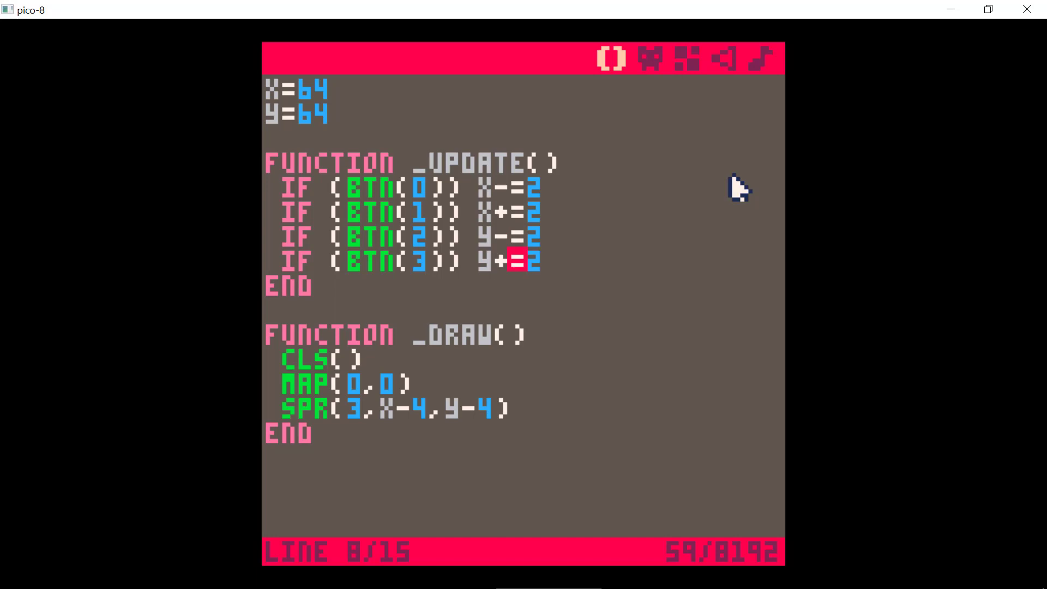
Run the game, test moving the player around the grass map, then stop it
{"action": "key", "text": "ctrl+r"}
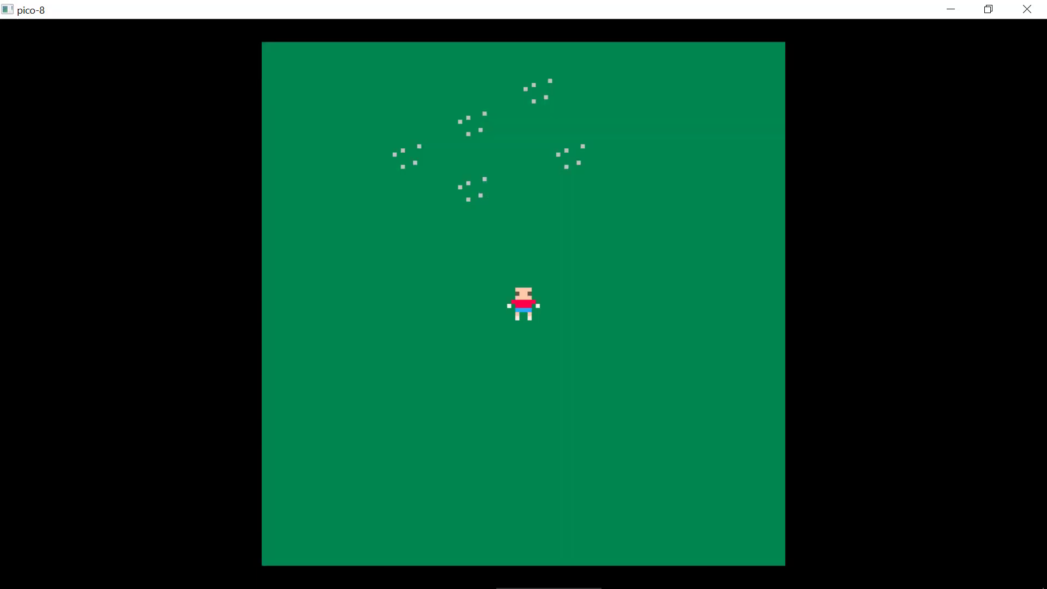
{"action": "key", "text": "Right"}
{"action": "key", "text": "Up"}
{"action": "key", "text": "Left"}
{"action": "key", "text": "Down"}
{"action": "key", "text": "Right"}
{"action": "key", "text": "Right"}
{"action": "key", "text": "Up"}
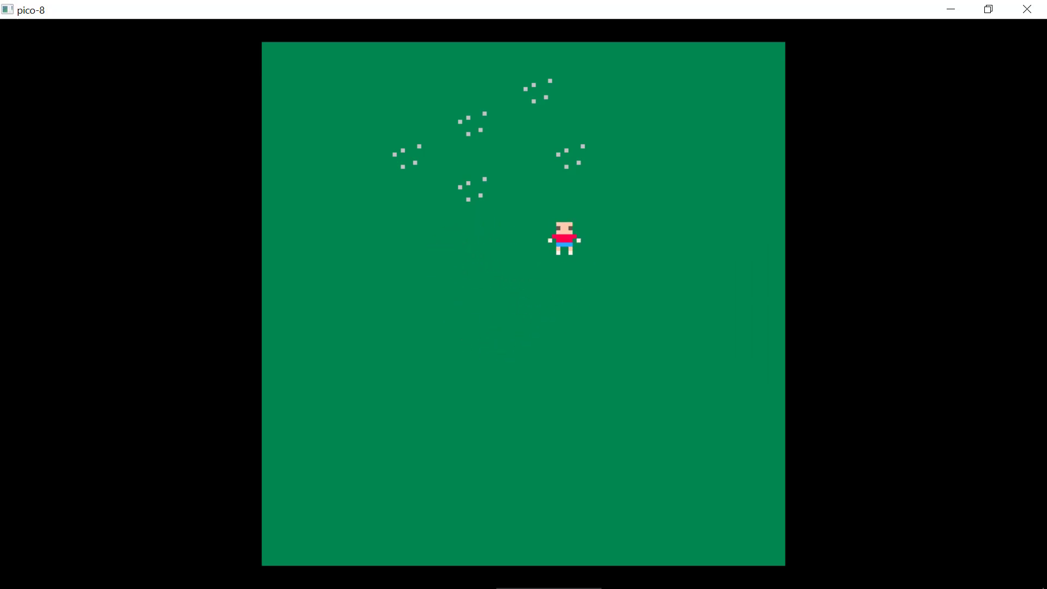
{"action": "key", "text": "Left"}
{"action": "key", "text": "Down"}
{"action": "key", "text": "Right"}
{"action": "key", "text": "Up"}
{"action": "key", "text": "Left"}
{"action": "key", "text": "Up"}
{"action": "key", "text": "Left"}
{"action": "key", "text": "Down"}
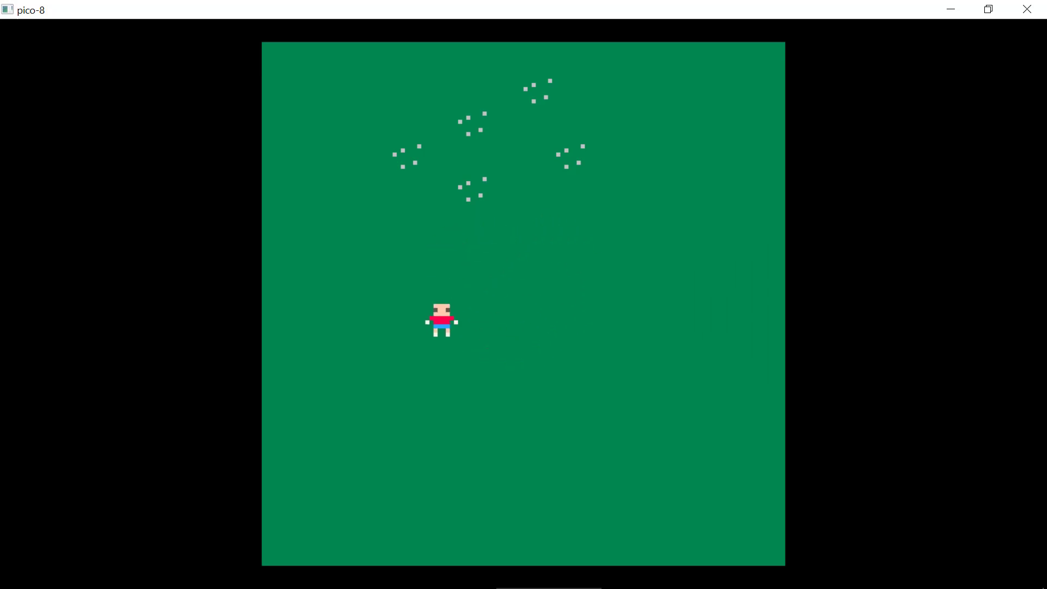
{"action": "key", "text": "Escape"}
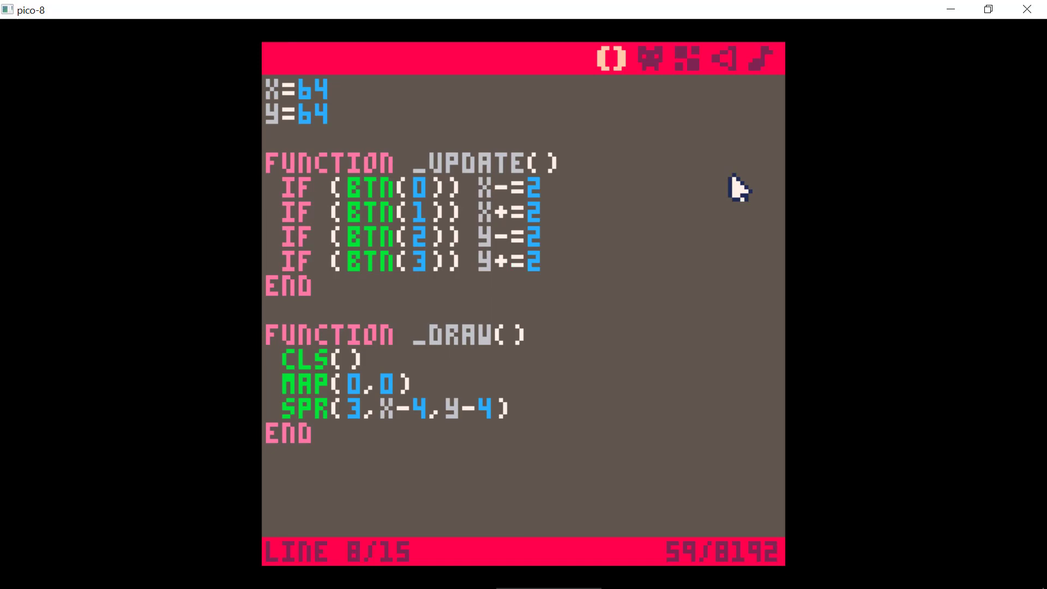
Add CAMX=0 and CAMY=0 as the first lines of the code
{"action": "key", "text": "Up"}
{"action": "key", "text": "Up"}
{"action": "key", "text": "Up"}
{"action": "key", "text": "Up"}
{"action": "key", "text": "Up"}
{"action": "key", "text": "Return"}
{"action": "key", "text": "Up"}
{"action": "type", "text": "CAMX"}
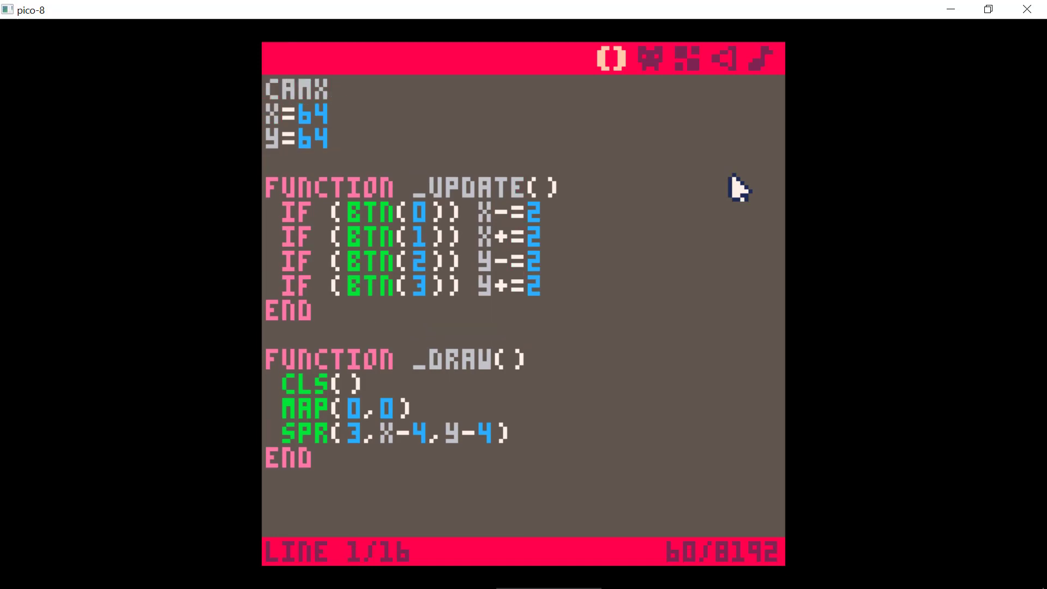
{"action": "type", "text": "=0"}
{"action": "key", "text": "Return"}
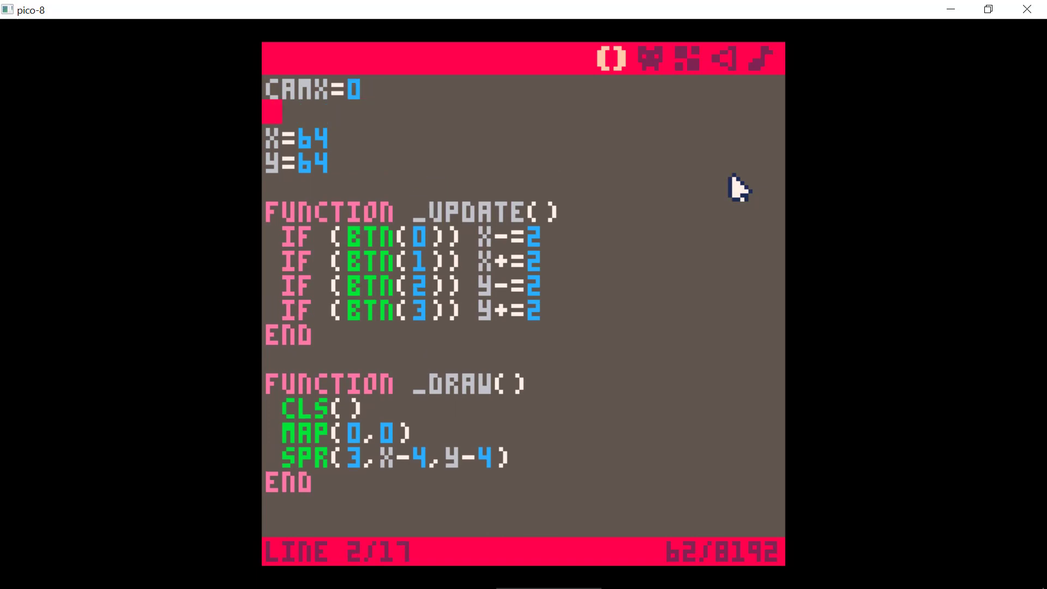
{"action": "type", "text": "CAMY=0"}
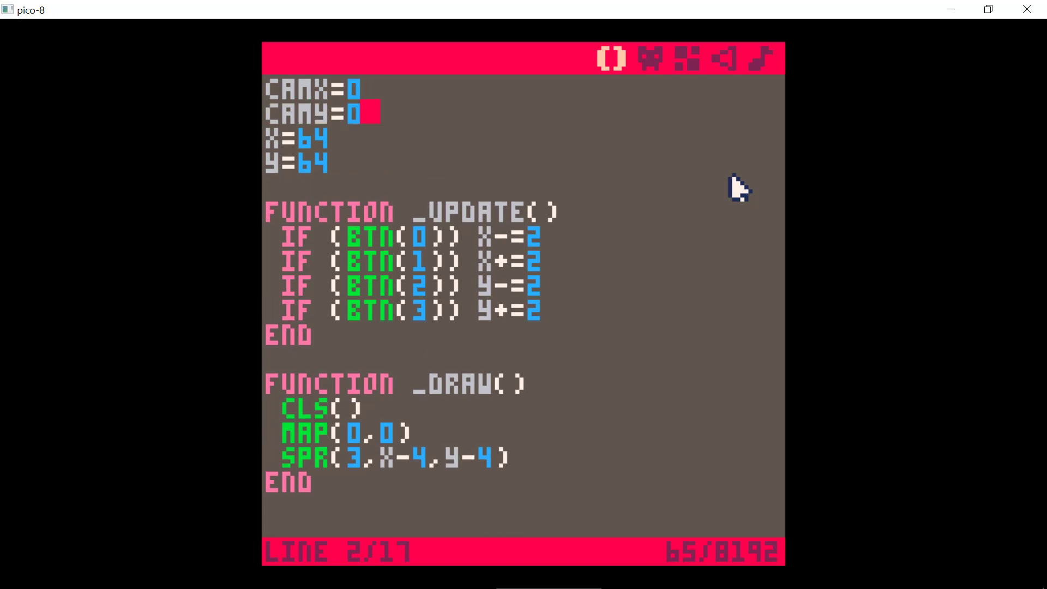
Insert CAMERA(CAMX,CAMY) after CLS() and run the game
{"action": "key", "text": "Down"}
{"action": "key", "text": "Down"}
{"action": "key", "text": "Down"}
{"action": "key", "text": "Down"}
{"action": "key", "text": "Down"}
{"action": "key", "text": "Down"}
{"action": "key", "text": "Down"}
{"action": "key", "text": "Down"}
{"action": "key", "text": "Down"}
{"action": "key", "text": "Down"}
{"action": "key", "text": "Return"}
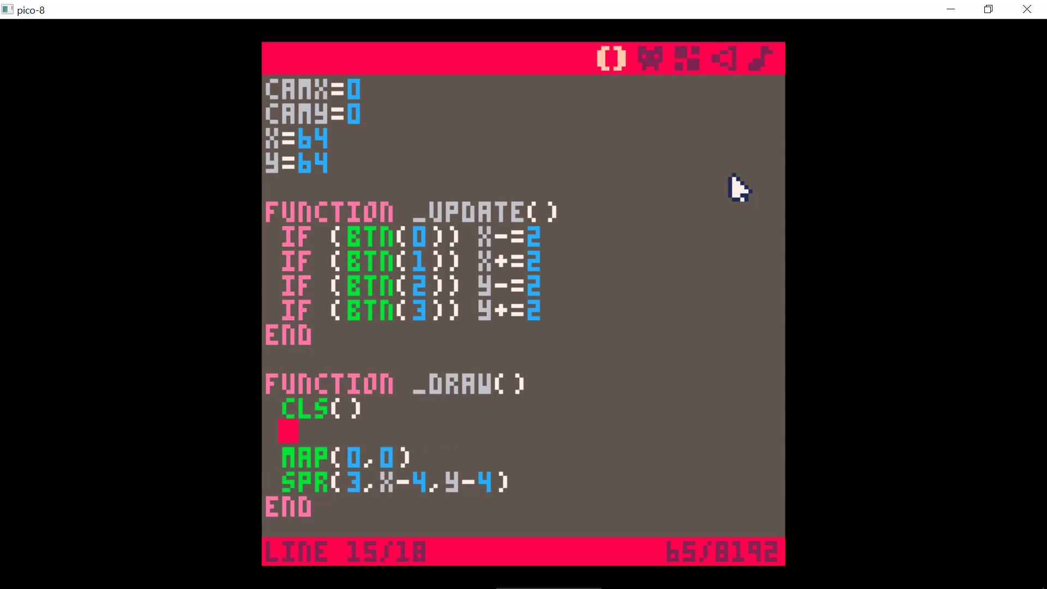
{"action": "type", "text": "CAMERA"}
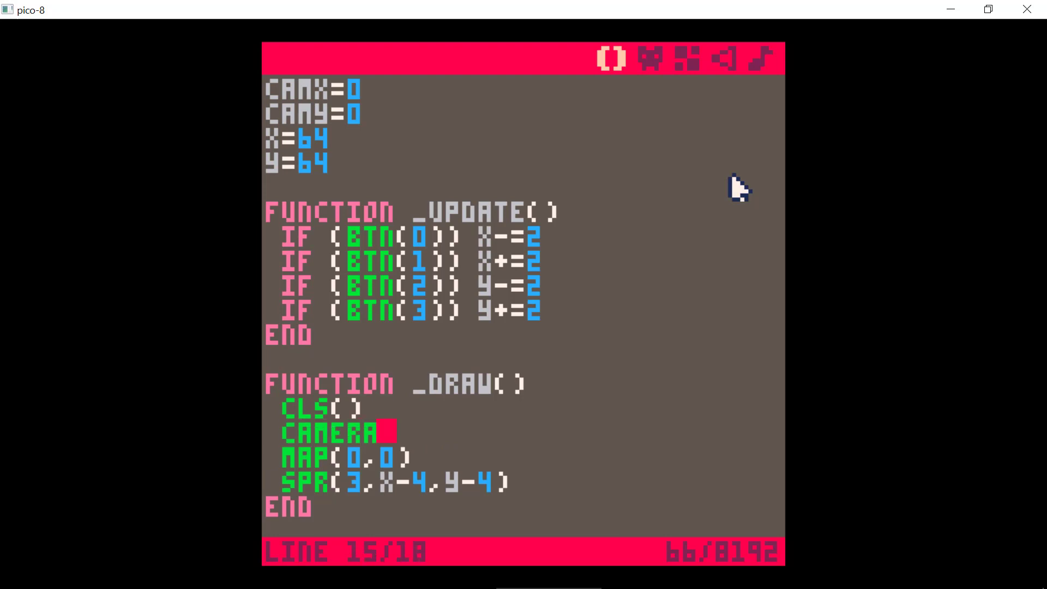
{"action": "type", "text": "(C"}
{"action": "type", "text": "AMX"}
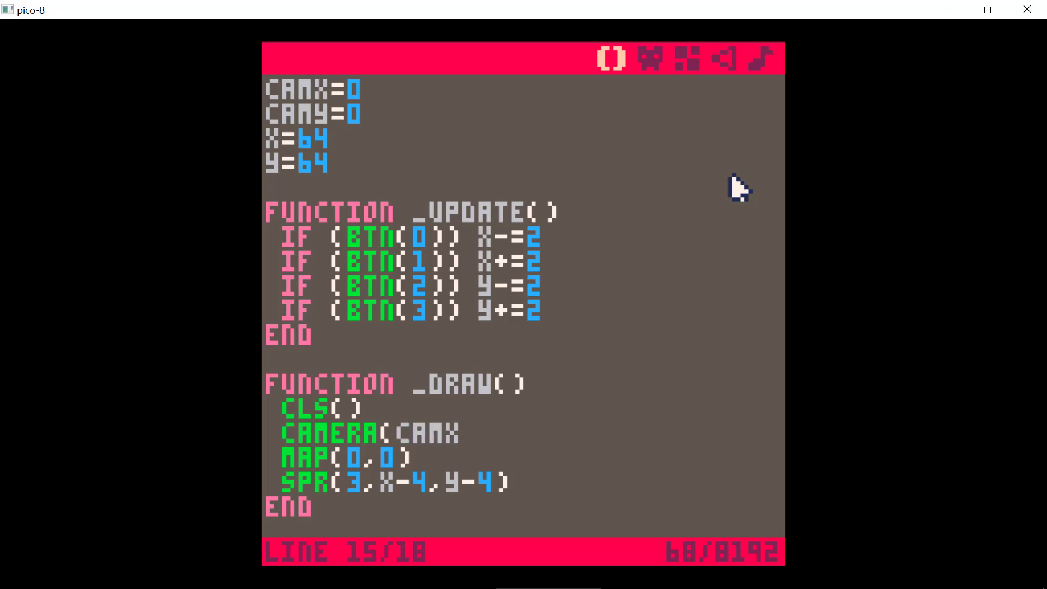
{"action": "type", "text": ",CAM"}
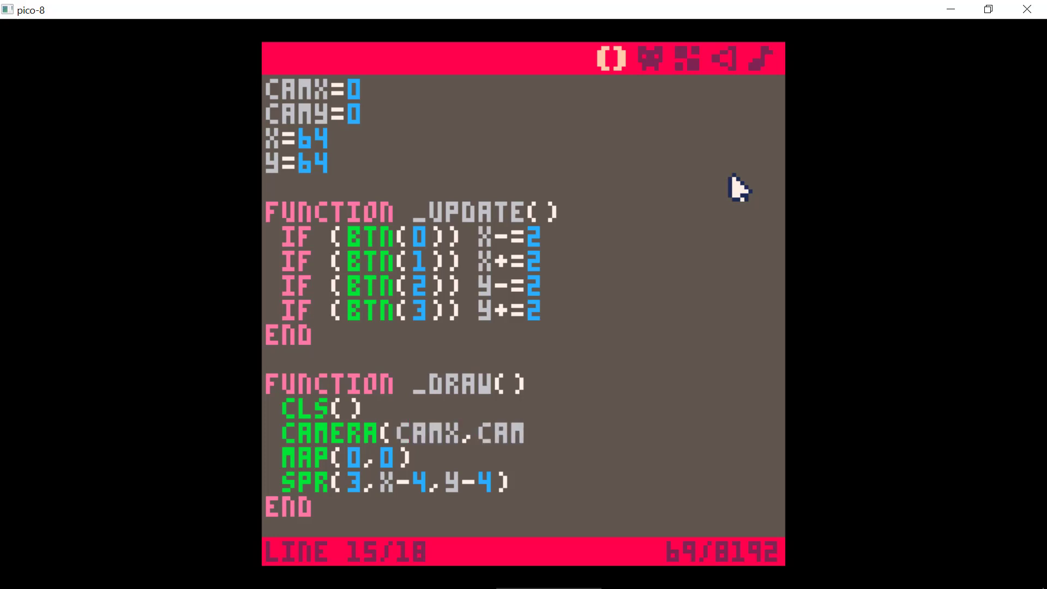
{"action": "type", "text": "Y)"}
{"action": "key", "text": "ctrl+r"}
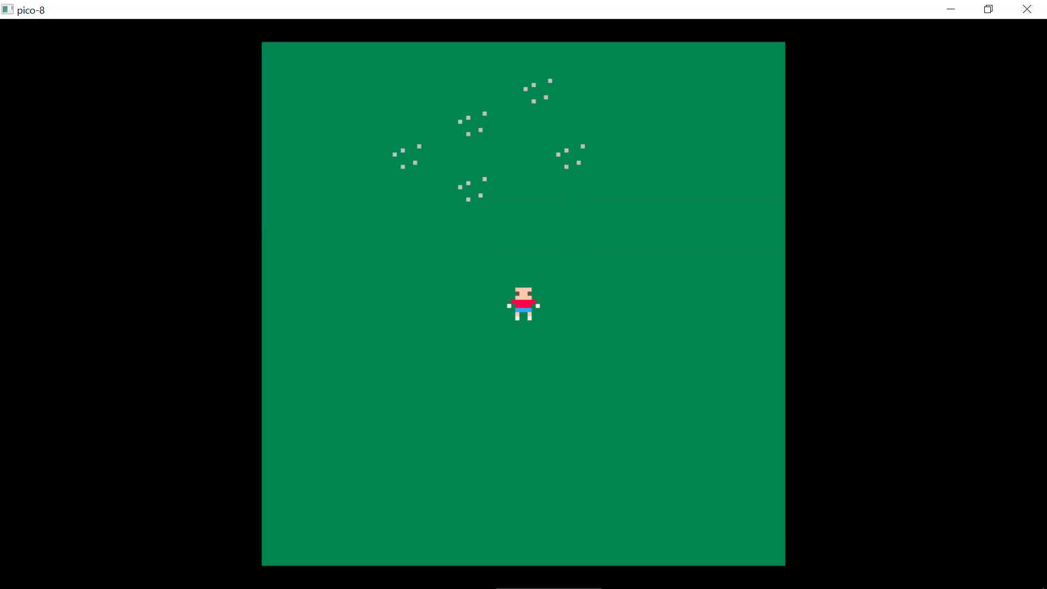
Move the player briefly with the arrow keys, then stop the game
{"action": "key", "text": "Up"}
{"action": "key", "text": "Left"}
{"action": "key", "text": "Down"}
{"action": "key", "text": "Right"}
{"action": "key", "text": "Escape"}
{"action": "key", "text": "Escape"}
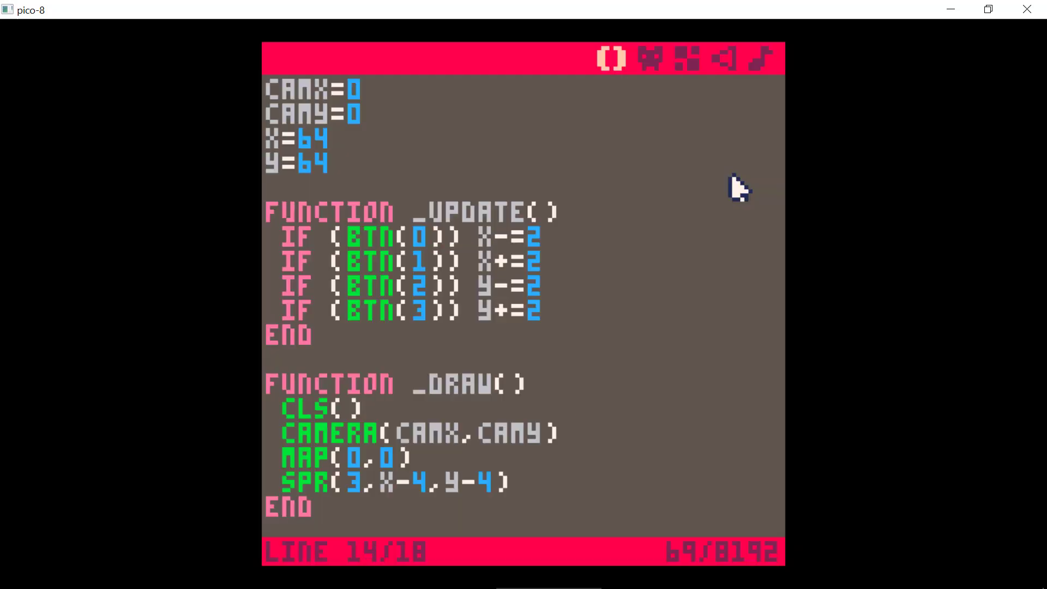
Append ; CAMX-=2 and ; CAMX+=2 to the left and right movement lines
{"action": "key", "text": "Up"}
{"action": "key", "text": "Up"}
{"action": "key", "text": "Up"}
{"action": "key", "text": "Up"}
{"action": "key", "text": "Up"}
{"action": "key", "text": "Up"}
{"action": "key", "text": "Up"}
{"action": "type", "text": ";"}
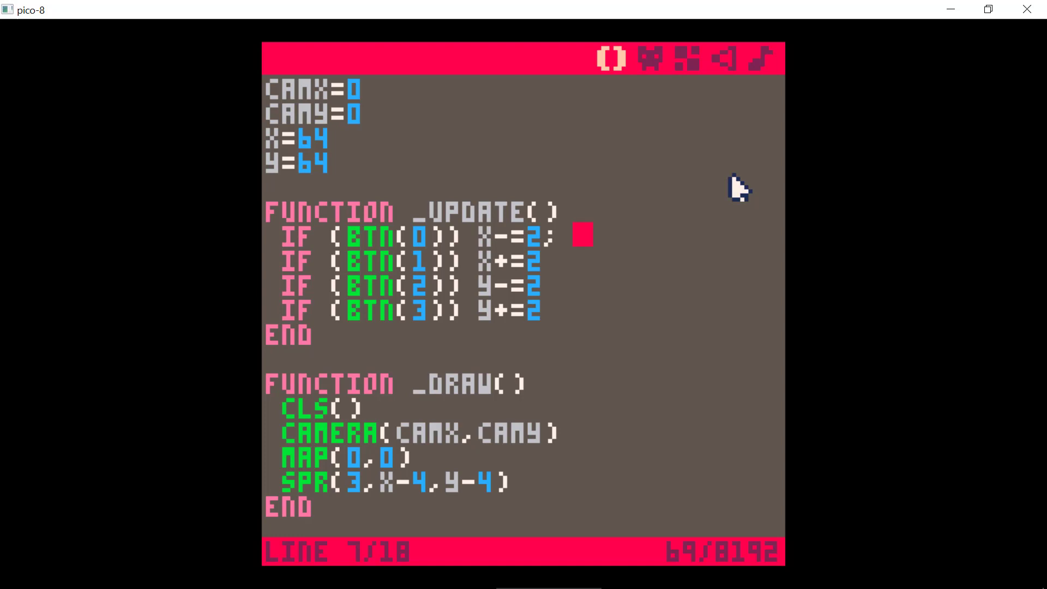
{"action": "type", "text": "CAMX"}
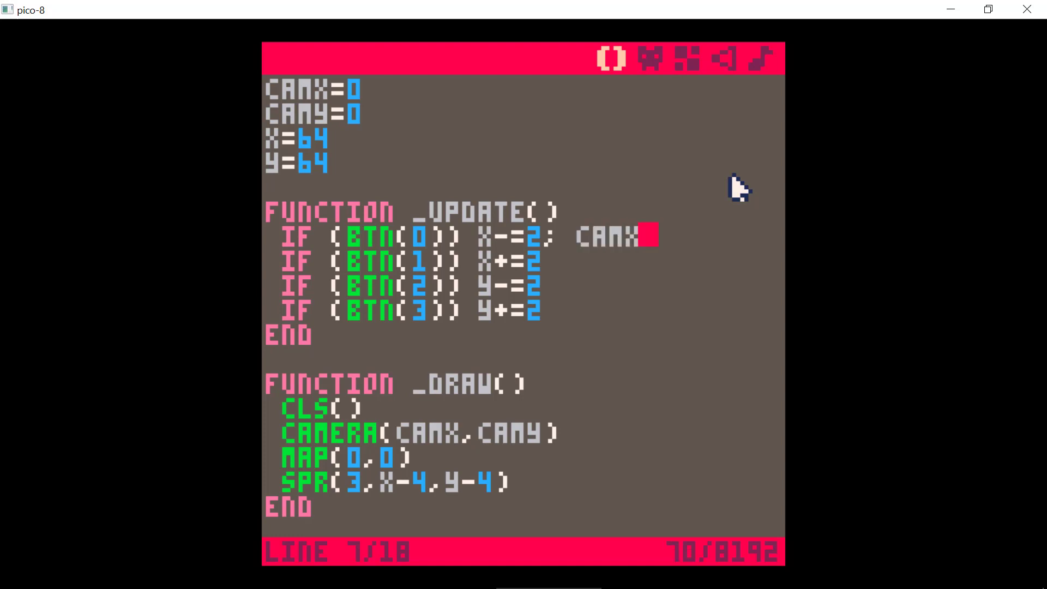
{"action": "type", "text": "-"}
{"action": "type", "text": "=2"}
{"action": "key", "text": "Down"}
{"action": "type", "text": "; CAM"}
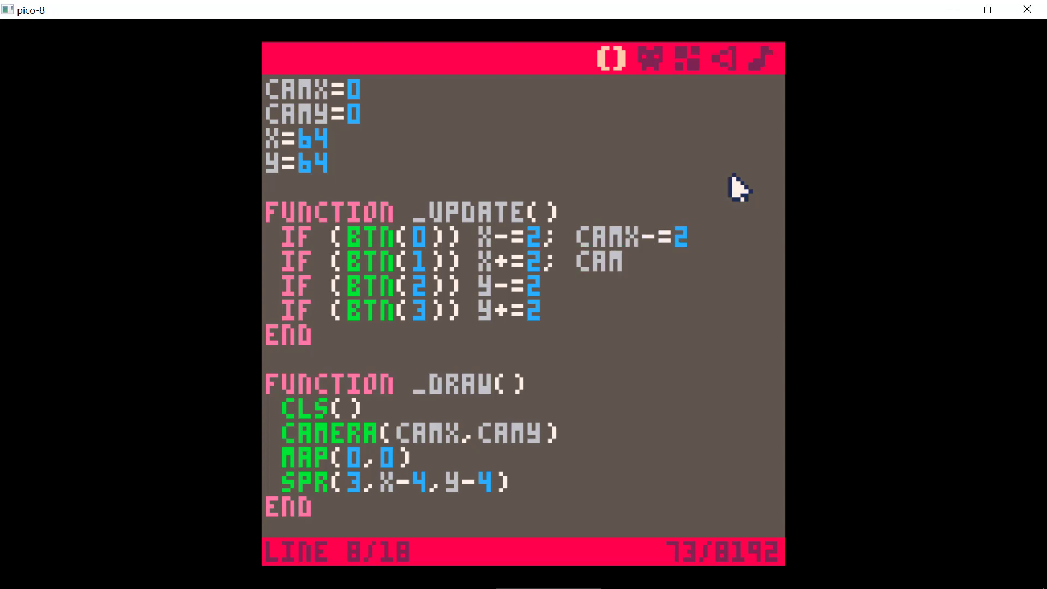
{"action": "type", "text": "X"}
{"action": "type", "text": "+="}
{"action": "type", "text": "2"}
{"action": "key", "text": "Return"}
{"action": "key", "text": "BackSpace"}
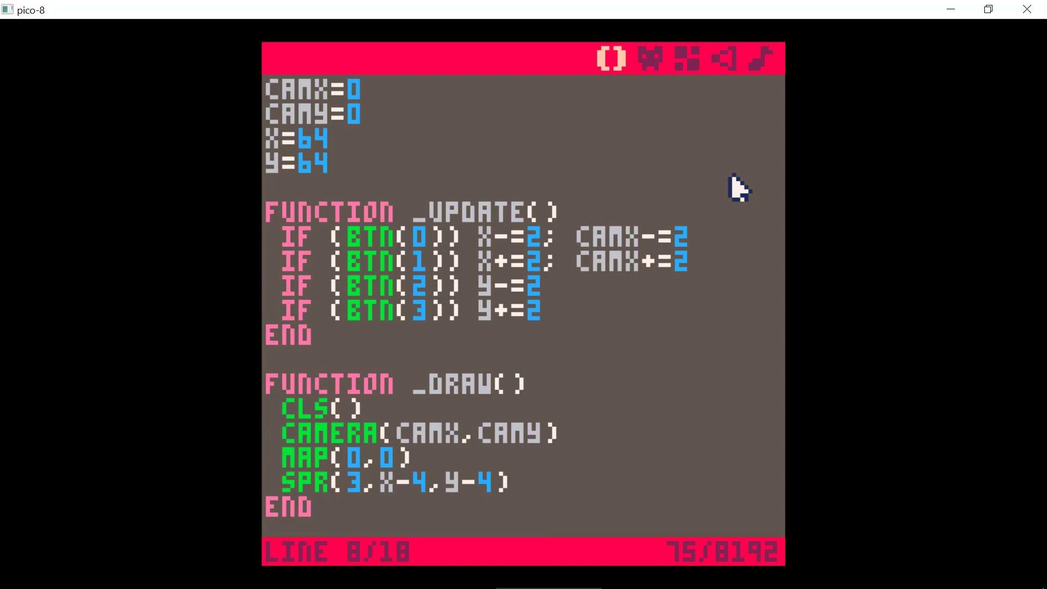
Append ; CAMY-=2 and ; CAMY+=2 to the up and down lines, then run
{"action": "key", "text": "Down"}
{"action": "type", "text": "; "}
{"action": "type", "text": "CAMY"}
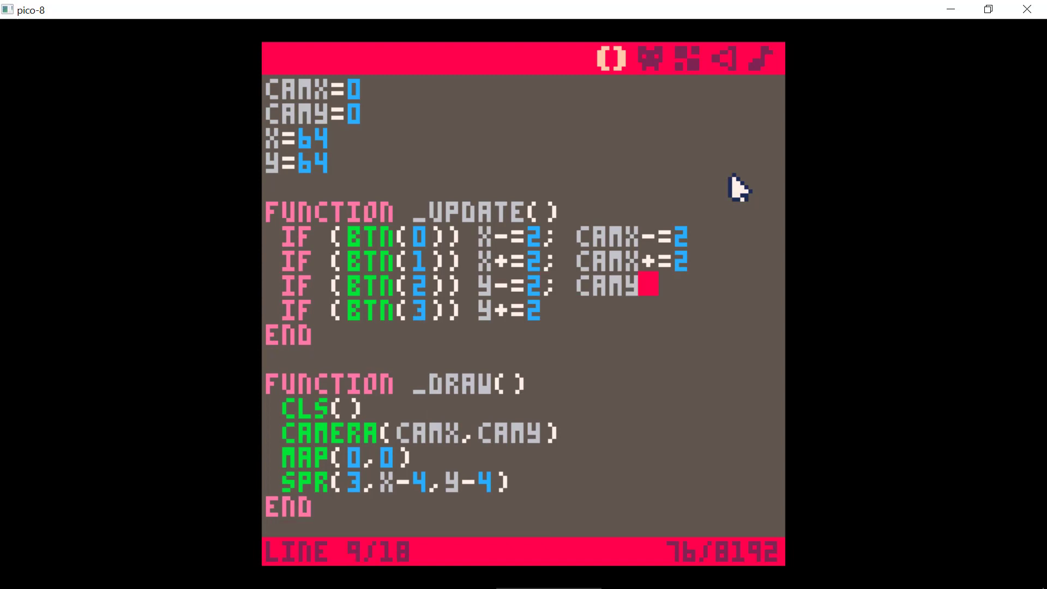
{"action": "type", "text": "-=2"}
{"action": "key", "text": "Down"}
{"action": "type", "text": "; CA"}
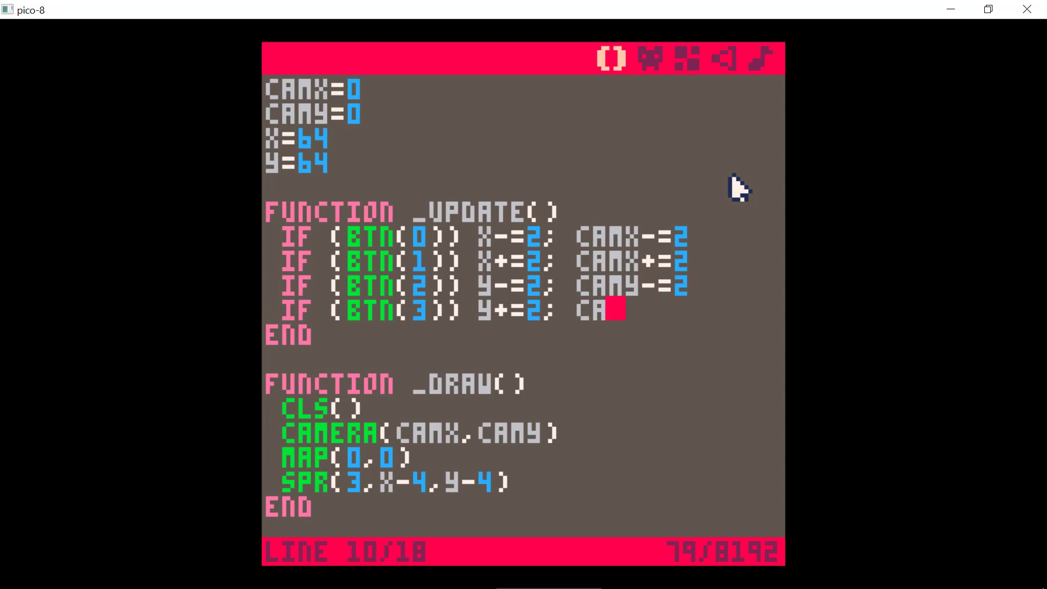
{"action": "type", "text": "MY+=2"}
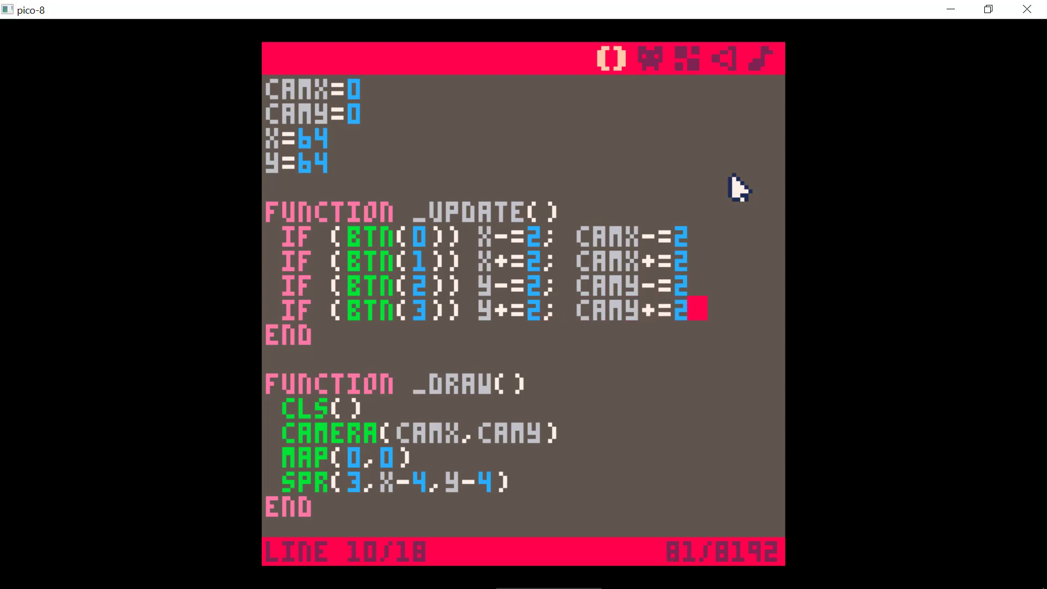
{"action": "key", "text": "ctrl+r"}
Walk the player in all four directions and watch the grass map scroll around it
{"action": "key", "text": "Right"}
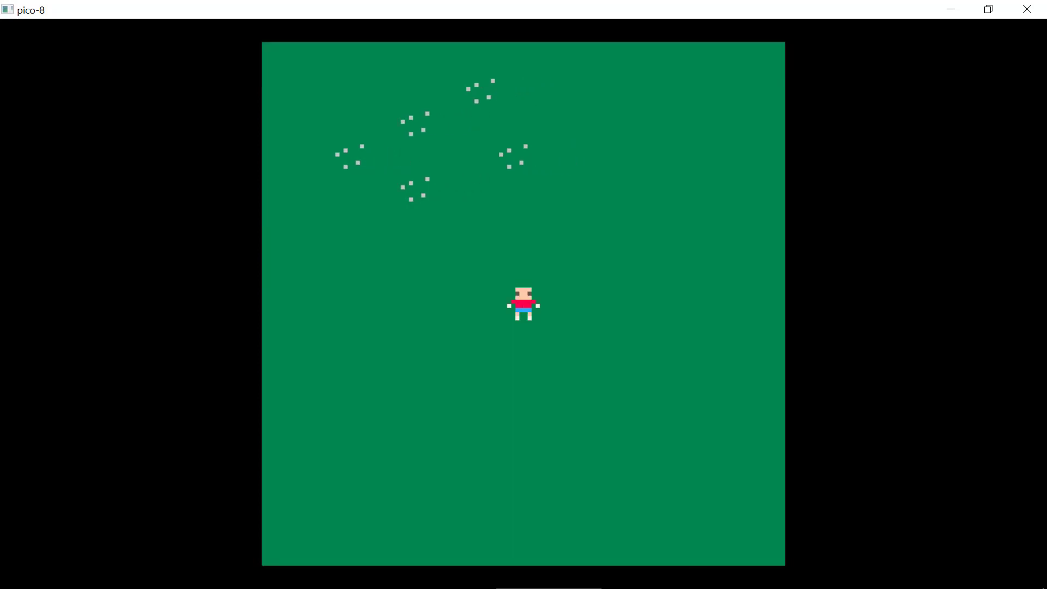
{"action": "key", "text": "Down"}
{"action": "key", "text": "Left"}
{"action": "key", "text": "Up"}
{"action": "key", "text": "Right"}
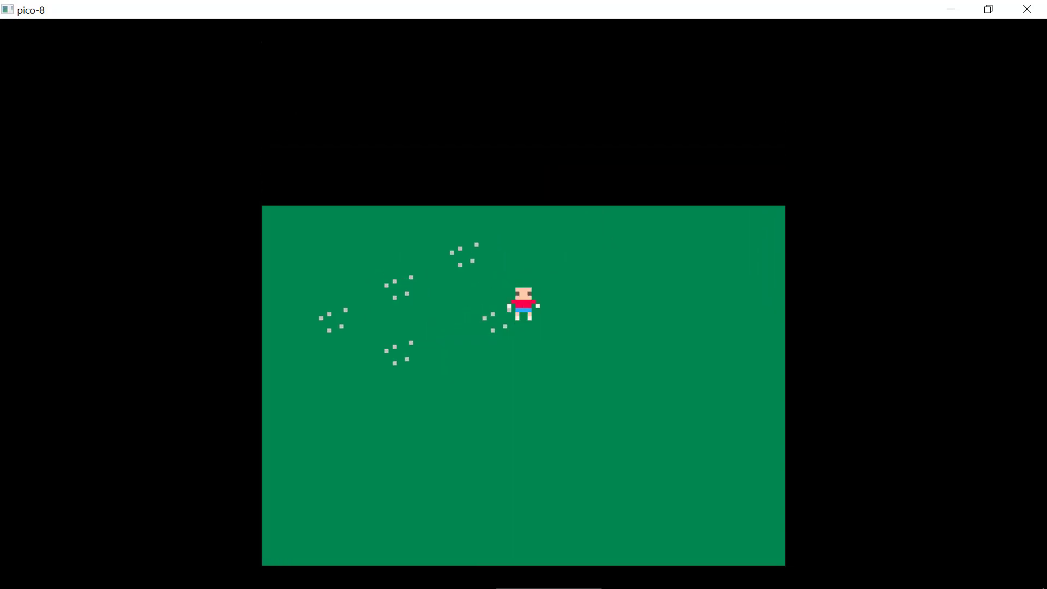
{"action": "key", "text": "Down"}
{"action": "key", "text": "Left"}
{"action": "key", "text": "Up"}
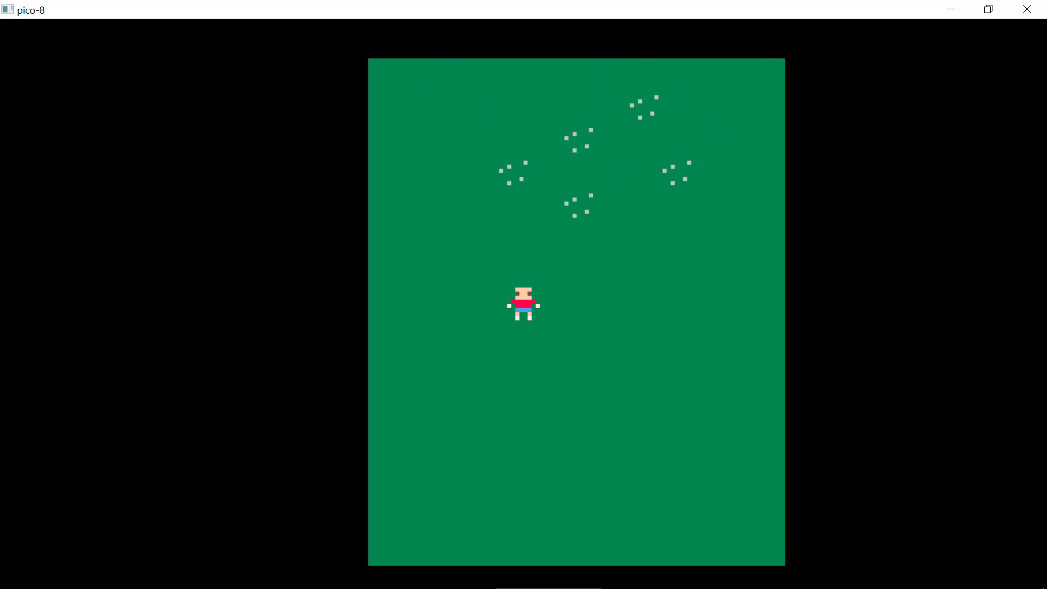
{"action": "key", "text": "Right"}
{"action": "key", "text": "Down"}
Keep walking to confirm the player stays centred, then stop the game
{"action": "key", "text": "Left"}
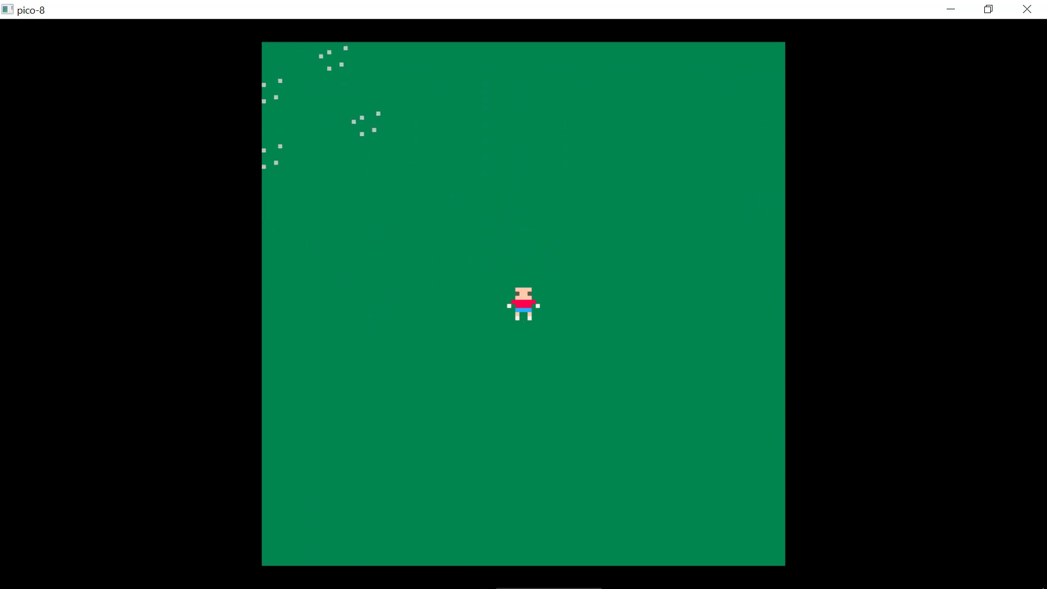
{"action": "key", "text": "Up"}
{"action": "key", "text": "Down"}
{"action": "key", "text": "Left"}
{"action": "key", "text": "Up"}
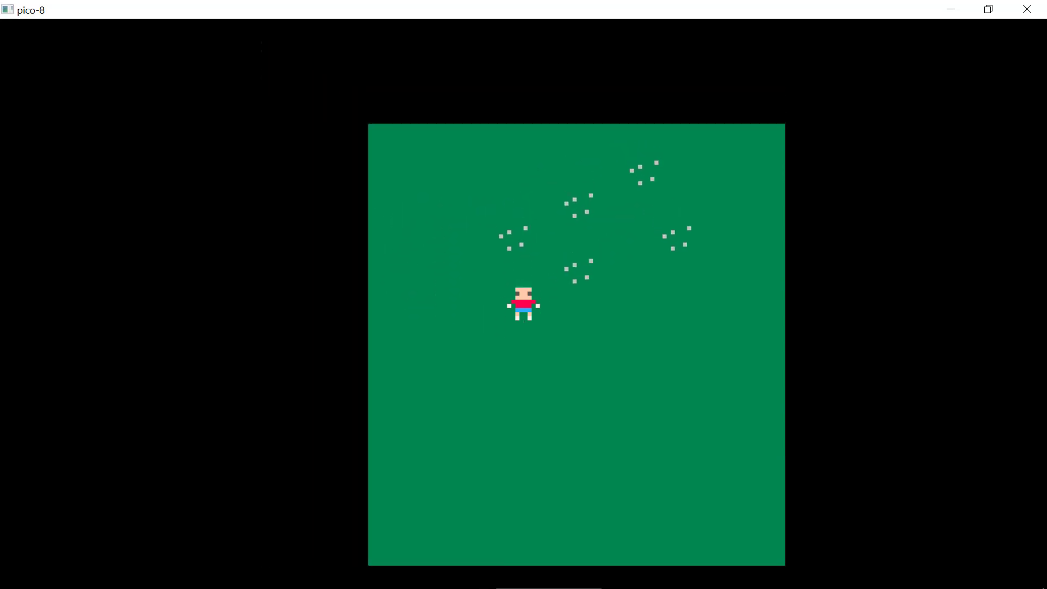
{"action": "key", "text": "Right"}
{"action": "key", "text": "Down"}
{"action": "key", "text": "Left"}
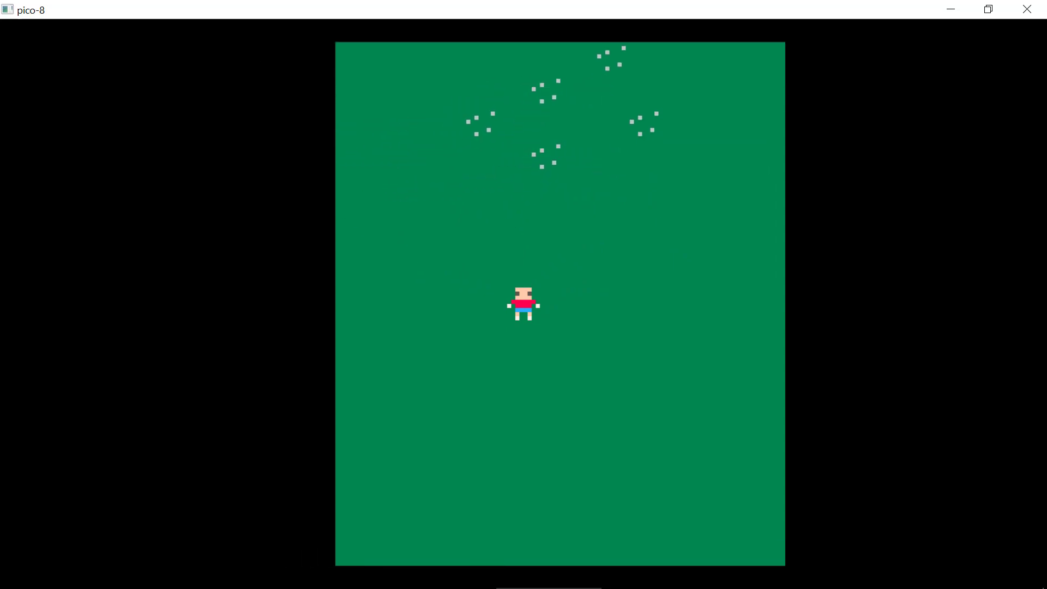
{"action": "key", "text": "Right"}
{"action": "key", "text": "Escape"}
{"action": "key", "text": "Escape"}
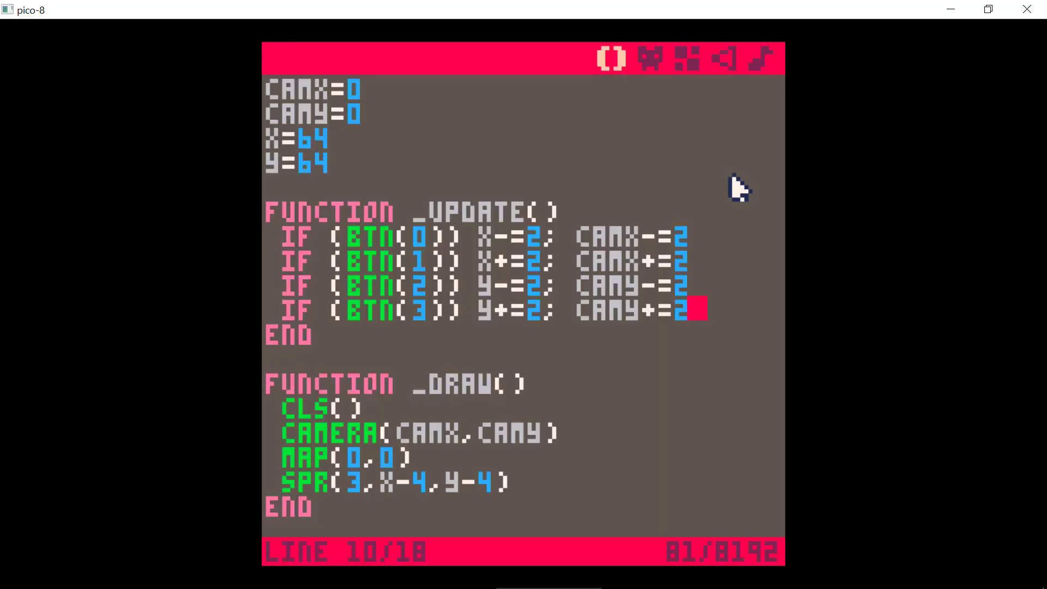